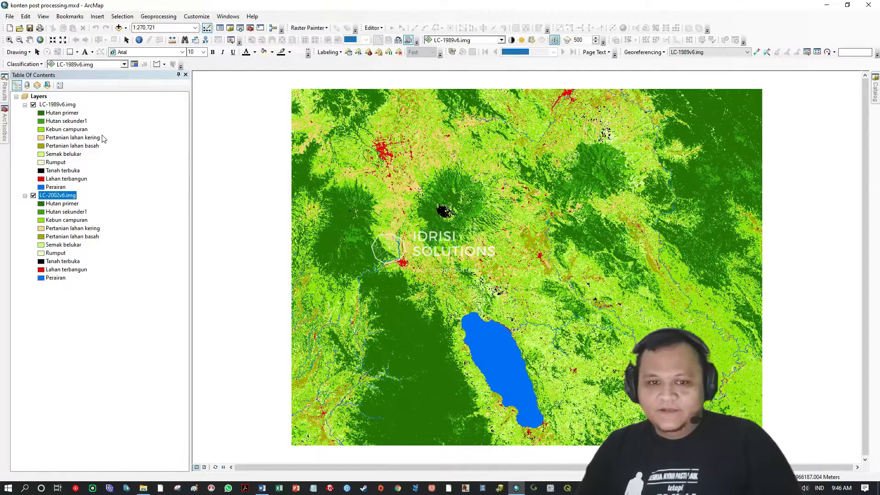
{"action": "left_click", "coordinate": [72, 105]}
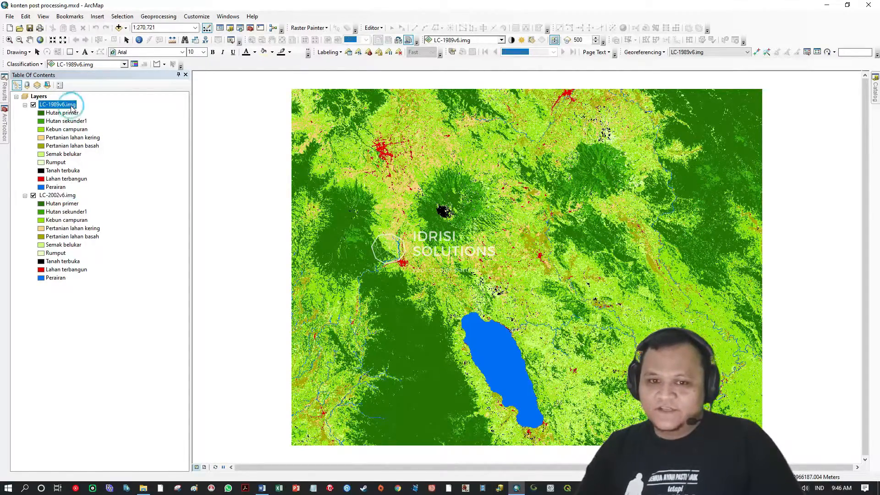
{"action": "left_click", "coordinate": [71, 196]}
{"action": "left_click", "coordinate": [122, 104]}
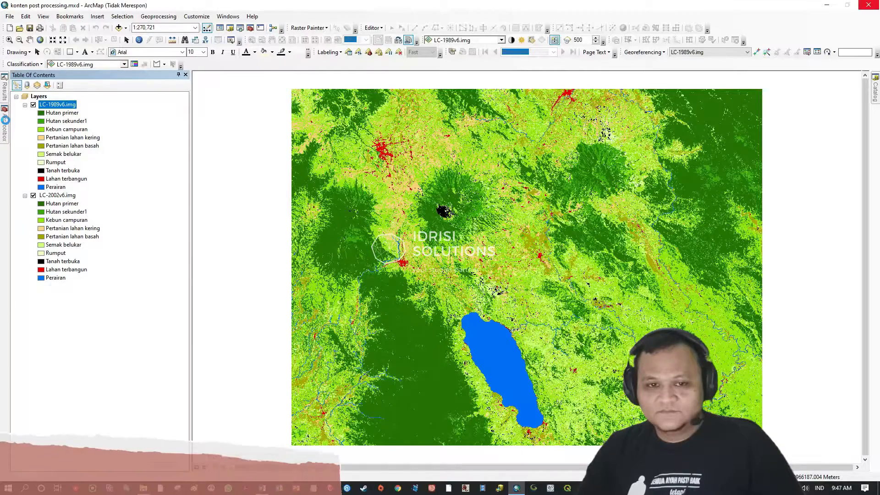
Step: Start the Raster to ASCII conversion tool and set LC-1989v6.img as its input raster
{"action": "left_click", "coordinate": [5, 123]}
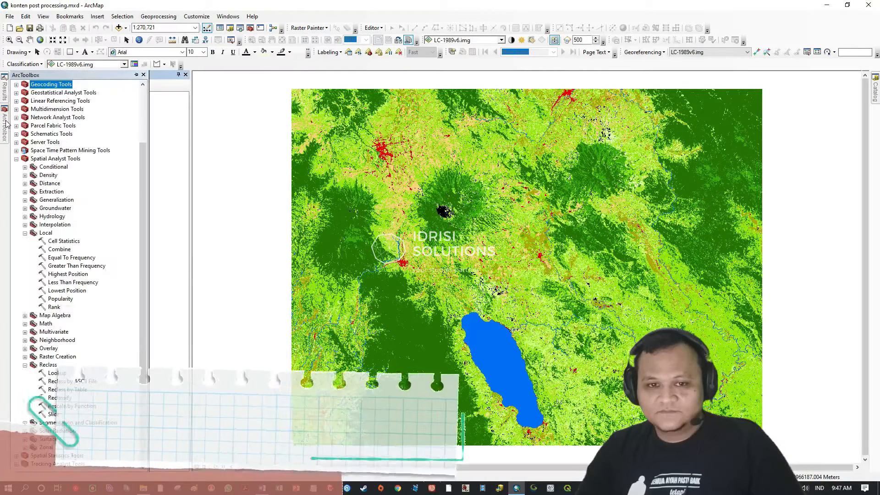
{"action": "left_click", "coordinate": [16, 159]}
{"action": "left_click", "coordinate": [57, 117]}
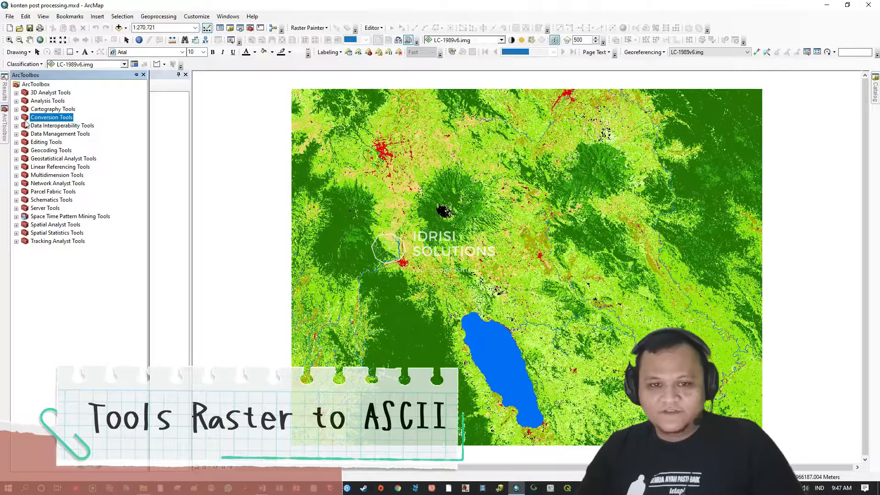
{"action": "left_click", "coordinate": [17, 118]}
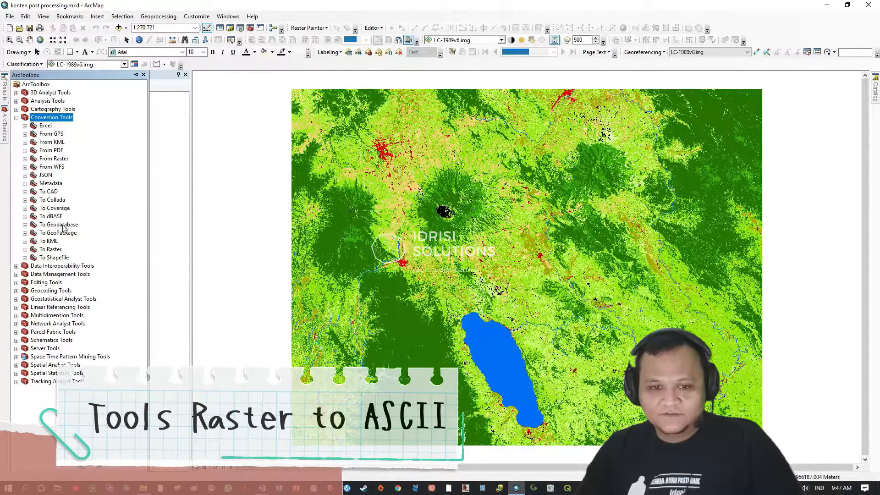
{"action": "left_click", "coordinate": [52, 159]}
{"action": "left_click", "coordinate": [25, 159]}
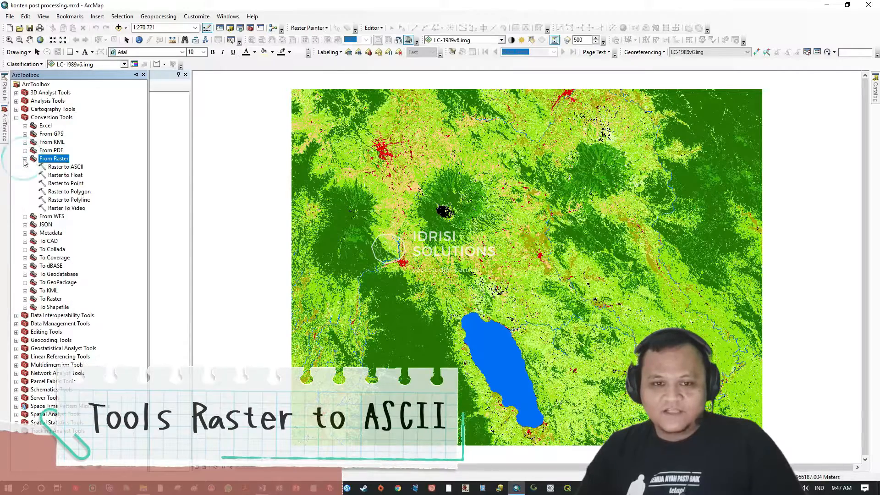
{"action": "left_click", "coordinate": [71, 168]}
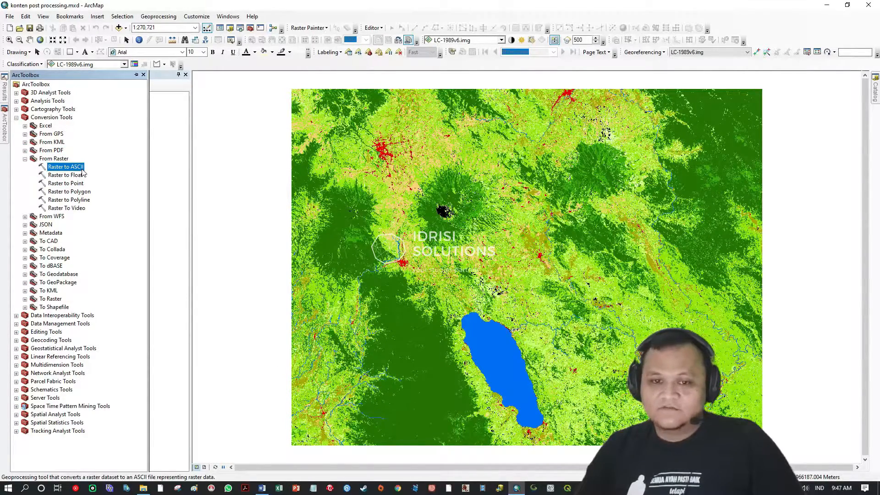
{"action": "double_click", "coordinate": [71, 167]}
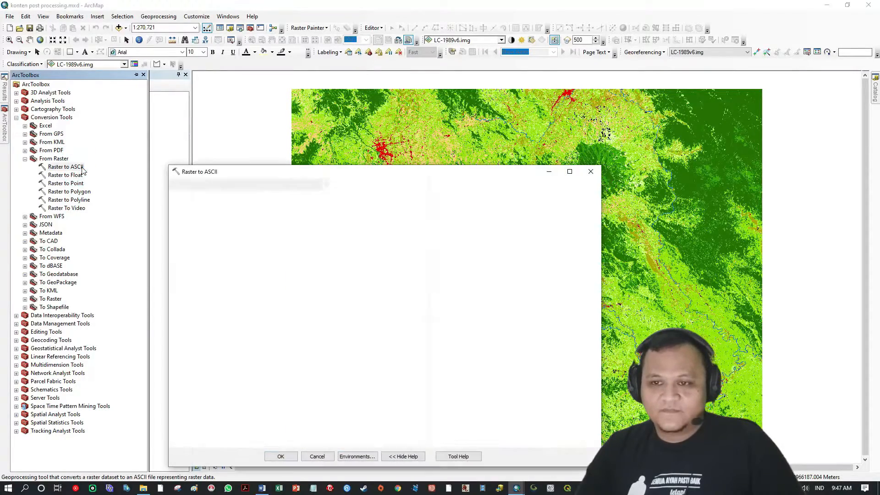
{"action": "left_click_drag", "start_coordinate": [300, 172], "coordinate": [403, 108]}
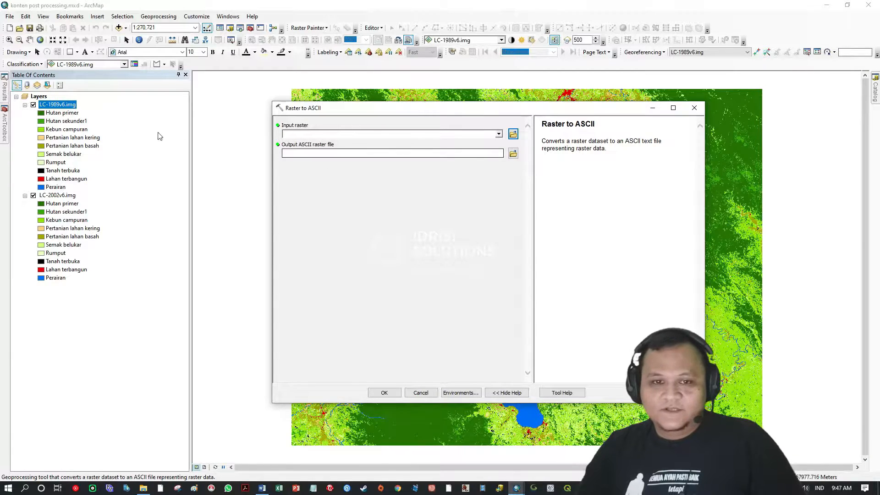
{"action": "left_click", "coordinate": [64, 106]}
{"action": "left_click_drag", "start_coordinate": [65, 106], "coordinate": [337, 134]}
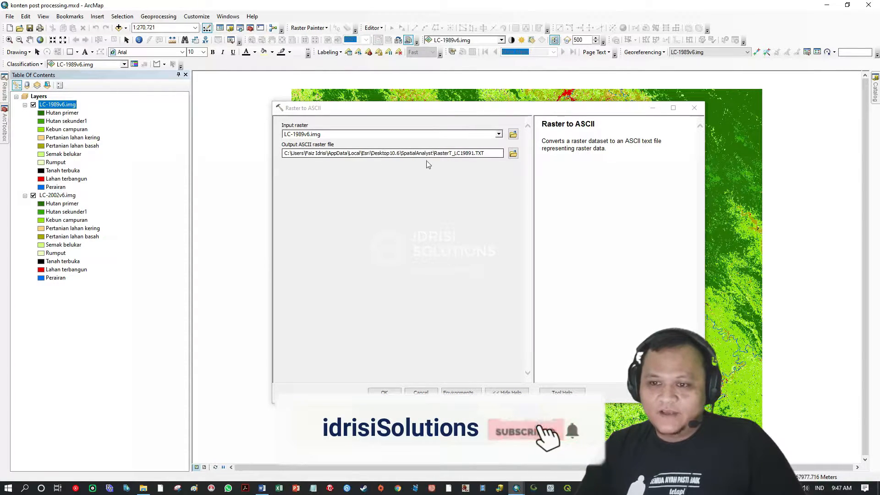
Step: Browse to the Working (D:) drive as the location for the output ASCII raster file
{"action": "left_click_drag", "start_coordinate": [485, 153], "coordinate": [285, 153]}
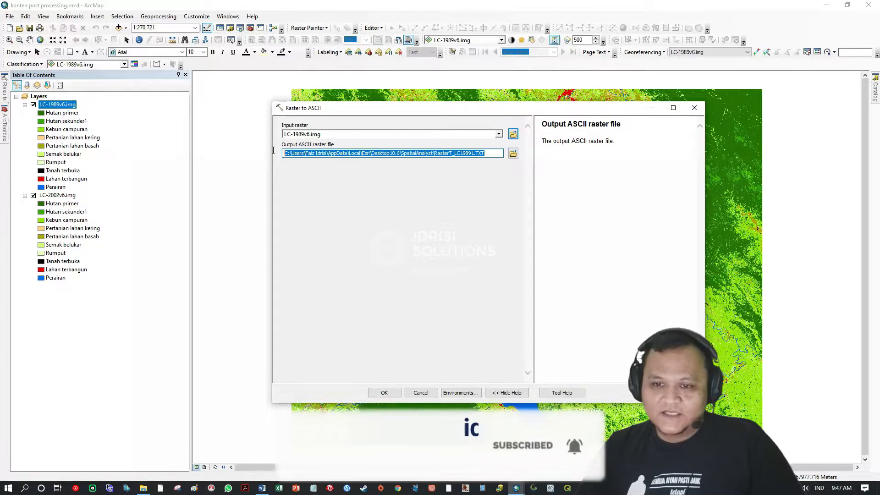
{"action": "left_click", "coordinate": [492, 154]}
{"action": "left_click", "coordinate": [513, 154]}
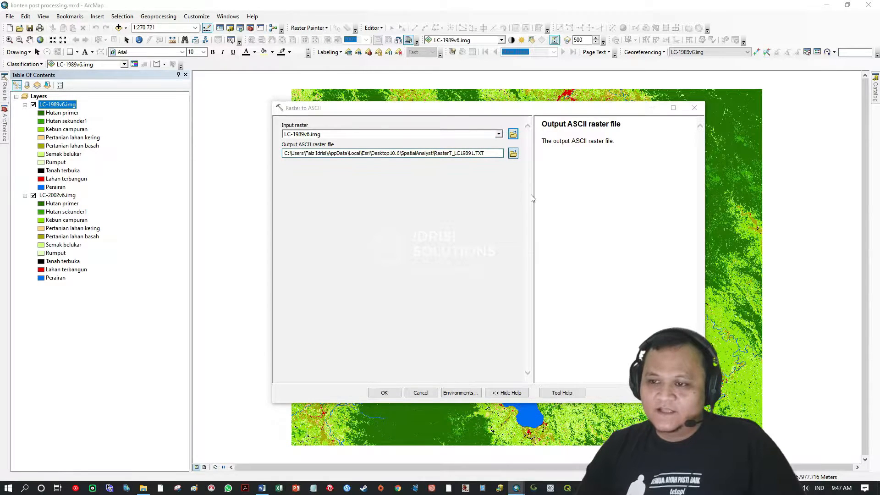
{"action": "left_click", "coordinate": [385, 281]}
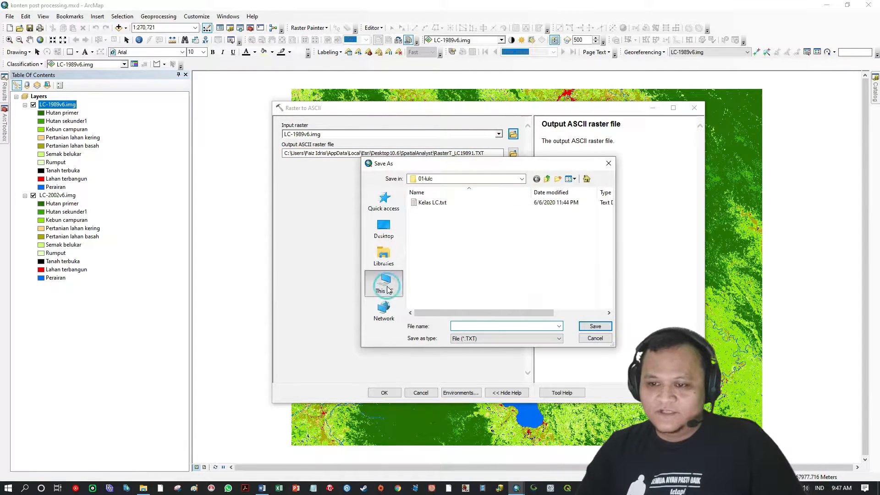
{"action": "scroll", "coordinate": [504, 263], "scroll_direction": "down", "scroll_amount": 3}
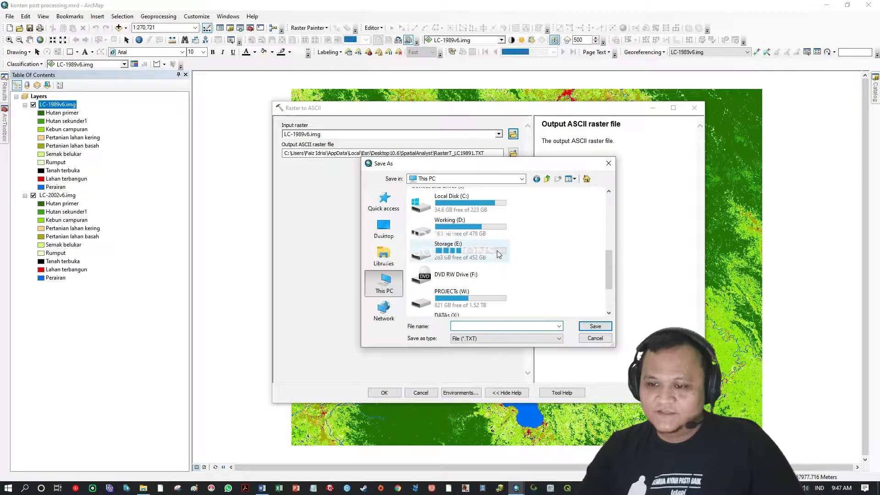
{"action": "double_click", "coordinate": [513, 229]}
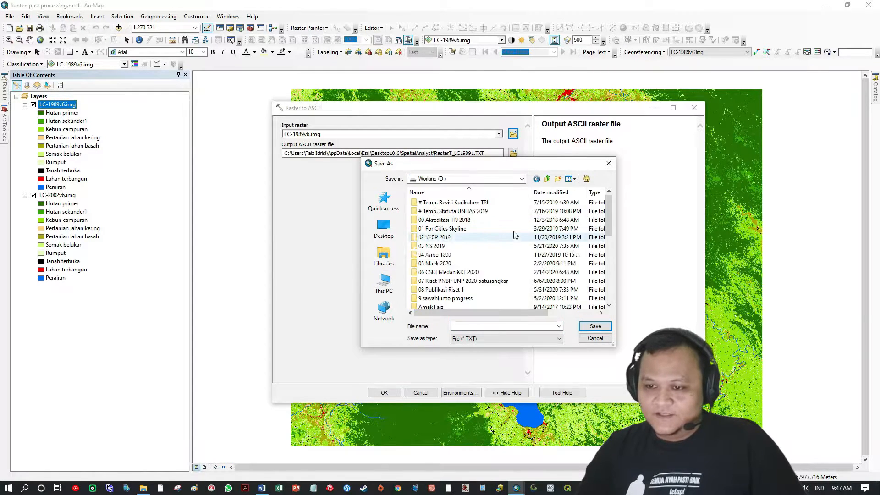
Step: Create a new folder named 0chgd_anls on the Working (D:) drive and open it
{"action": "left_click", "coordinate": [558, 179]}
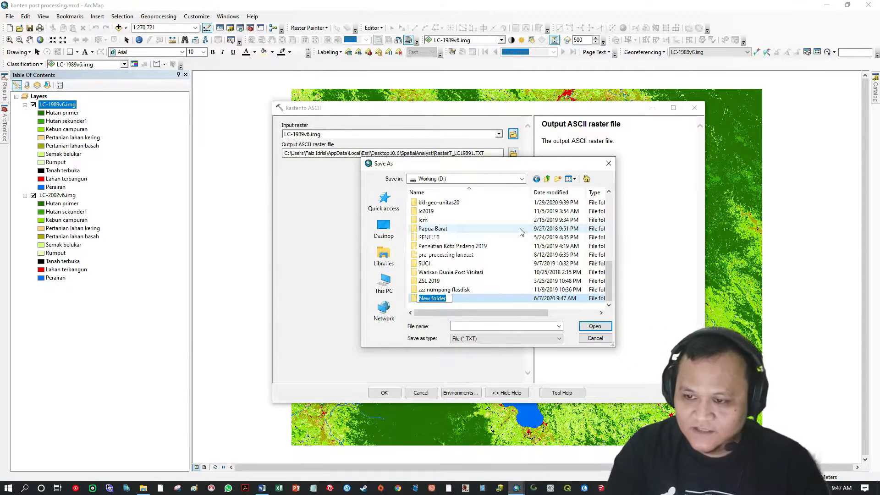
{"action": "type", "text": "changed"}
{"action": "key", "text": "BackSpace"}
{"action": "key", "text": "BackSpace"}
{"action": "key", "text": "BackSpace"}
{"action": "key", "text": "BackSpace"}
{"action": "key", "text": "BackSpace"}
{"action": "type", "text": "gd"}
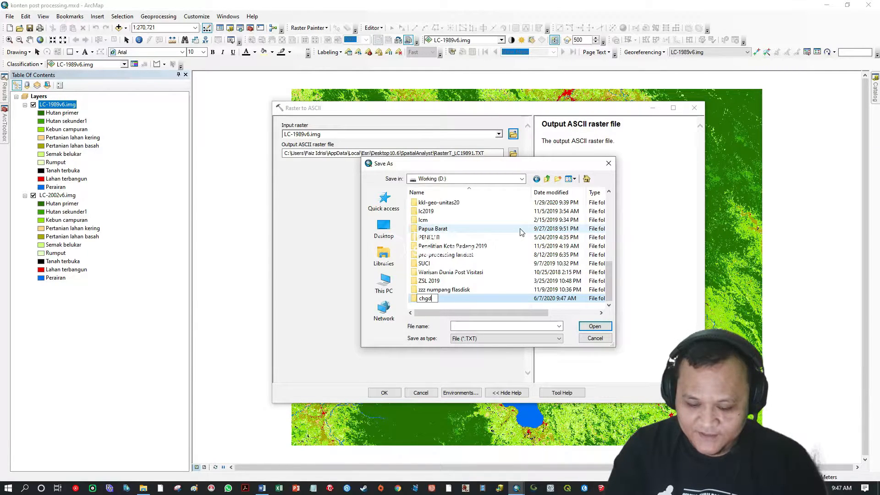
{"action": "type", "text": "_anls"}
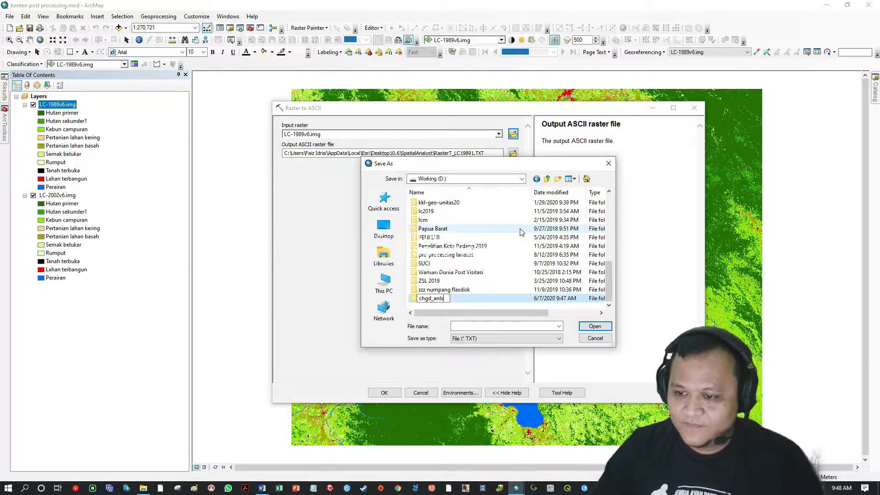
{"action": "left_click", "coordinate": [417, 299]}
{"action": "type", "text": "0"}
{"action": "left_click", "coordinate": [473, 300]}
{"action": "key", "text": "Return"}
{"action": "double_click", "coordinate": [439, 298]}
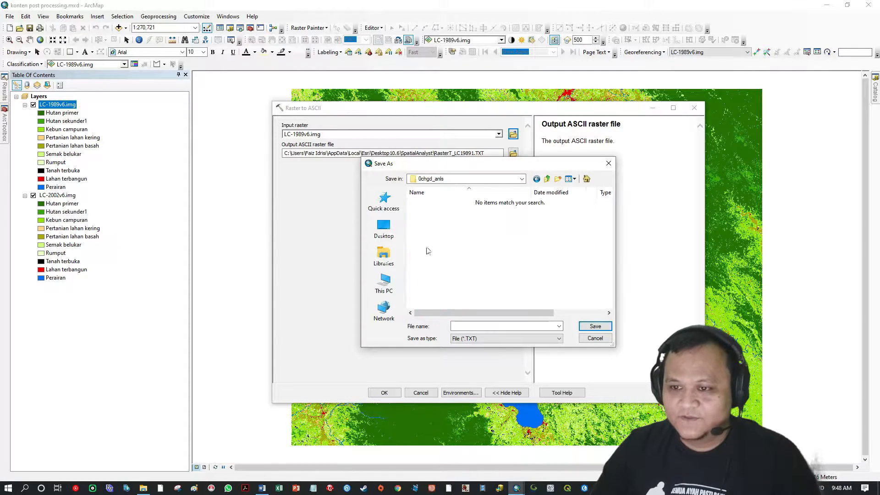
Step: Name the output file lc89, set its file type to ASC, and save it in the 0chgd_anls folder
{"action": "left_click", "coordinate": [487, 325]}
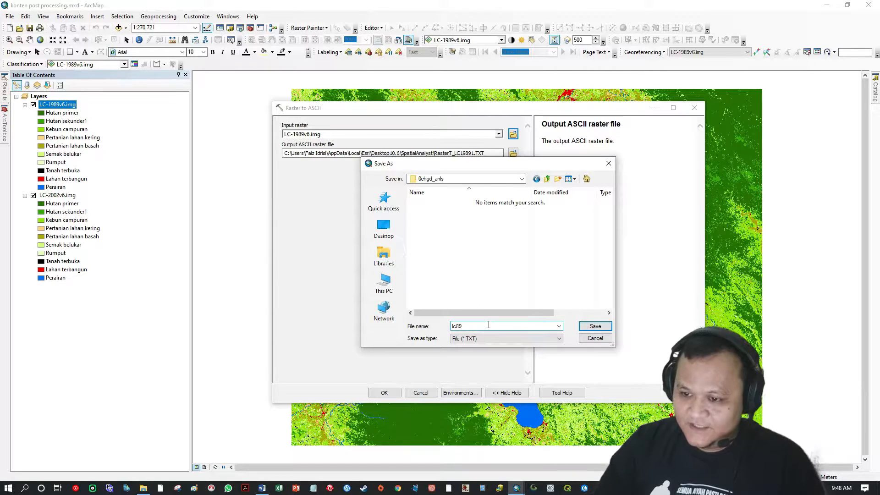
{"action": "left_click", "coordinate": [489, 339]}
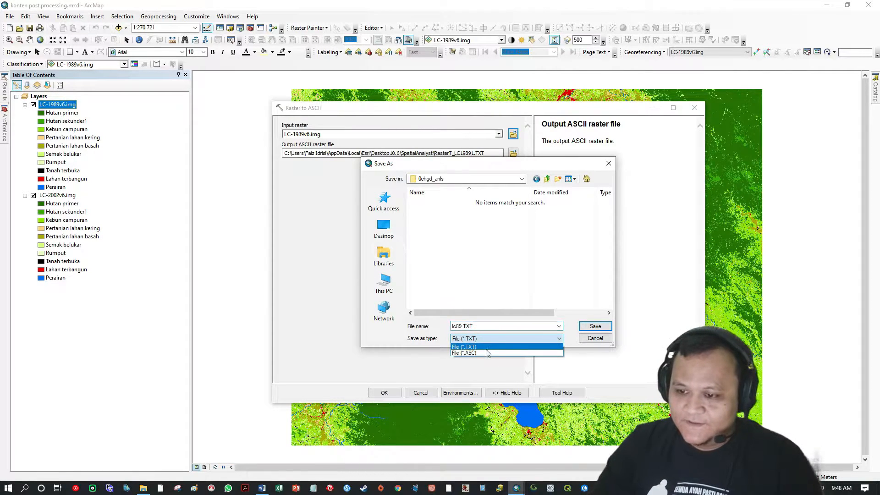
{"action": "left_click", "coordinate": [508, 340]}
{"action": "left_click", "coordinate": [502, 338]}
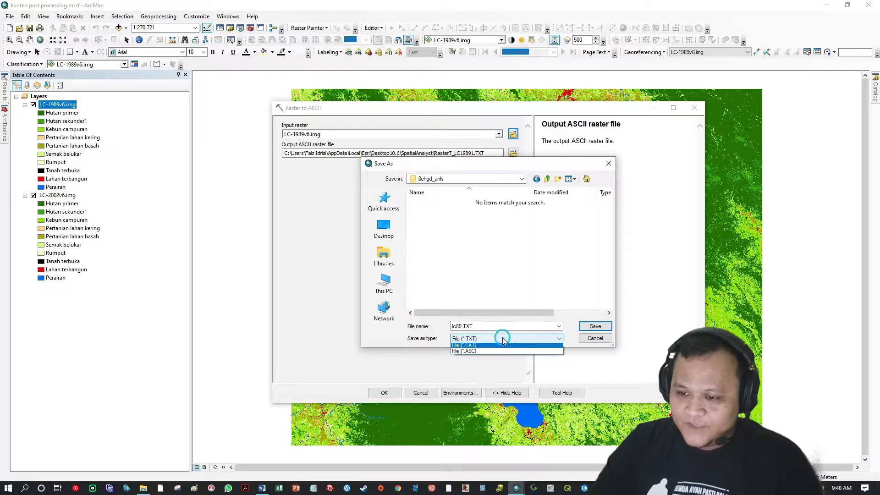
{"action": "left_click", "coordinate": [480, 350]}
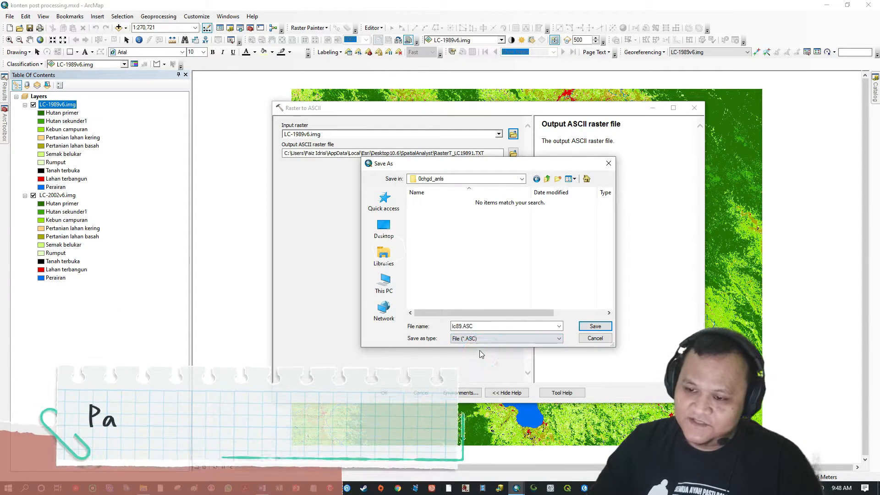
{"action": "left_click", "coordinate": [491, 339]}
{"action": "left_click", "coordinate": [487, 346]}
{"action": "left_click", "coordinate": [486, 338]}
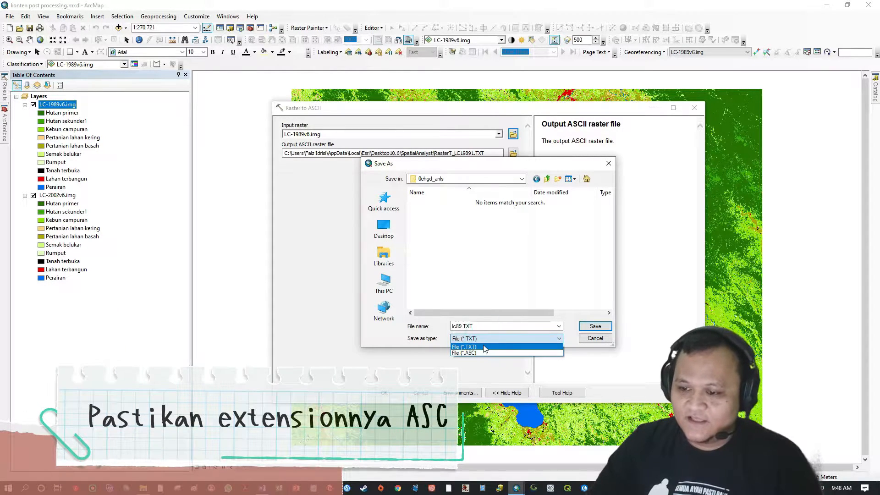
{"action": "left_click", "coordinate": [475, 353]}
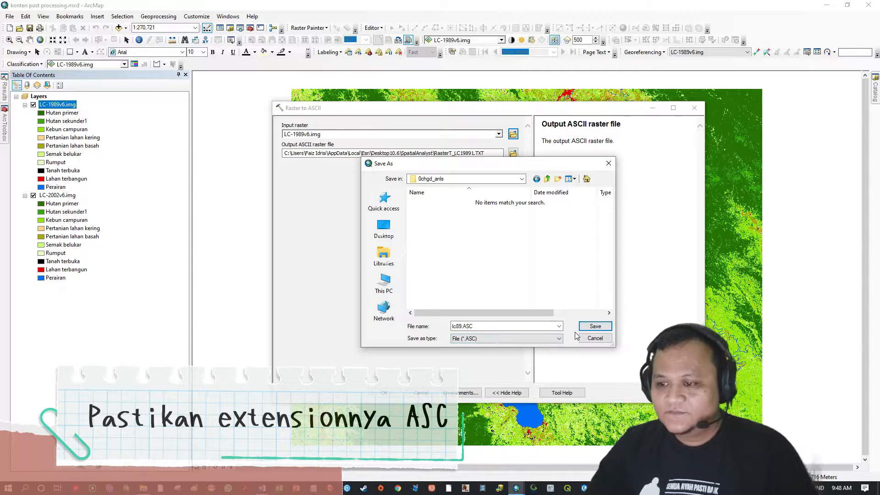
{"action": "left_click", "coordinate": [594, 326]}
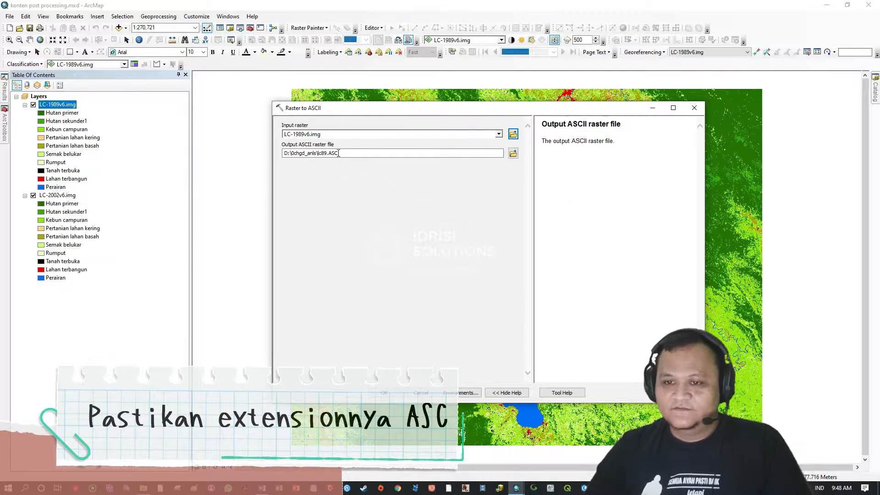
Step: Run the Raster to ASCII conversion of LC-1989v6.img to D:\0chgd_anls\lc89.ASC
{"action": "left_click_drag", "start_coordinate": [339, 151], "coordinate": [285, 153]}
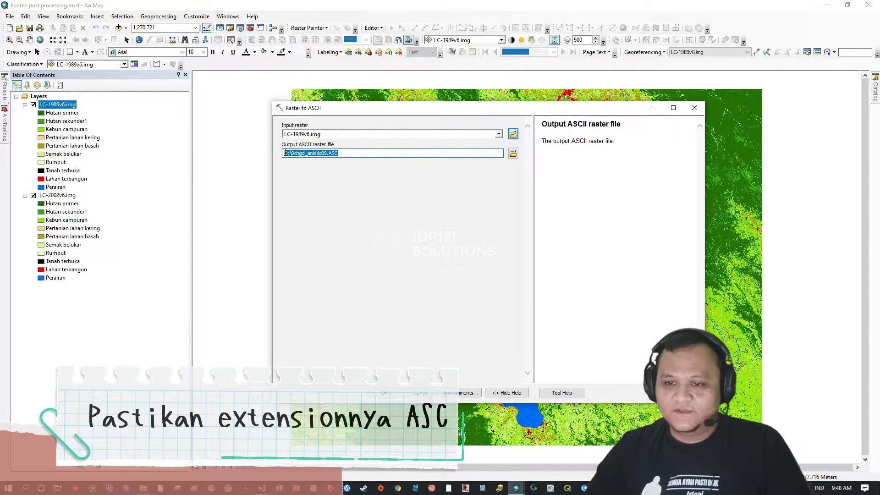
{"action": "left_click", "coordinate": [329, 134]}
{"action": "left_click", "coordinate": [360, 152]}
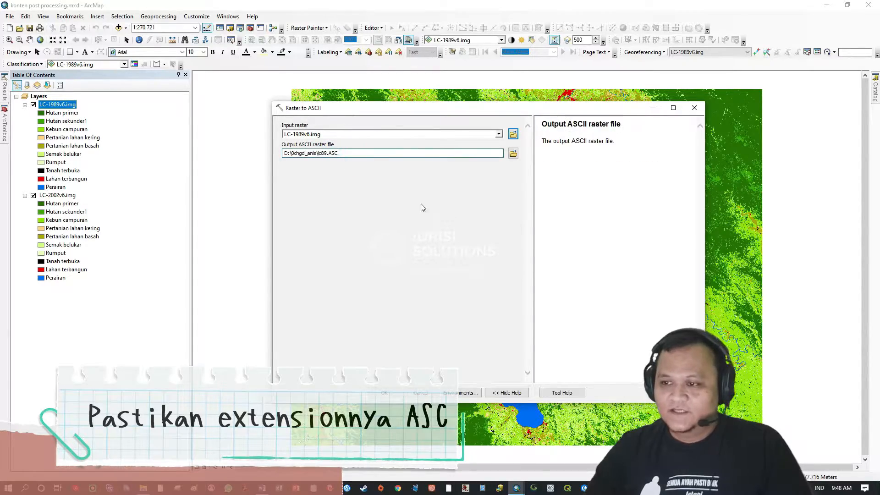
{"action": "left_click", "coordinate": [386, 393]}
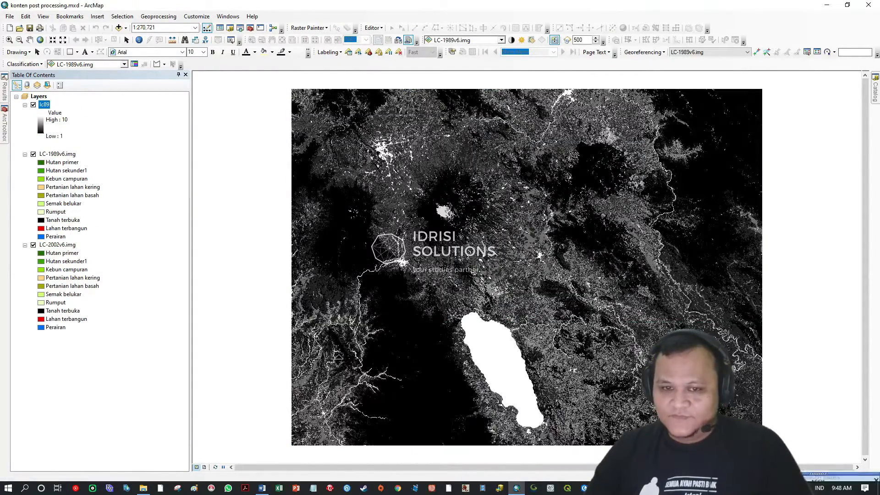
Step: Remove the lc89 layer from the map and hide the LC-1989v6.img layer
{"action": "right_click", "coordinate": [46, 105]}
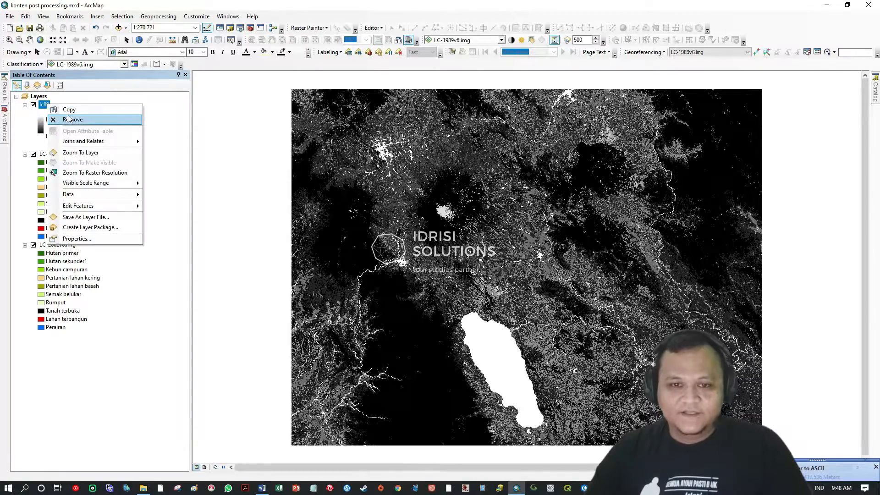
{"action": "left_click", "coordinate": [76, 119]}
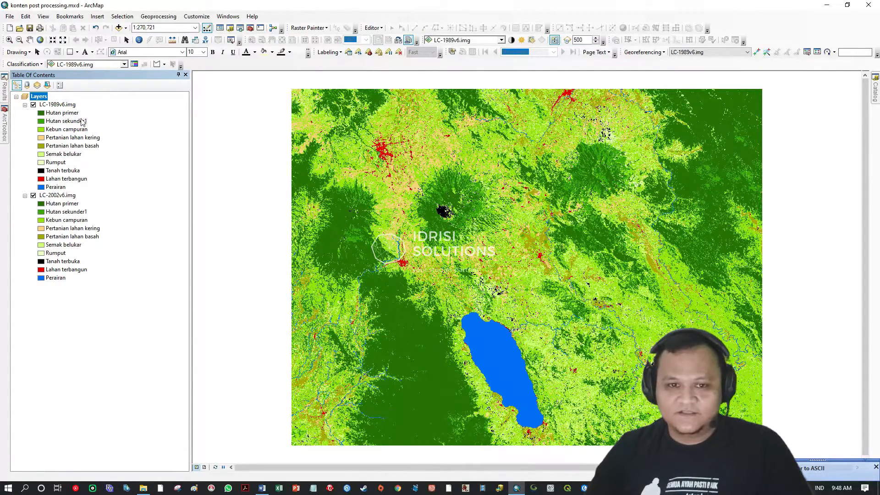
{"action": "left_click", "coordinate": [33, 105]}
Step: Start a Raster to ASCII conversion with LC-2002v6.img as the input raster
{"action": "left_click", "coordinate": [58, 196]}
{"action": "left_click", "coordinate": [4, 113]}
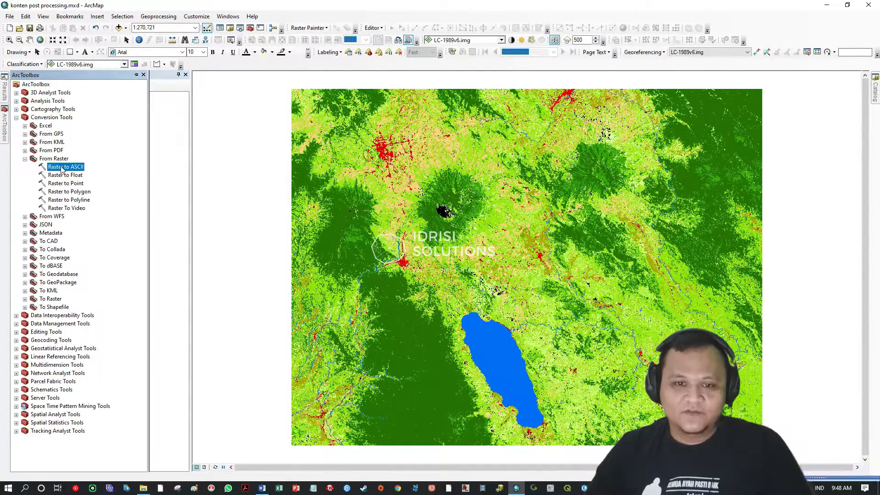
{"action": "double_click", "coordinate": [62, 168]}
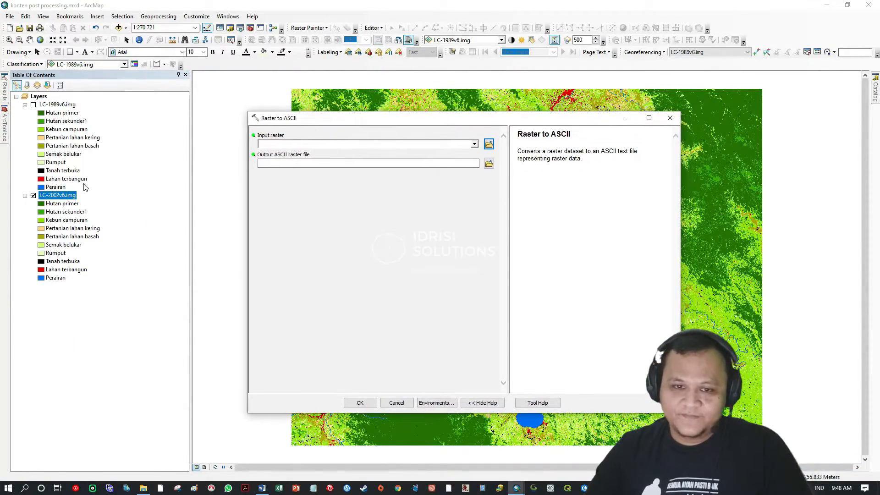
{"action": "left_click_drag", "start_coordinate": [67, 198], "coordinate": [304, 144]}
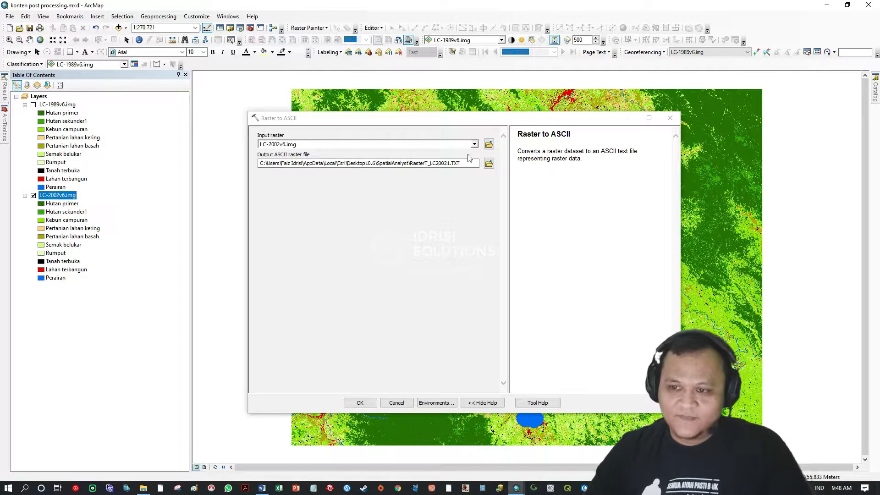
Step: Browse for the output file location and open the 0chgd_anls folder on the Working (D:) drive
{"action": "left_click", "coordinate": [489, 163]}
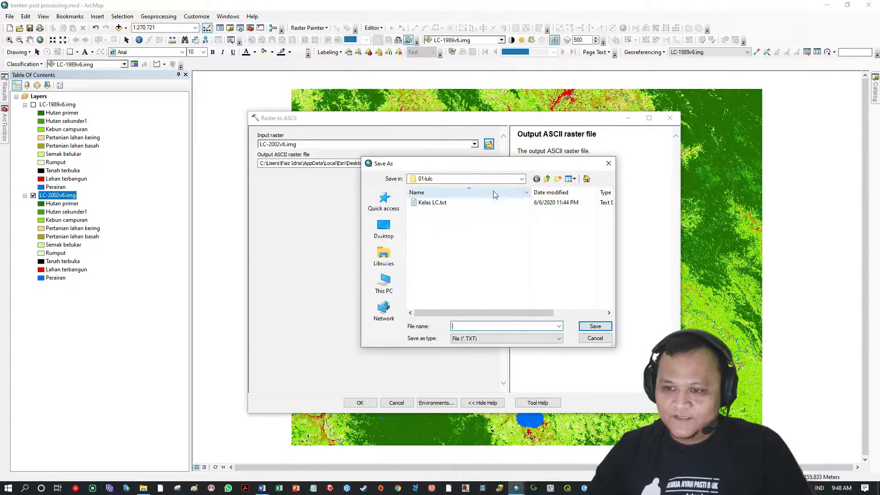
{"action": "left_click", "coordinate": [383, 284]}
{"action": "scroll", "coordinate": [485, 274], "scroll_direction": "down", "scroll_amount": 3}
{"action": "double_click", "coordinate": [469, 230]}
{"action": "scroll", "coordinate": [476, 257], "scroll_direction": "down", "scroll_amount": 5}
{"action": "scroll", "coordinate": [475, 257], "scroll_direction": "up", "scroll_amount": 6}
{"action": "left_click", "coordinate": [430, 228]}
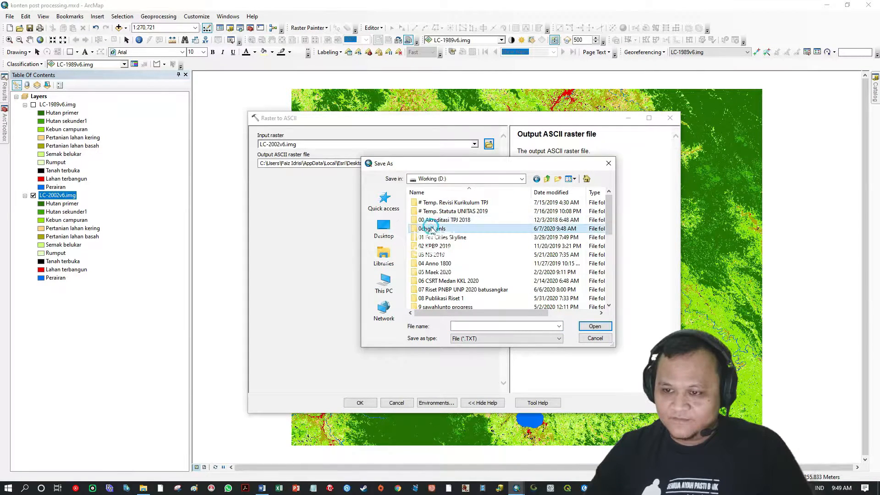
Step: Name the output file lc02, set its file type to ASC, and save it in the 0chgd_anls folder
{"action": "left_click", "coordinate": [476, 326]}
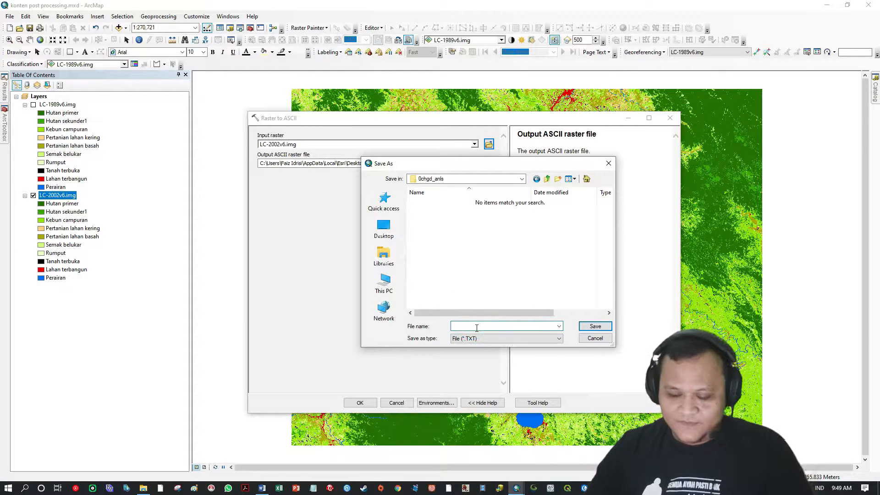
{"action": "type", "text": "lc02"}
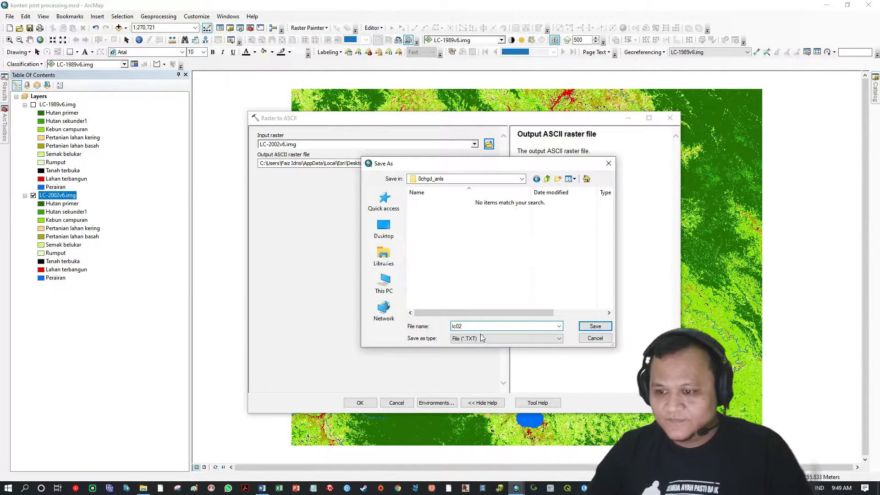
{"action": "left_click", "coordinate": [482, 338]}
{"action": "left_click", "coordinate": [465, 353]}
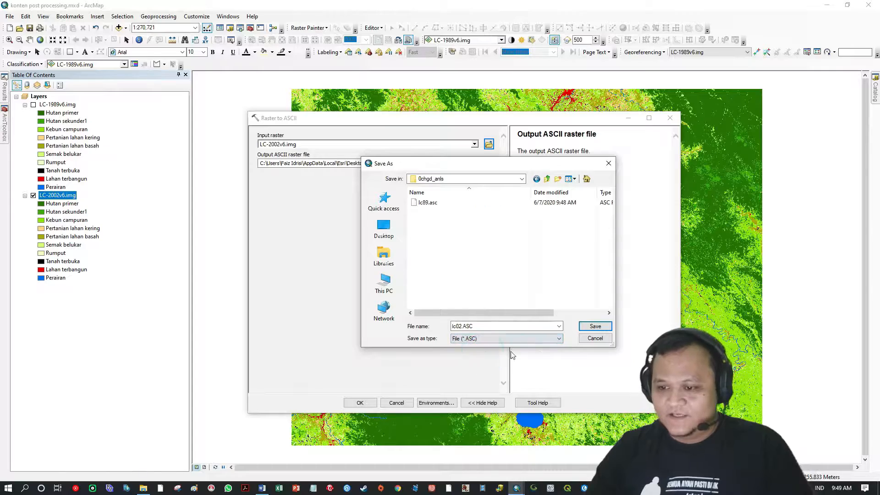
{"action": "left_click", "coordinate": [595, 327]}
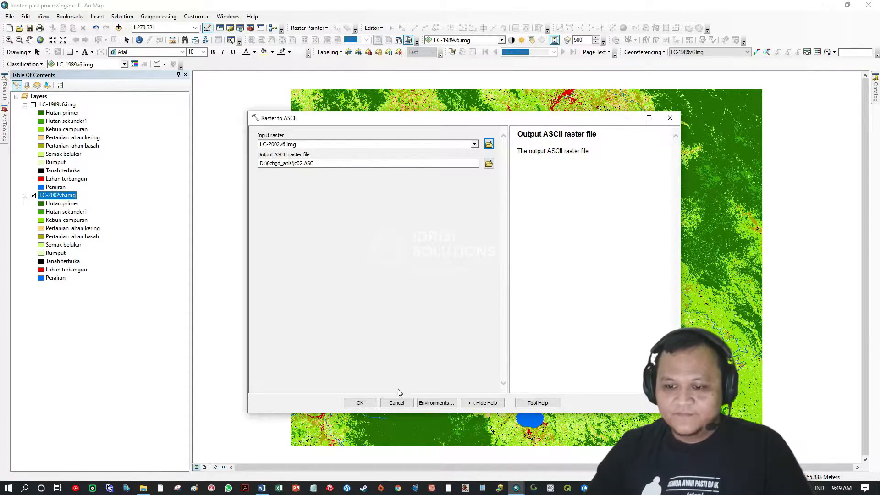
Step: Run the conversion of LC-2002v6.img to D:\0chgd_anls\lc02.ASC and remove the resulting lc02 layer from the map
{"action": "left_click", "coordinate": [365, 401]}
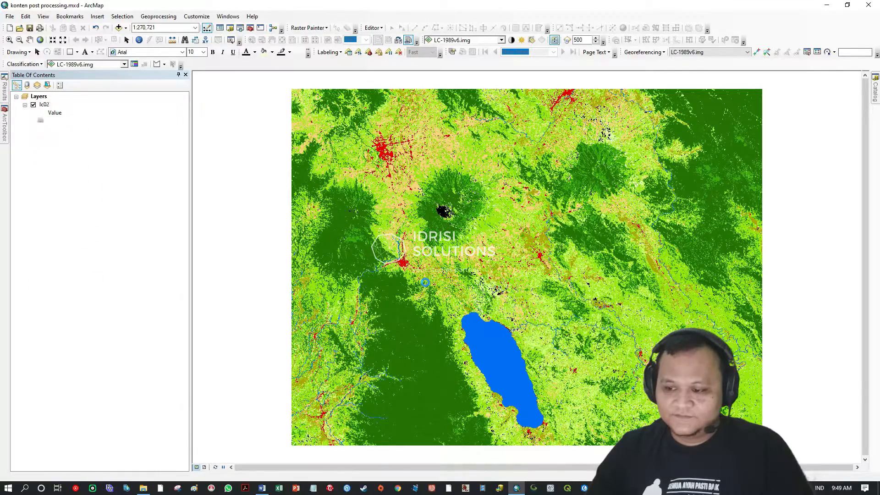
{"action": "right_click", "coordinate": [45, 104]}
{"action": "left_click", "coordinate": [73, 121]}
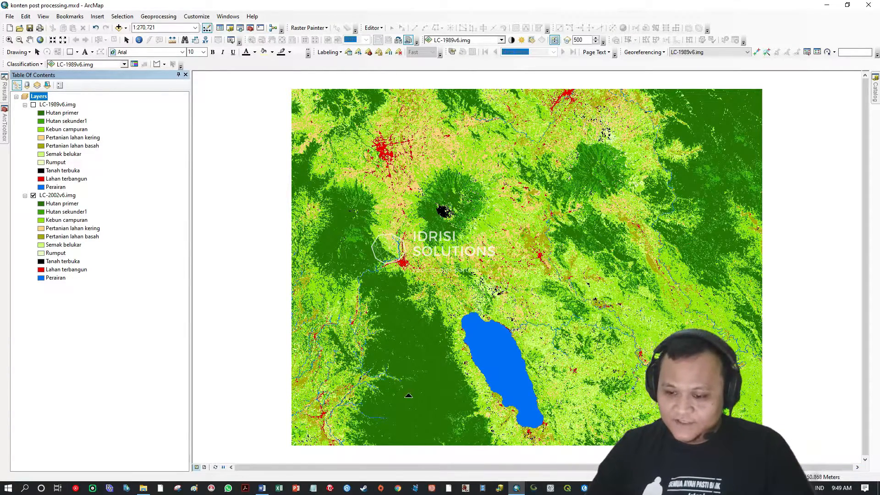
Step: Switch to TerrSet, close its welcome window, and expand TerrSet Explorer
{"action": "left_click", "coordinate": [432, 489]}
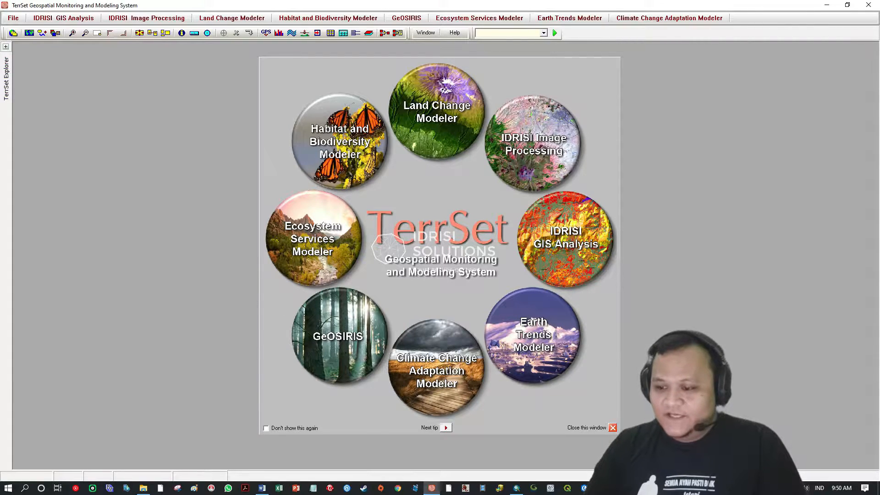
{"action": "left_click", "coordinate": [613, 427]}
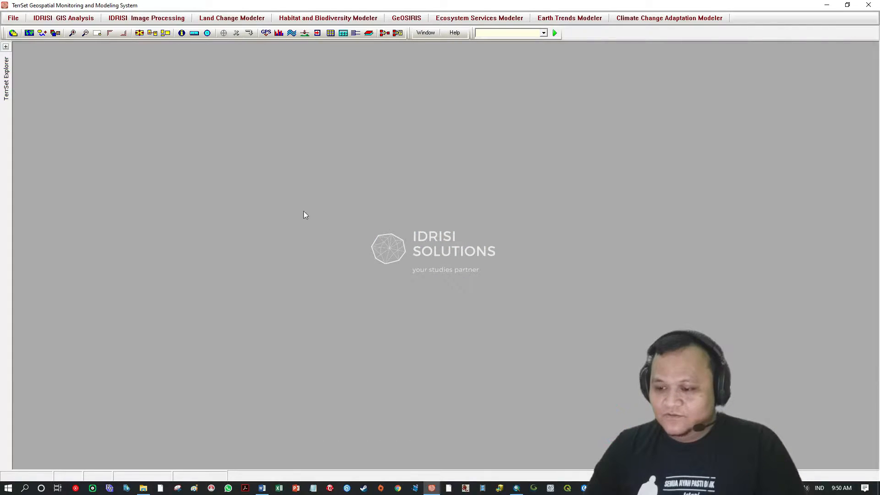
{"action": "left_click", "coordinate": [7, 47]}
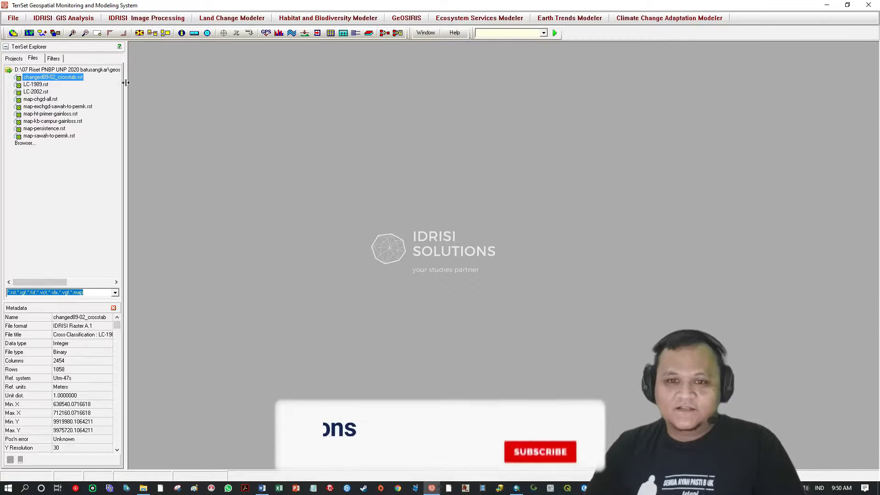
Step: Look through the files, file-type filters and projects list in TerrSet Explorer
{"action": "left_click", "coordinate": [33, 70]}
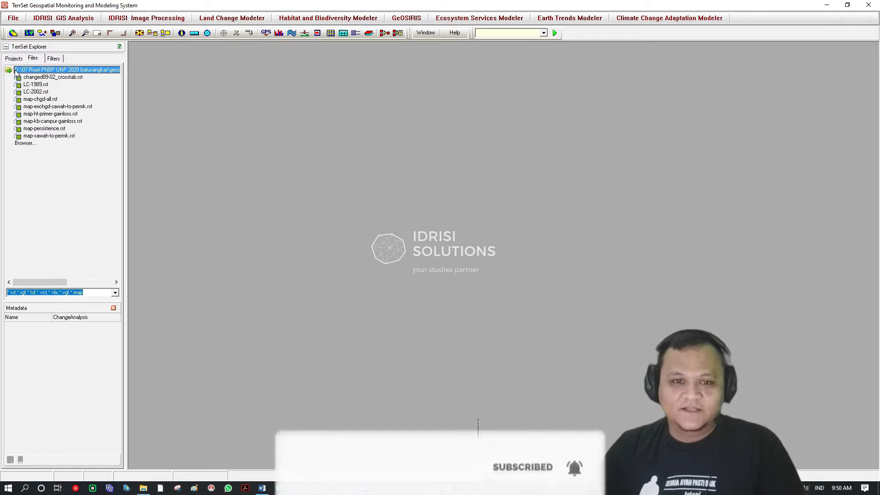
{"action": "left_click", "coordinate": [14, 58]}
{"action": "left_click", "coordinate": [35, 59]}
{"action": "left_click", "coordinate": [53, 58]}
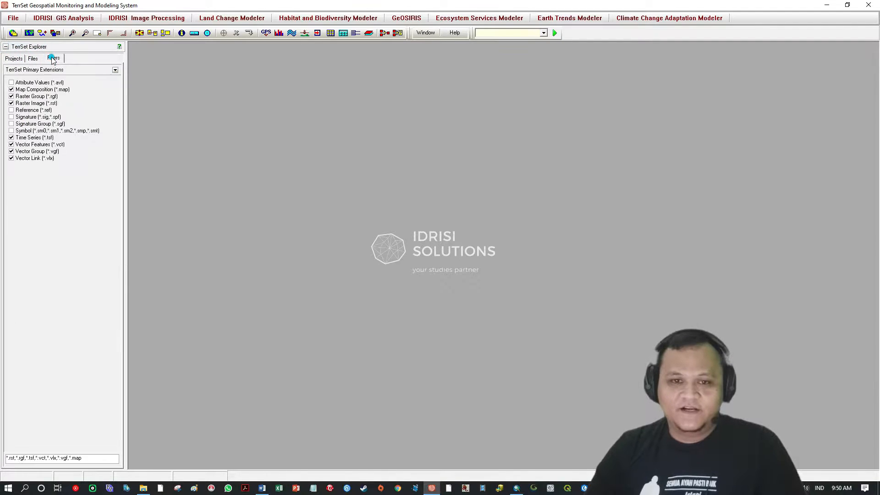
{"action": "left_click", "coordinate": [34, 58]}
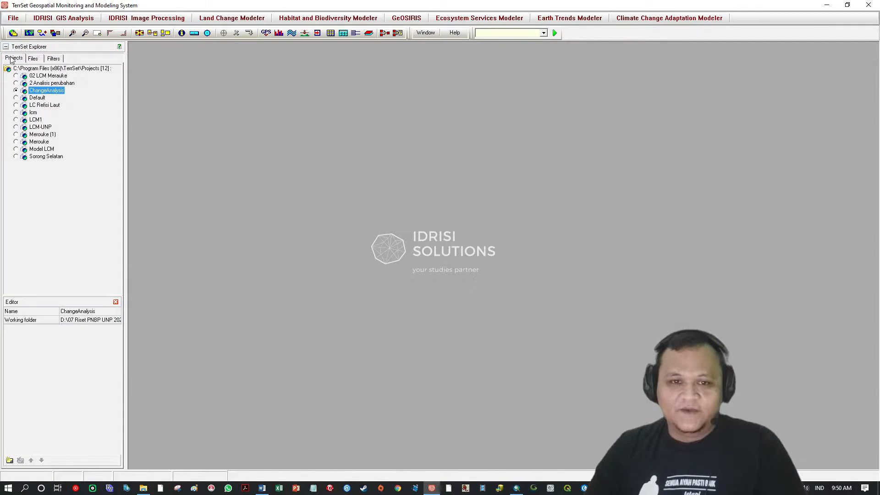
{"action": "left_click", "coordinate": [34, 67]}
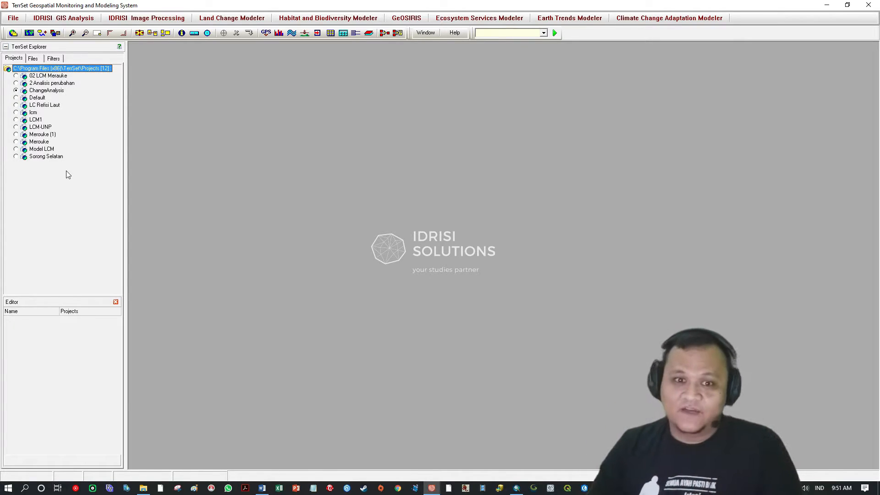
Step: Create a new TerrSet project with D:\0chgd_anls as its working folder
{"action": "right_click", "coordinate": [54, 69]}
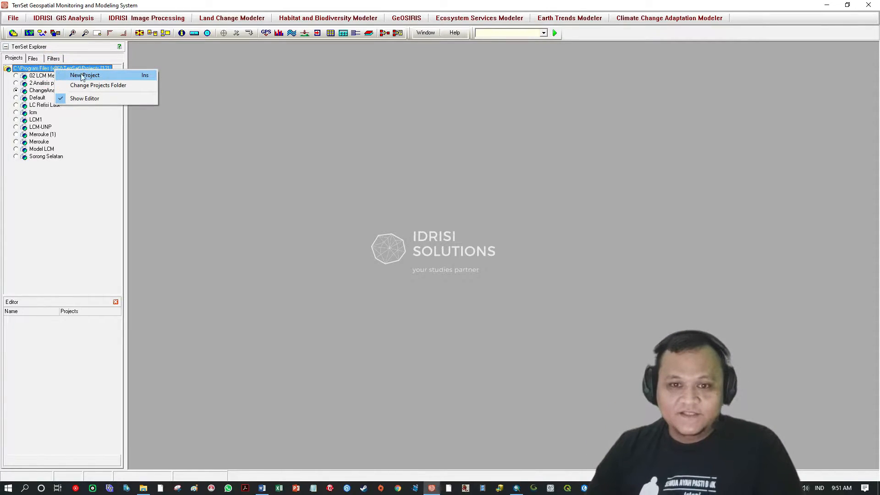
{"action": "right_click", "coordinate": [45, 68]}
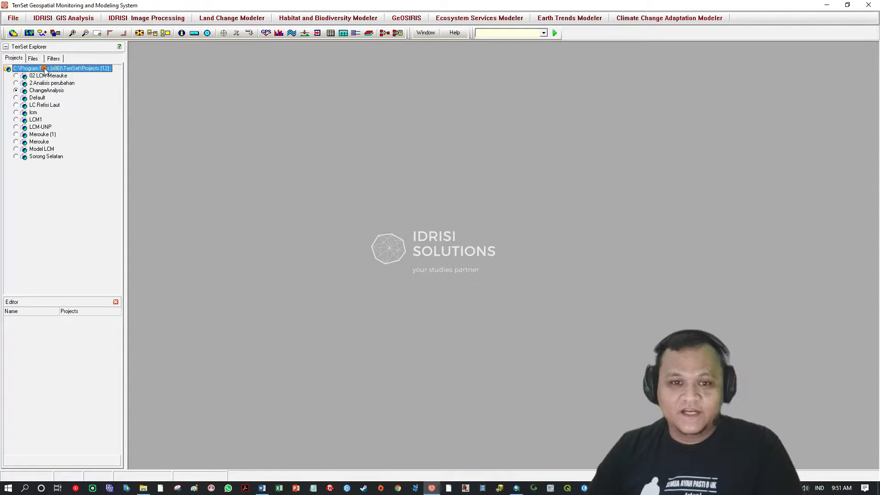
{"action": "left_click", "coordinate": [101, 72]}
{"action": "scroll", "coordinate": [440, 229], "scroll_direction": "down", "scroll_amount": 1}
{"action": "left_click", "coordinate": [377, 229]}
{"action": "scroll", "coordinate": [420, 255], "scroll_direction": "down", "scroll_amount": 3}
{"action": "scroll", "coordinate": [396, 232], "scroll_direction": "up", "scroll_amount": 1}
{"action": "left_click", "coordinate": [386, 239]}
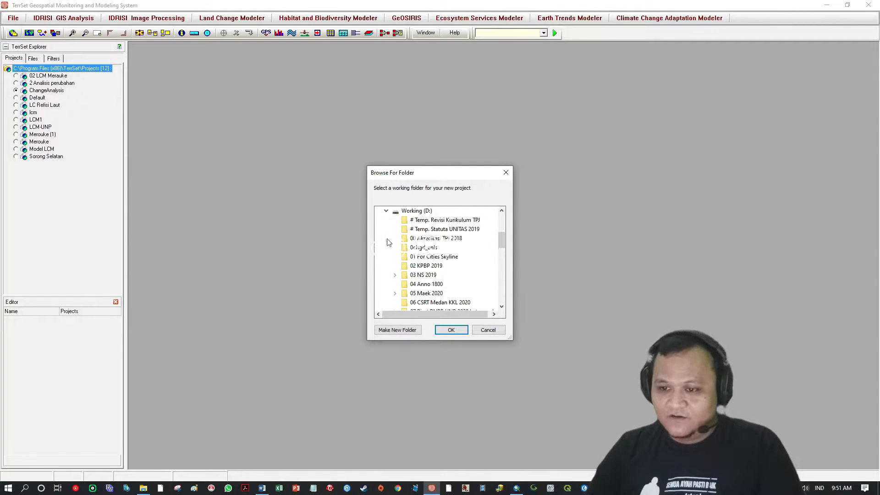
{"action": "scroll", "coordinate": [453, 258], "scroll_direction": "down", "scroll_amount": 1}
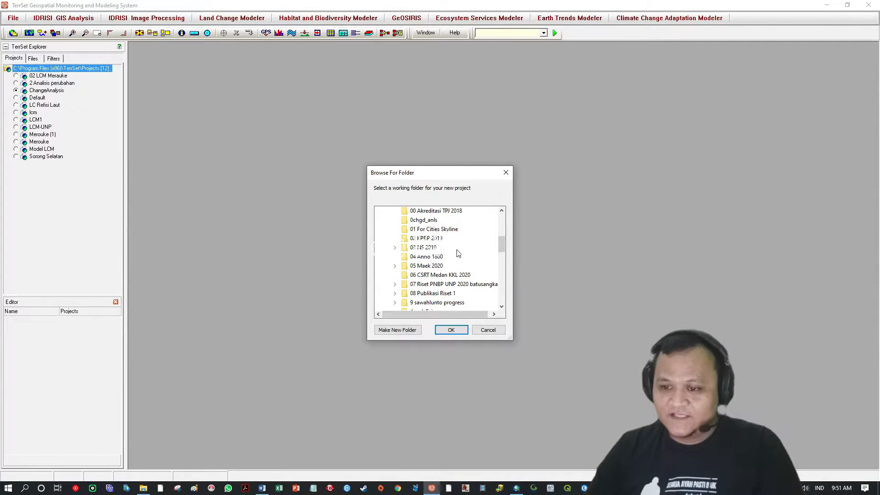
{"action": "scroll", "coordinate": [459, 254], "scroll_direction": "up", "scroll_amount": 1}
{"action": "left_click", "coordinate": [419, 250]}
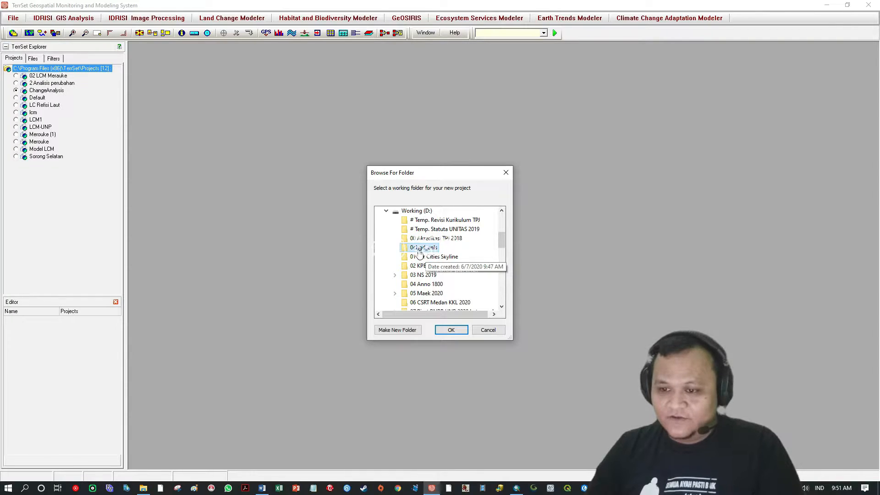
{"action": "left_click", "coordinate": [450, 330]}
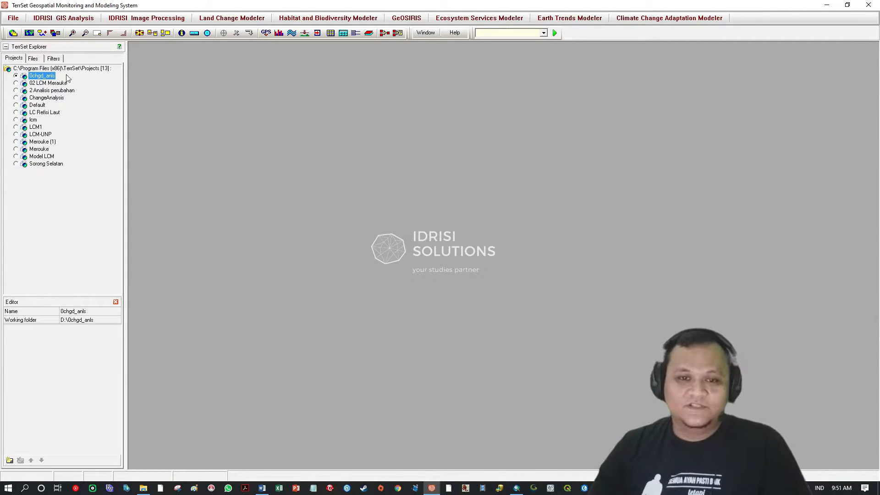
Step: Check the file listing of the D:\0chgd_anls working folder in TerrSet Explorer
{"action": "left_click", "coordinate": [33, 58]}
{"action": "right_click", "coordinate": [42, 69]}
{"action": "left_click", "coordinate": [61, 81]}
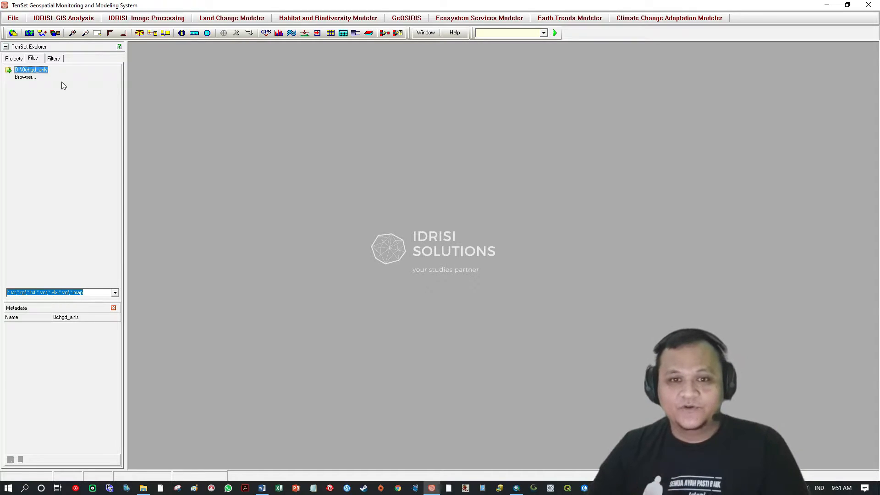
Step: Open the ARCRASTER import tool for ESRI formats and select the ArcInfo raster ASCII format to Idrisi conversion
{"action": "left_click", "coordinate": [13, 18]}
{"action": "mouse_move", "coordinate": [27, 45]}
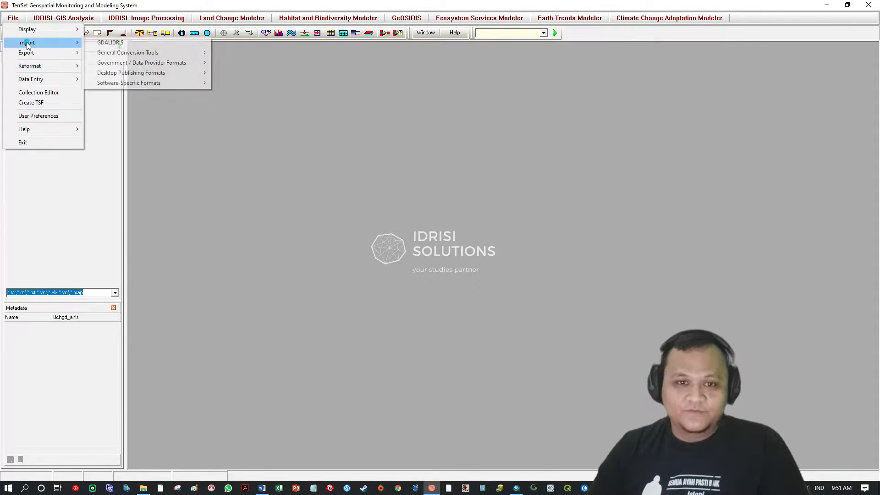
{"action": "left_click", "coordinate": [18, 20]}
{"action": "left_click", "coordinate": [19, 20]}
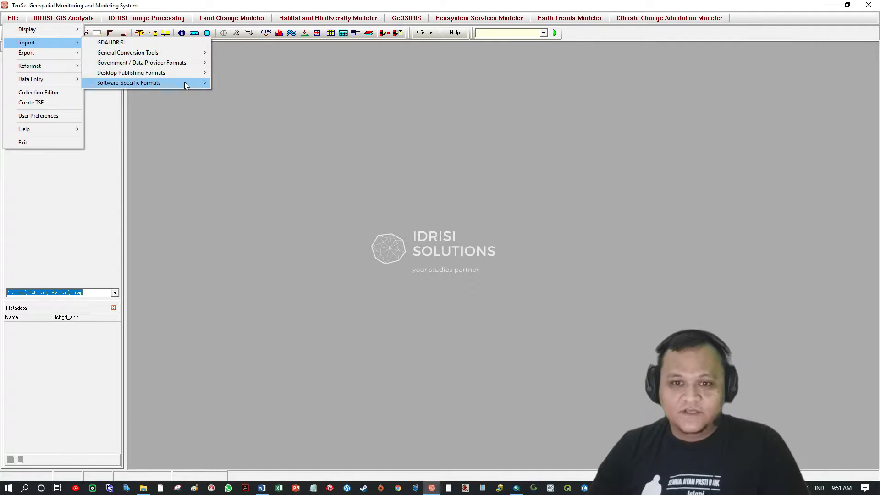
{"action": "mouse_move", "coordinate": [183, 83]}
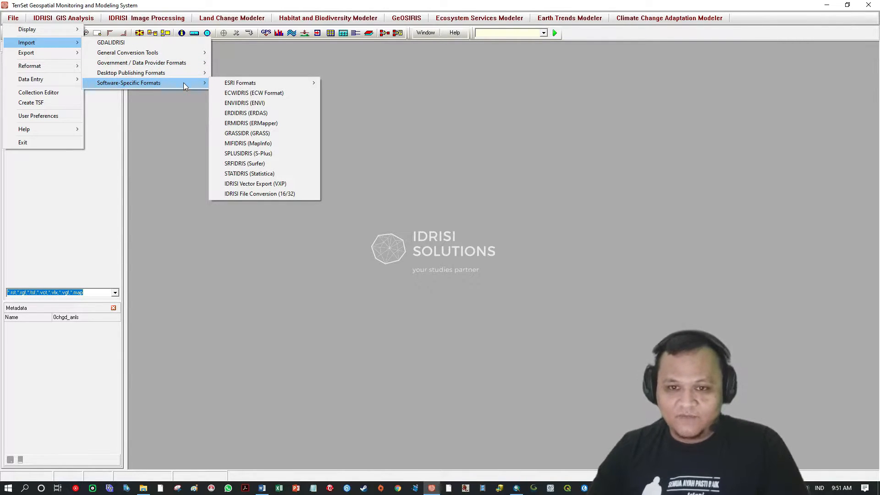
{"action": "mouse_move", "coordinate": [281, 83]}
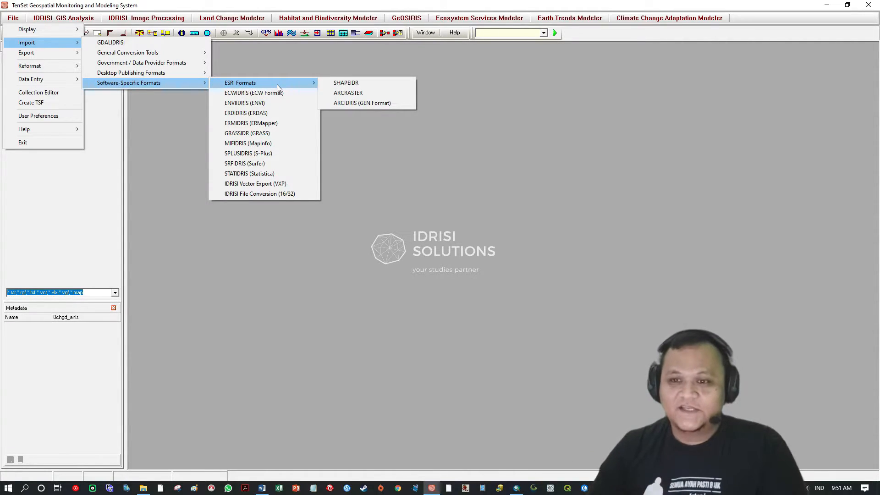
{"action": "left_click", "coordinate": [396, 94]}
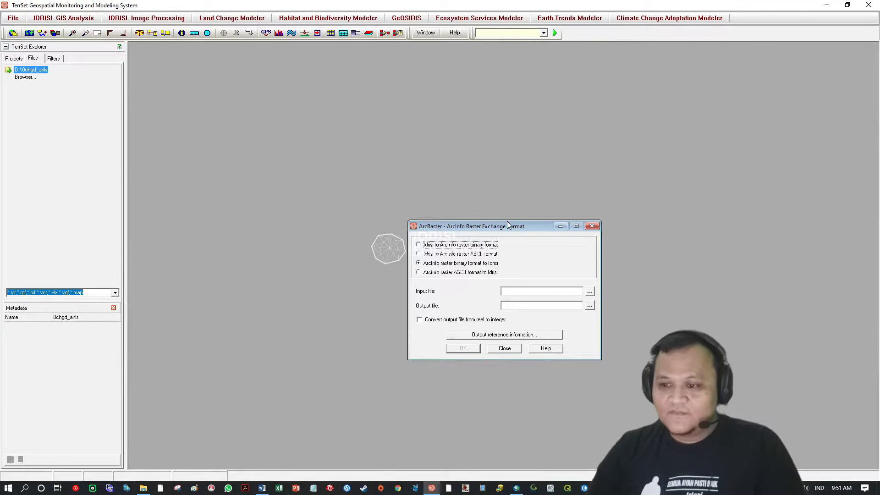
{"action": "left_click_drag", "start_coordinate": [508, 224], "coordinate": [477, 84]}
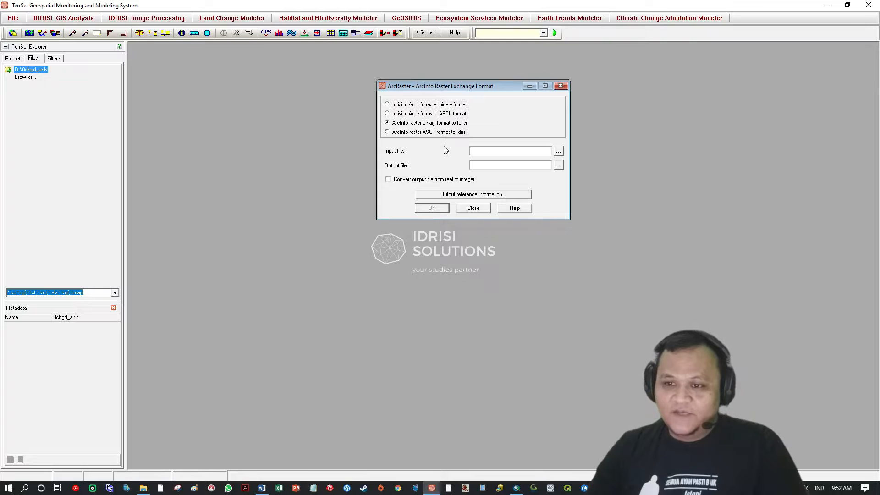
{"action": "left_click", "coordinate": [415, 133]}
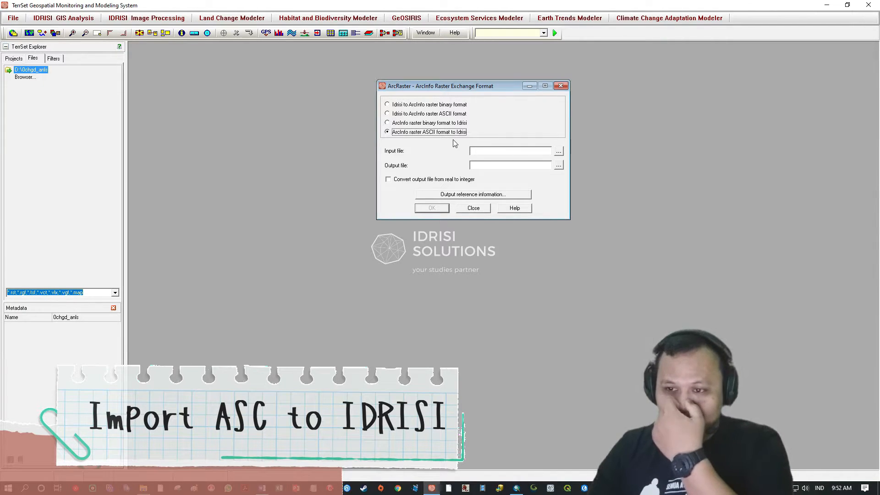
Step: Set lc89.asc from D:\0chgd_anls as the input file of the ArcRaster conversion
{"action": "left_click", "coordinate": [559, 151]}
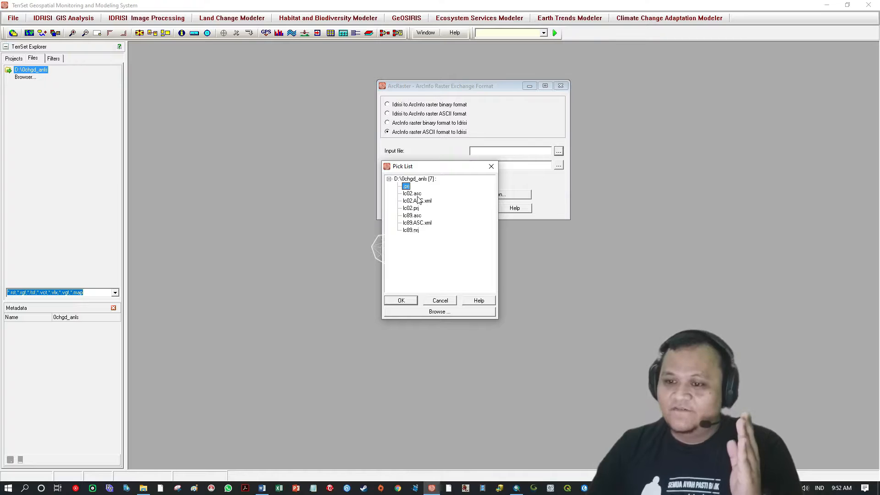
{"action": "left_click", "coordinate": [413, 193]}
{"action": "left_click", "coordinate": [417, 215]}
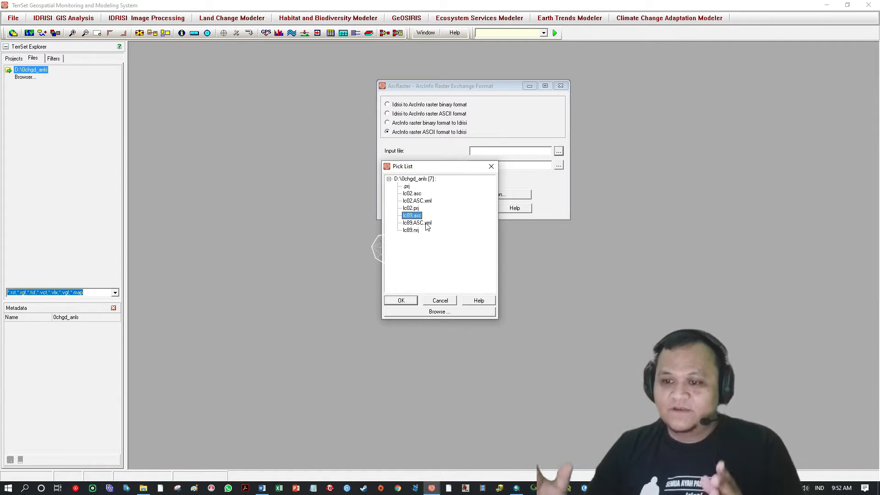
{"action": "left_click", "coordinate": [402, 300]}
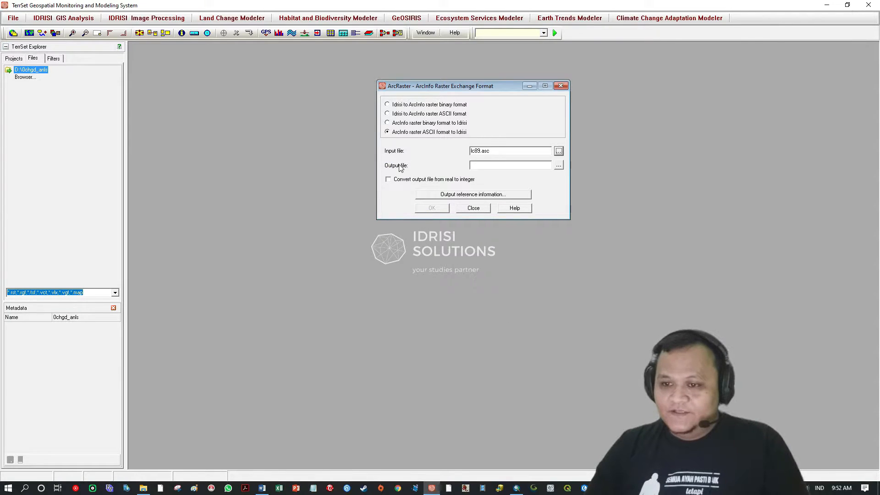
Step: Name the conversion output LC-1989 and enable converting the output file from real to integer
{"action": "left_click", "coordinate": [485, 164]}
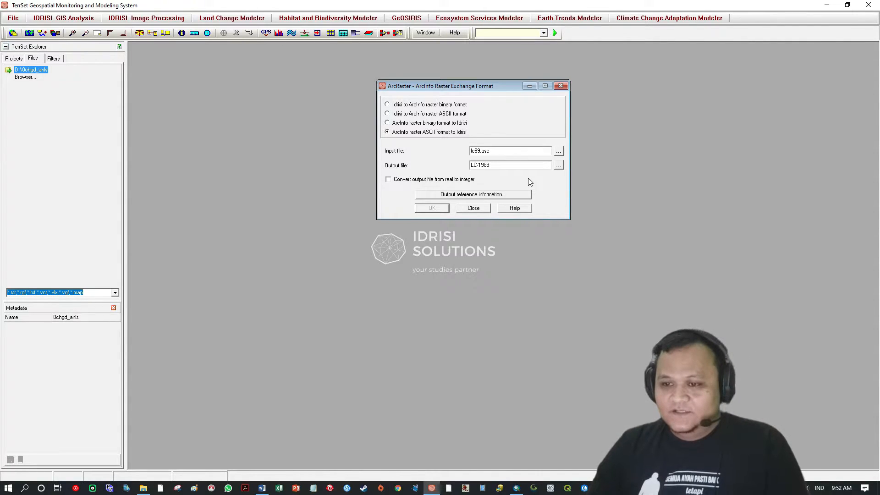
{"action": "left_click", "coordinate": [388, 179]}
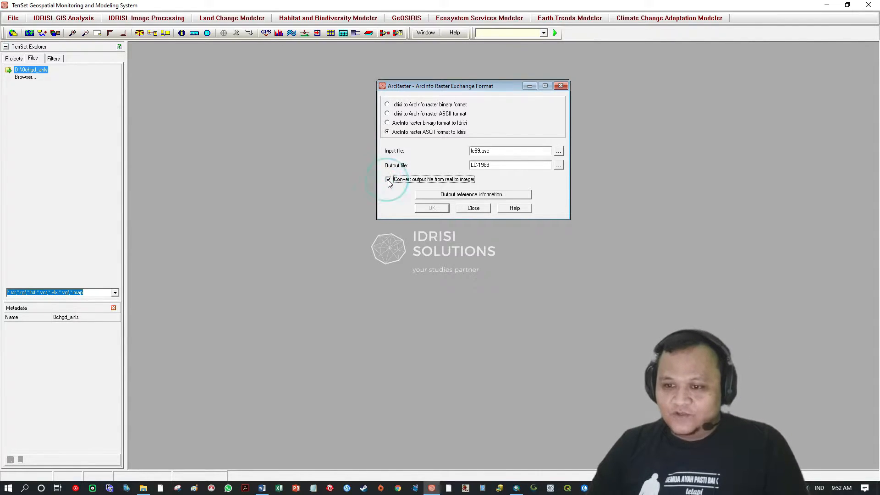
Step: Set the output reference system to UTM-47S from the TerrSet Georef list and run the conversion of lc89.asc
{"action": "left_click", "coordinate": [510, 195]}
{"action": "left_click_drag", "start_coordinate": [506, 204], "coordinate": [527, 233]}
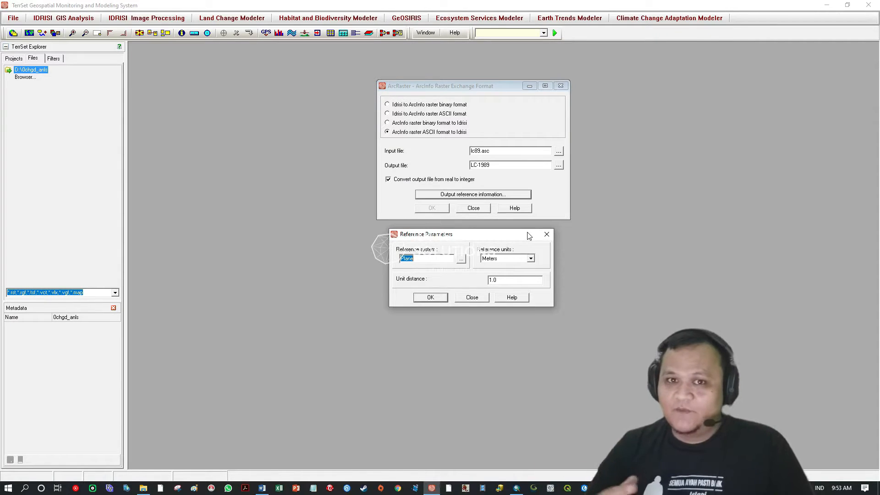
{"action": "left_click", "coordinate": [461, 259]}
{"action": "left_click_drag", "start_coordinate": [446, 170], "coordinate": [333, 165]}
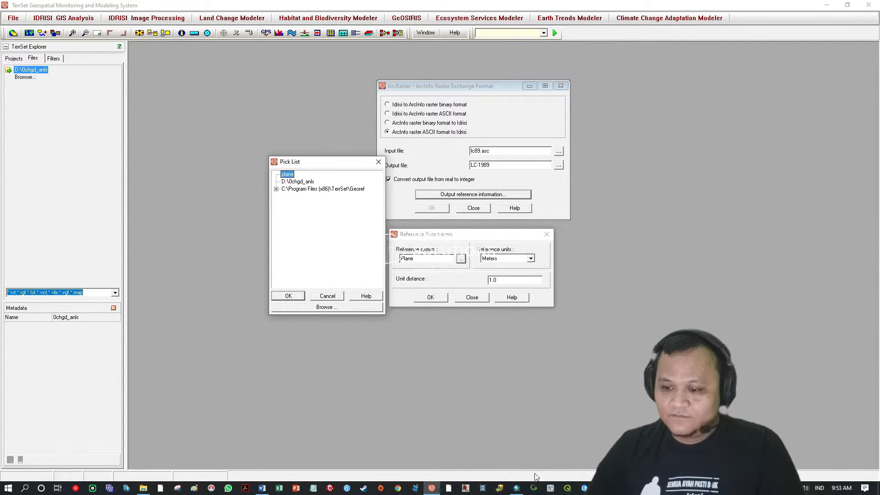
{"action": "left_click", "coordinate": [276, 189]}
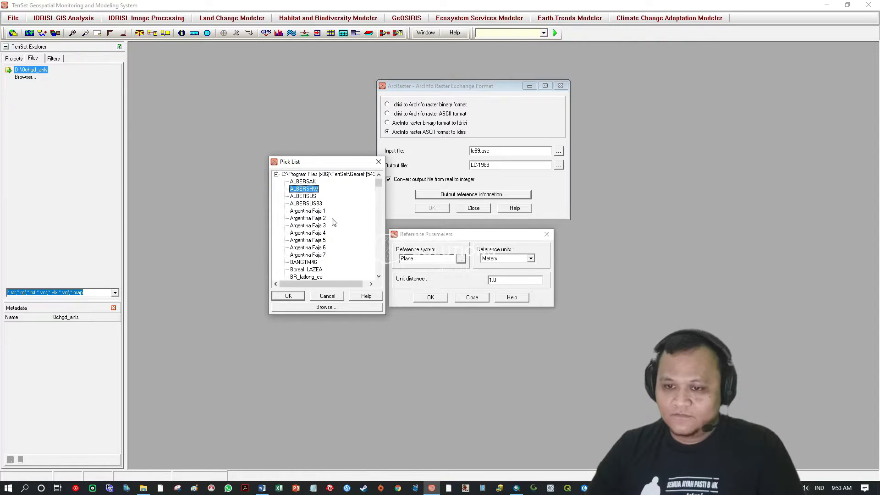
{"action": "scroll", "coordinate": [350, 232], "scroll_direction": "down", "scroll_amount": 8}
{"action": "scroll", "coordinate": [350, 228], "scroll_direction": "down", "scroll_amount": 1}
{"action": "left_click", "coordinate": [374, 191]}
{"action": "left_click_drag", "start_coordinate": [377, 188], "coordinate": [379, 262]}
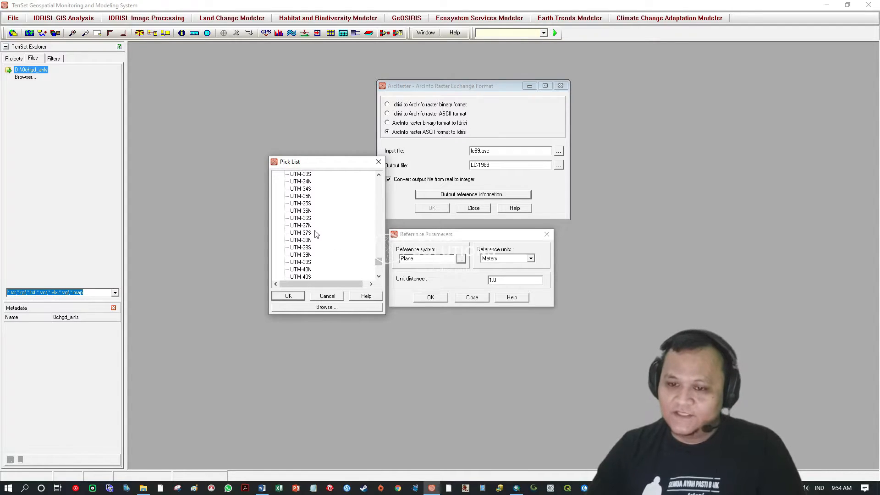
{"action": "scroll", "coordinate": [335, 252], "scroll_direction": "down", "scroll_amount": 3}
{"action": "scroll", "coordinate": [334, 251], "scroll_direction": "down", "scroll_amount": 5}
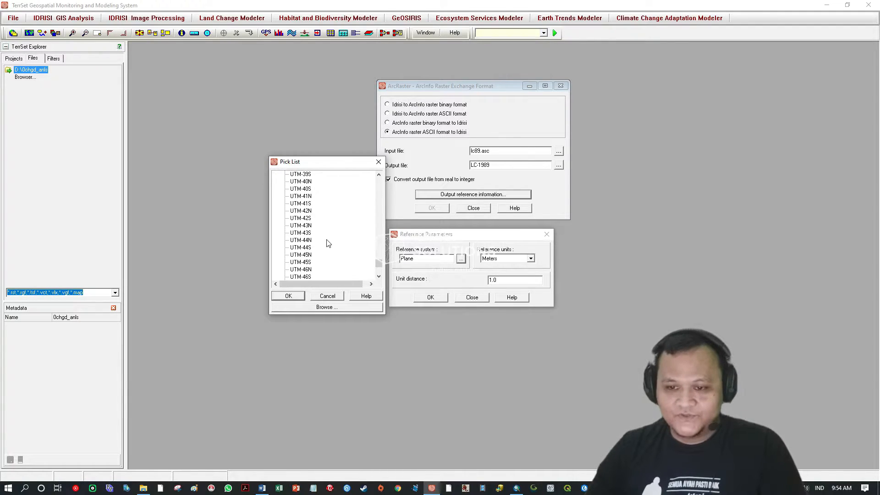
{"action": "left_click", "coordinate": [308, 204]}
{"action": "left_click", "coordinate": [289, 296]}
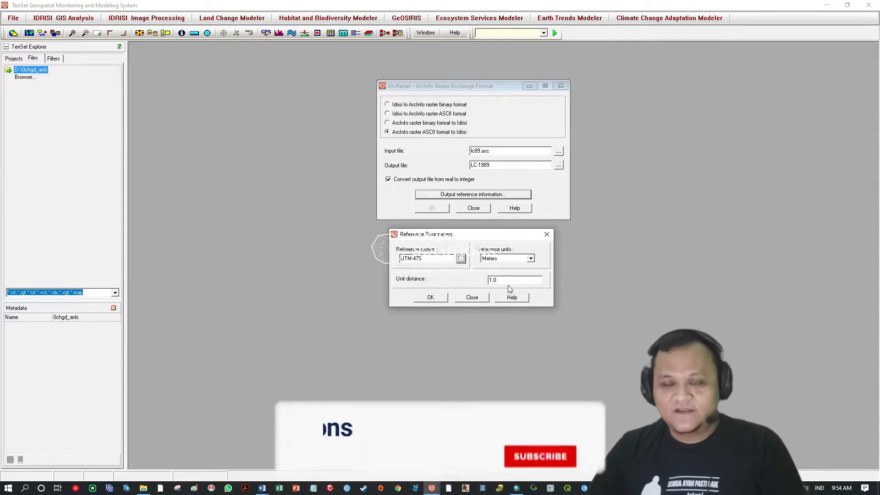
{"action": "left_click", "coordinate": [430, 298]}
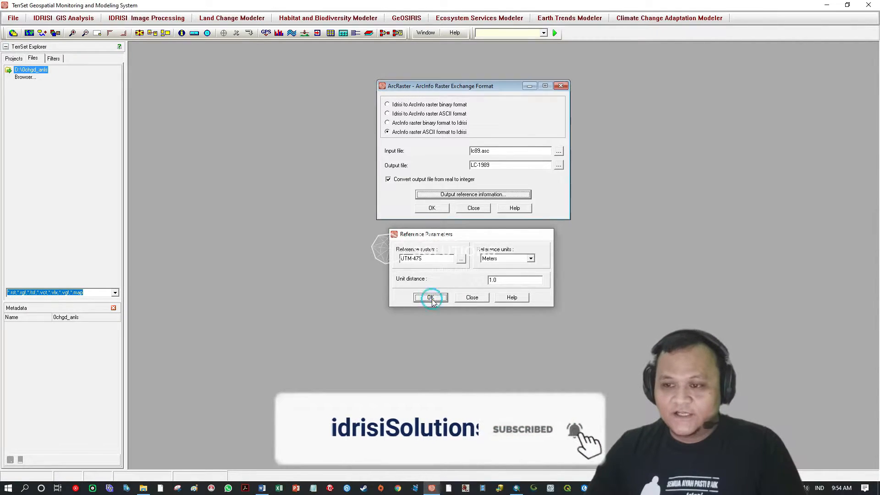
{"action": "left_click", "coordinate": [431, 209]}
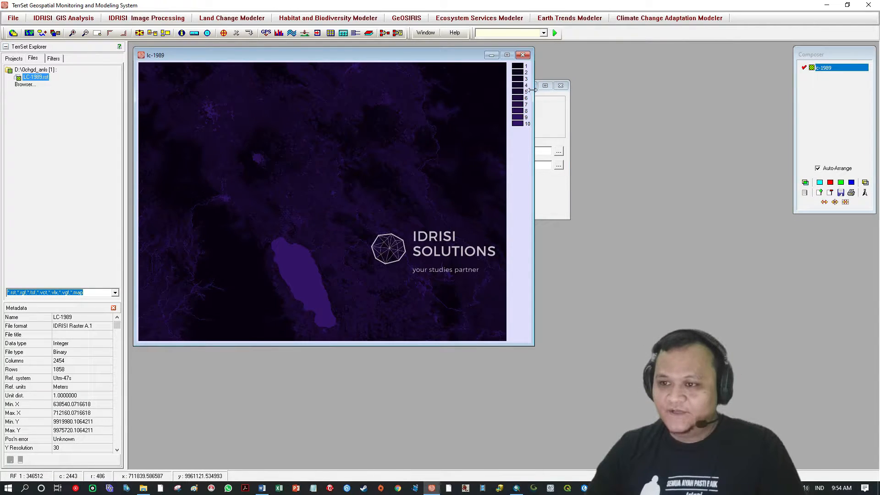
Step: Enlarge the lc-1989 map window and examine its legend classes
{"action": "left_click_drag", "start_coordinate": [532, 90], "coordinate": [557, 91]}
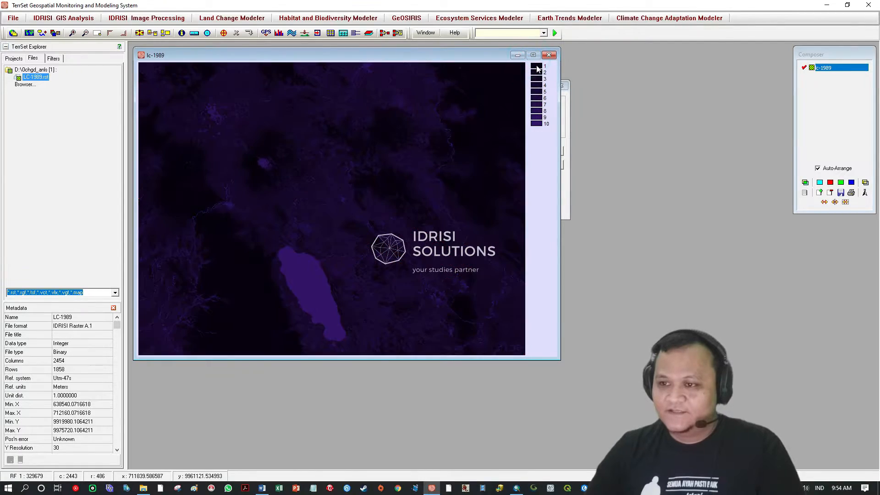
{"action": "left_click", "coordinate": [535, 118]}
{"action": "left_click_drag", "start_coordinate": [535, 120], "coordinate": [536, 130]}
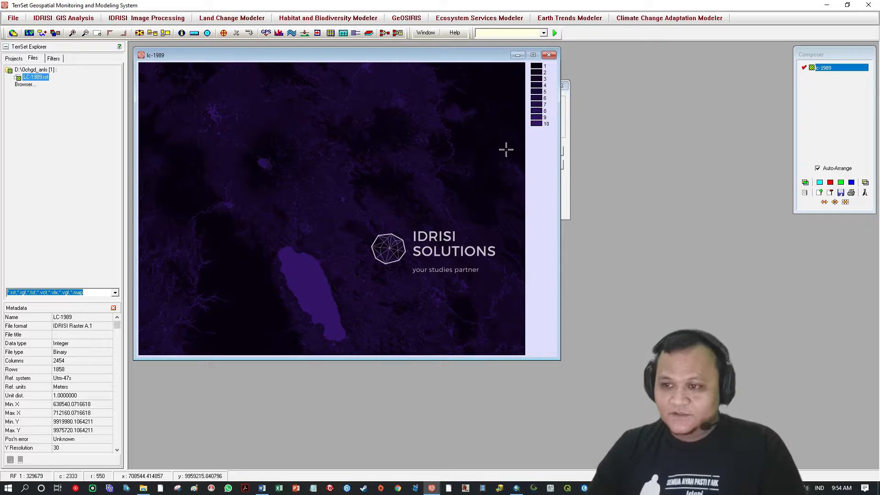
Step: Set lc02.asc from D:\0chgd_anls as the ArcRaster input file and LC-2002 as the output file
{"action": "left_click", "coordinate": [567, 203]}
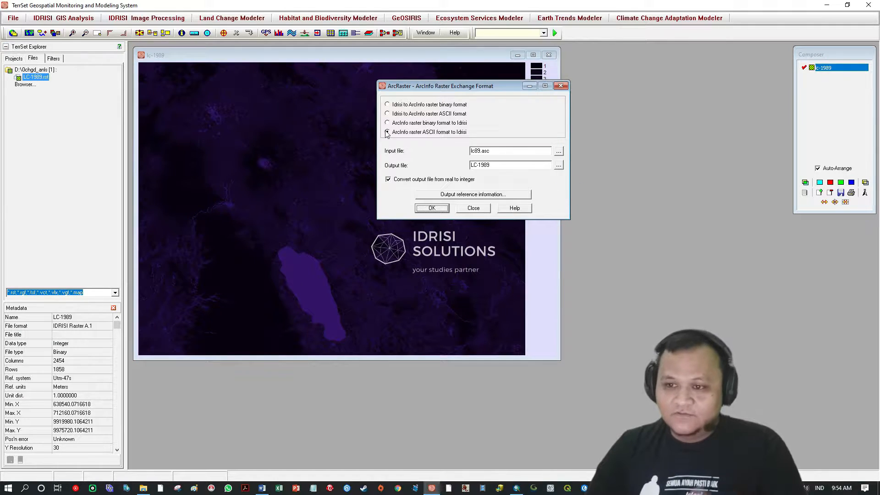
{"action": "left_click", "coordinate": [478, 151]}
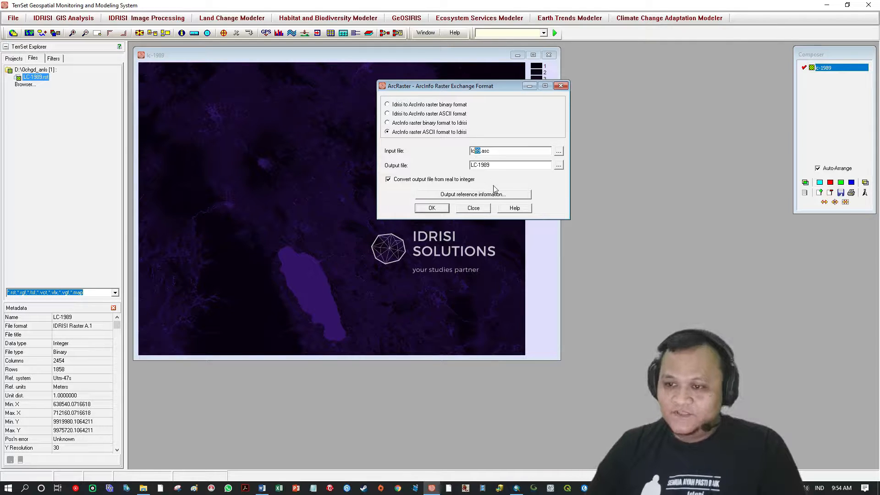
{"action": "type", "text": "02"}
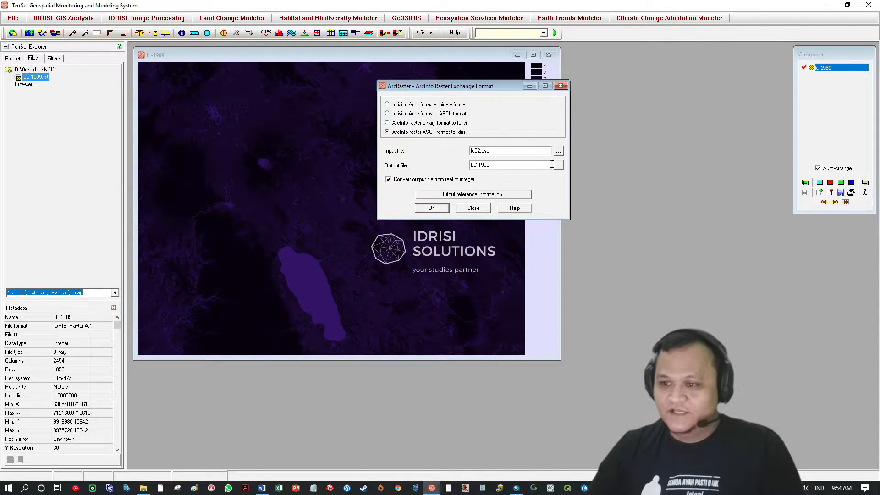
{"action": "left_click", "coordinate": [559, 151]}
{"action": "left_click", "coordinate": [277, 175]}
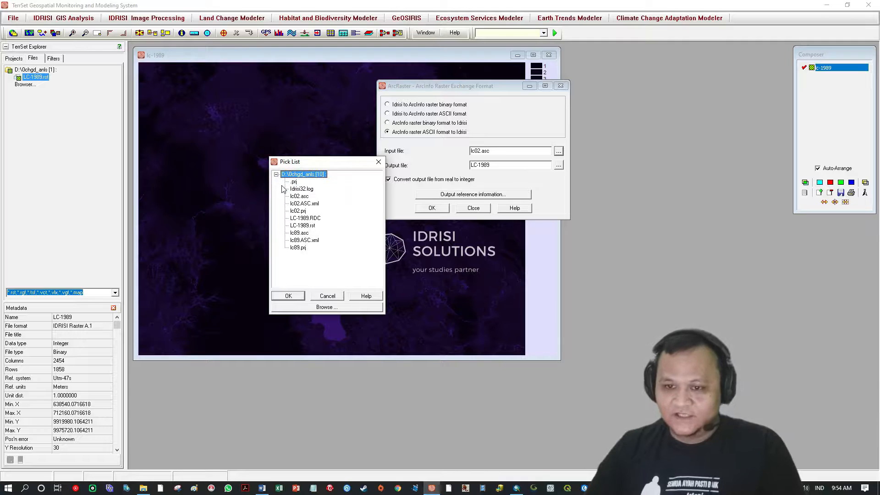
{"action": "left_click", "coordinate": [299, 197]}
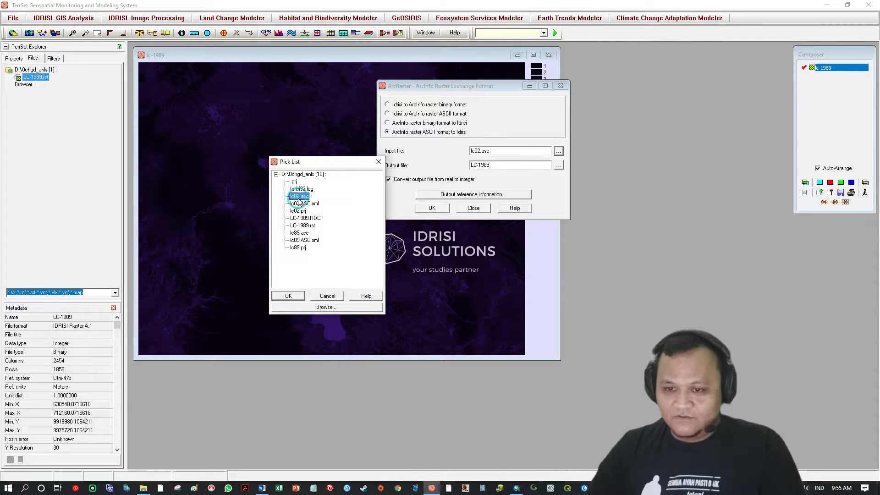
{"action": "left_click", "coordinate": [289, 296]}
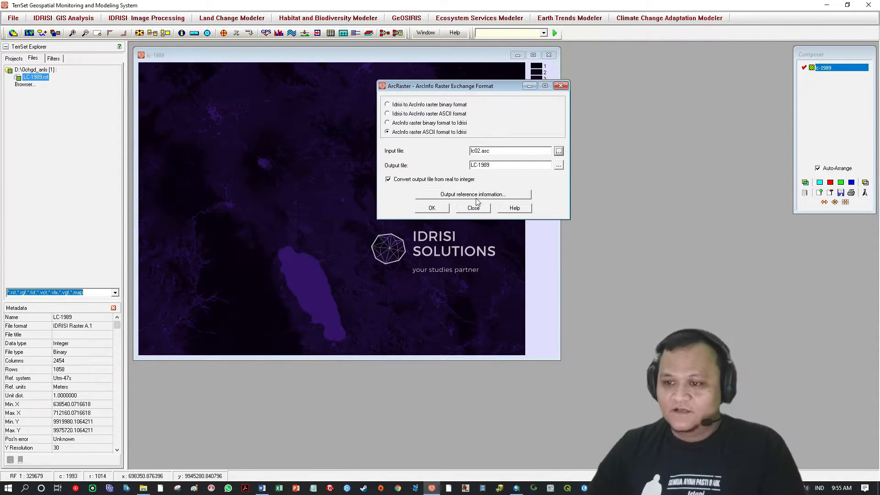
{"action": "double_click", "coordinate": [479, 165]}
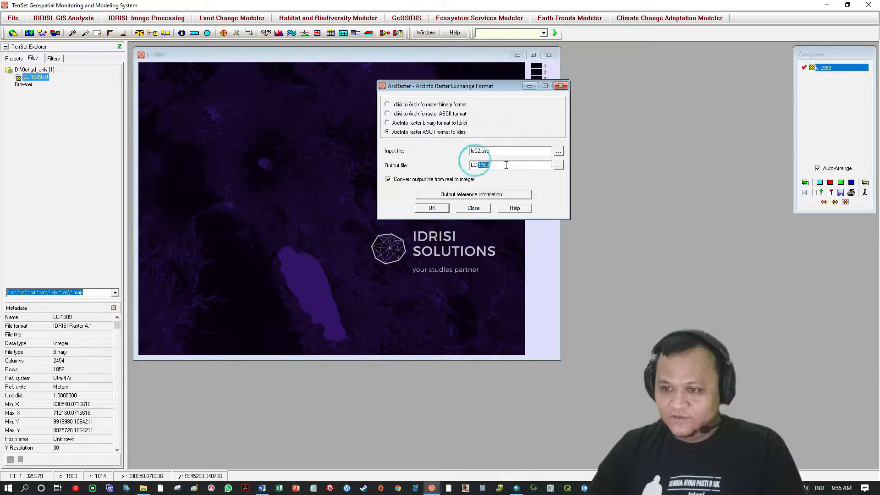
{"action": "type", "text": "2002"}
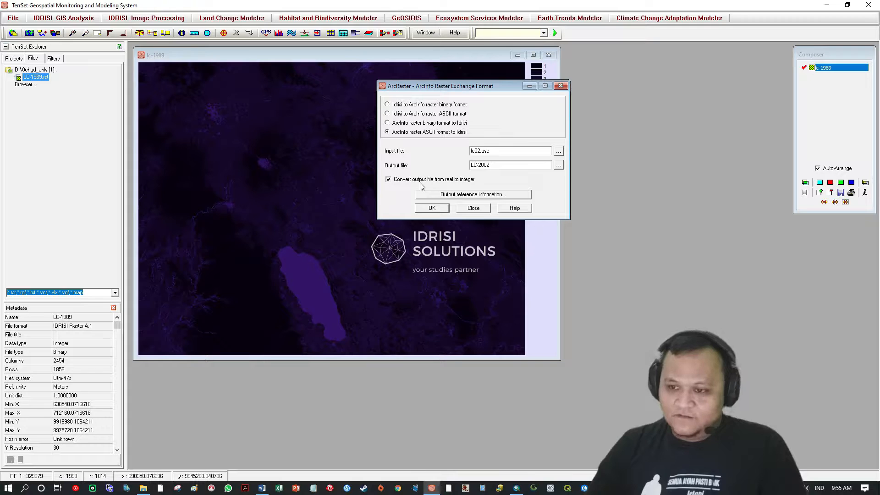
Step: Set the LC-2002 output reference system to UTM-47S and run the conversion
{"action": "left_click", "coordinate": [455, 195]}
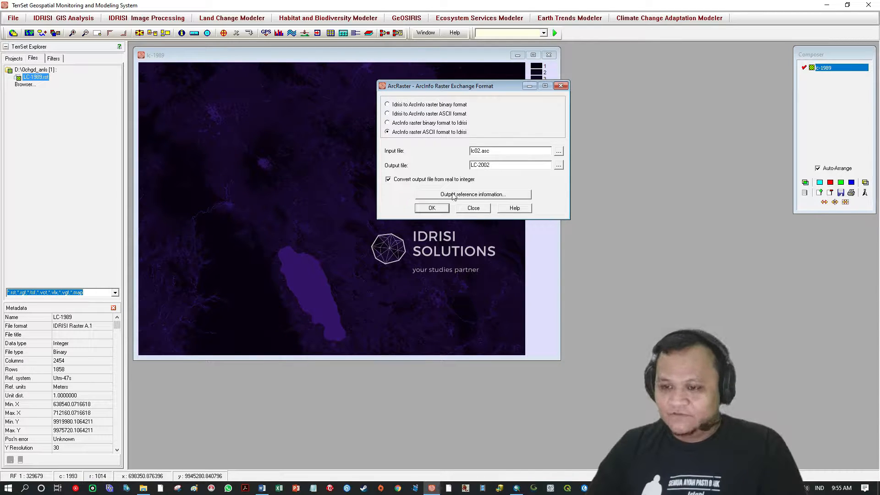
{"action": "left_click", "coordinate": [461, 259]}
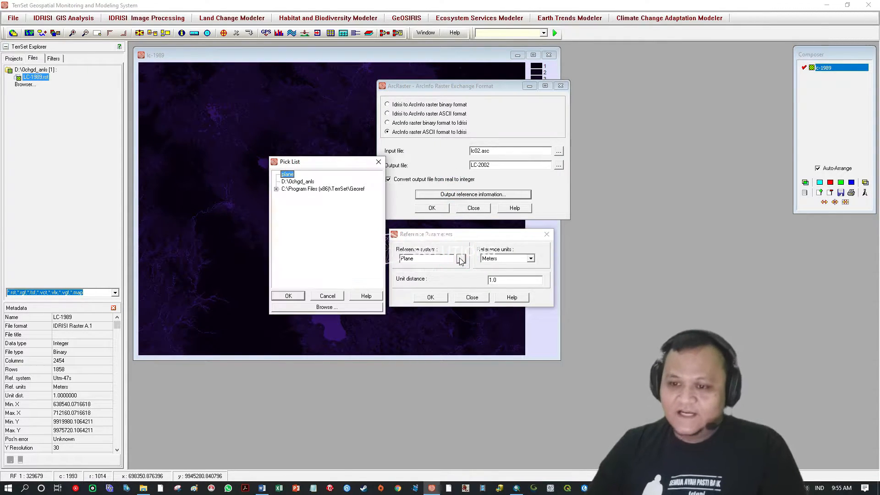
{"action": "left_click", "coordinate": [276, 188]}
{"action": "left_click_drag", "start_coordinate": [379, 180], "coordinate": [379, 269]}
{"action": "scroll", "coordinate": [360, 251], "scroll_direction": "up", "scroll_amount": 6}
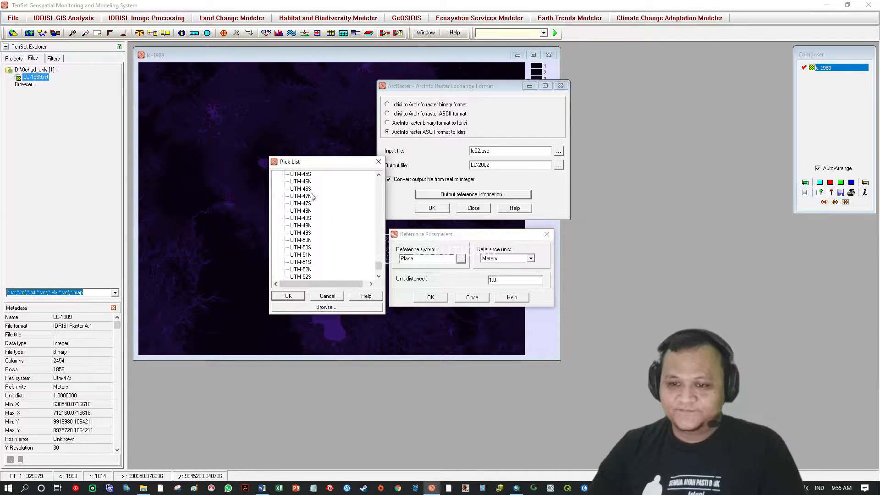
{"action": "left_click", "coordinate": [296, 203]}
{"action": "left_click", "coordinate": [289, 296]}
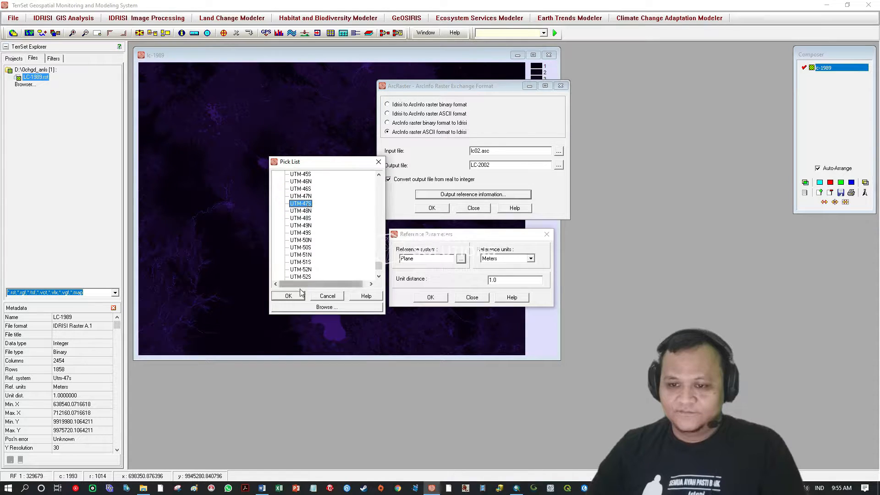
{"action": "left_click", "coordinate": [432, 298]}
{"action": "left_click", "coordinate": [439, 208]}
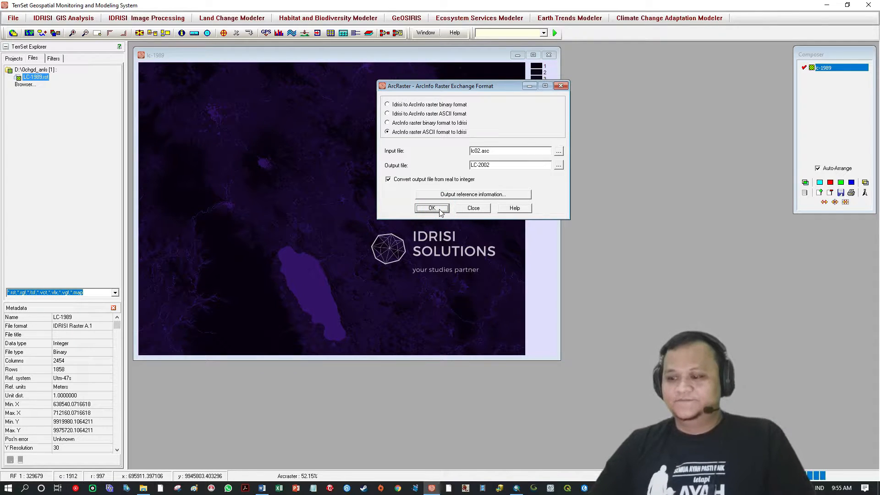
Step: Close the ArcRaster dialog and both the lc-2002 and lc-1989 map windows
{"action": "left_click_drag", "start_coordinate": [458, 72], "coordinate": [484, 145]}
{"action": "left_click_drag", "start_coordinate": [489, 87], "coordinate": [669, 78]}
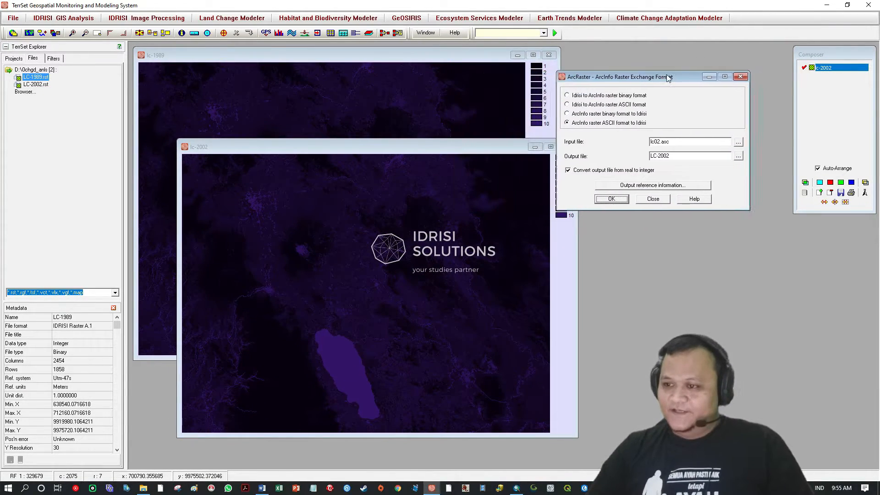
{"action": "left_click", "coordinate": [664, 199]}
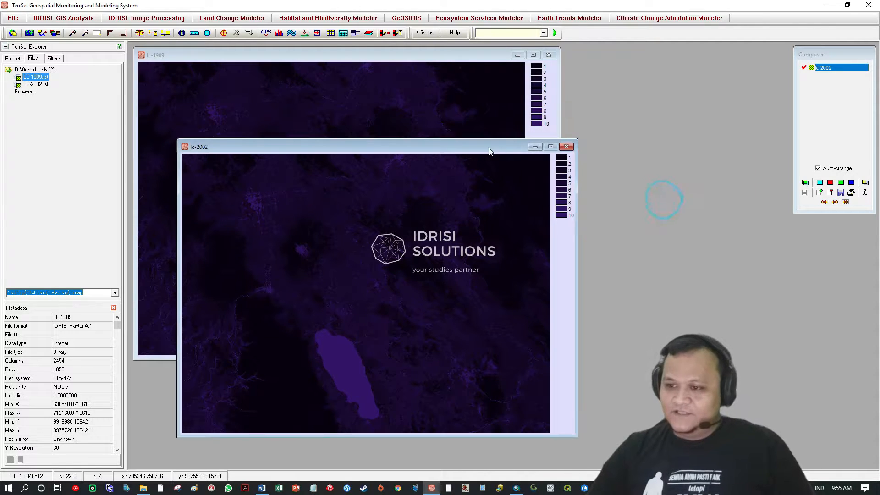
{"action": "mouse_move", "coordinate": [479, 146]}
{"action": "left_mouse_down"}
{"action": "mouse_move", "coordinate": [499, 139]}
{"action": "mouse_move", "coordinate": [477, 143]}
{"action": "left_mouse_up"}
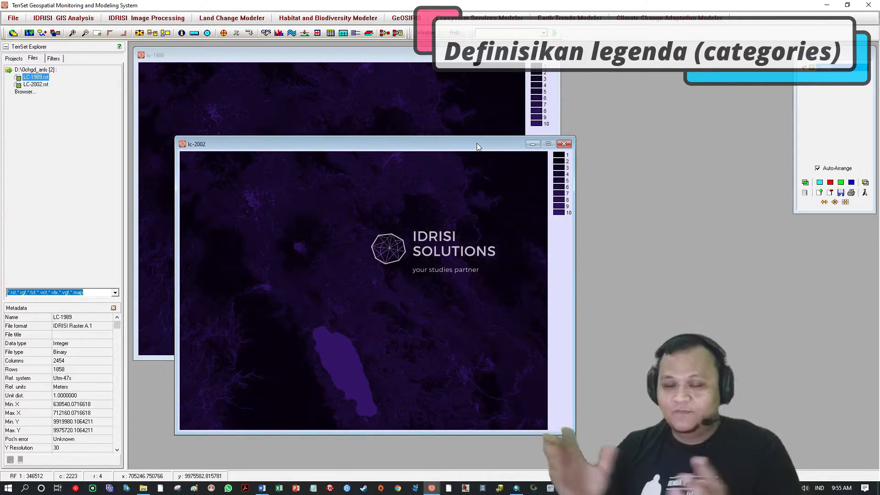
{"action": "left_click", "coordinate": [36, 85]}
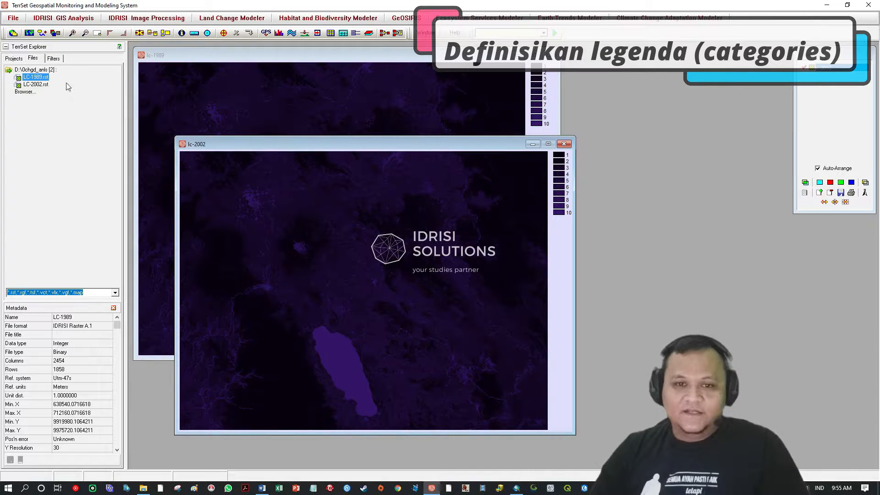
{"action": "left_click", "coordinate": [36, 77]}
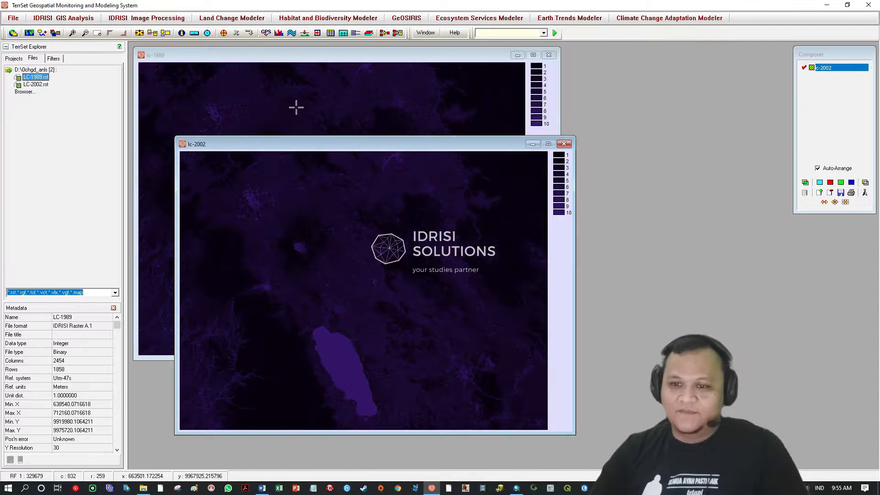
{"action": "left_click", "coordinate": [564, 144]}
{"action": "left_click", "coordinate": [548, 55]}
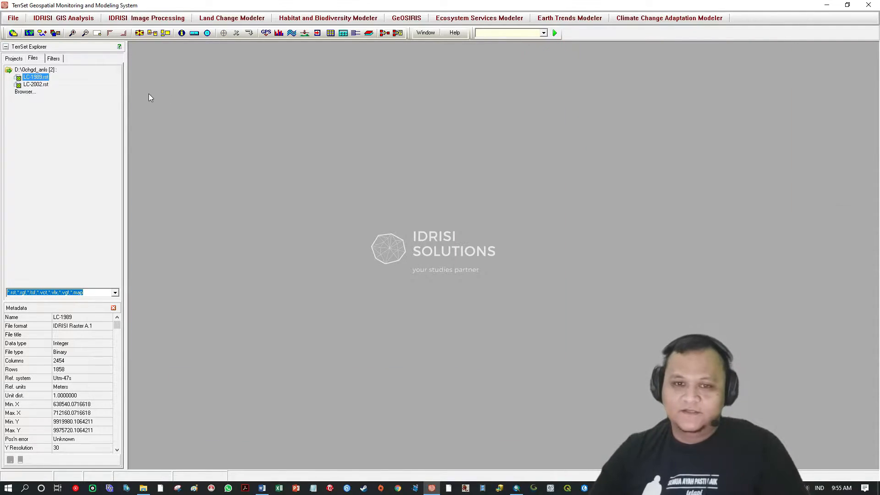
Step: Open the category list in the LC-1989 metadata and enter the codes 1 to 10
{"action": "left_click_drag", "start_coordinate": [117, 321], "coordinate": [109, 459]}
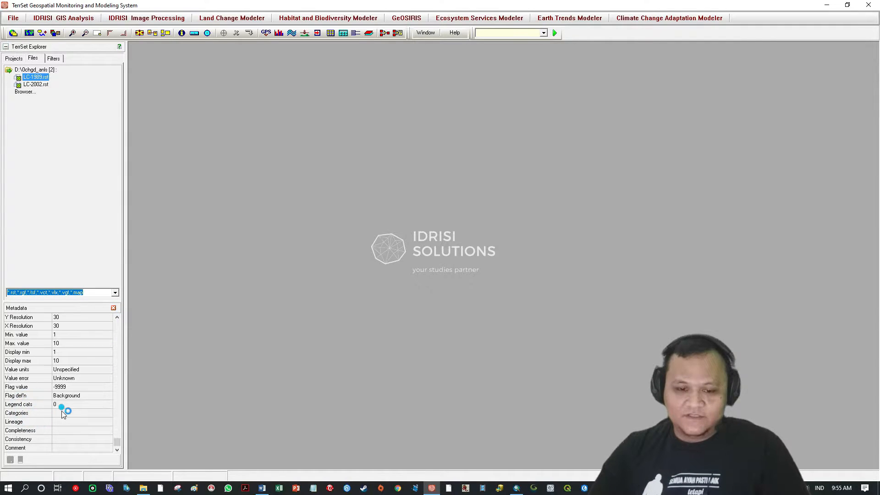
{"action": "left_click", "coordinate": [109, 414]}
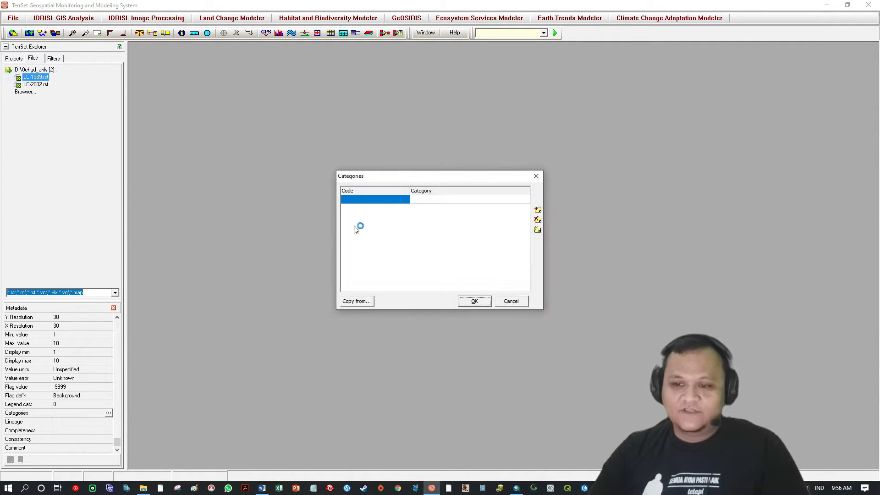
{"action": "left_click_drag", "start_coordinate": [436, 178], "coordinate": [418, 176]}
{"action": "left_click", "coordinate": [368, 194]}
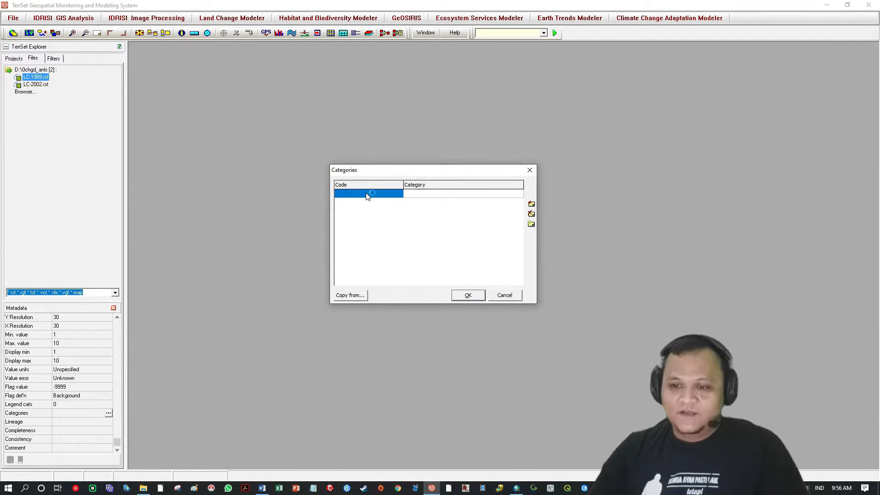
{"action": "type", "text": "1"}
{"action": "key", "text": "Return"}
{"action": "type", "text": "2"}
{"action": "key", "text": "Return"}
{"action": "type", "text": "3"}
{"action": "key", "text": "Return"}
{"action": "type", "text": "41"}
{"action": "key", "text": "Return"}
{"action": "key", "text": "Up"}
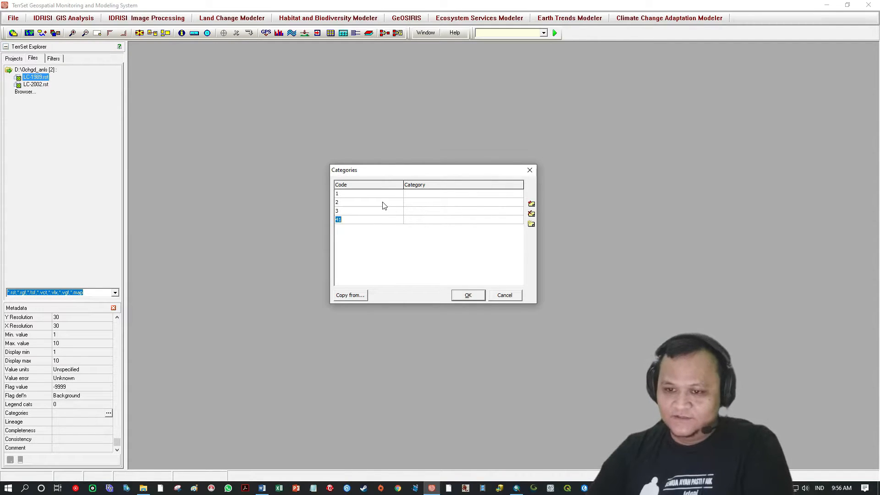
{"action": "key", "text": "Return"}
{"action": "type", "text": "5"}
{"action": "key", "text": "Return"}
{"action": "type", "text": "6"}
{"action": "key", "text": "Return"}
{"action": "type", "text": "7"}
{"action": "key", "text": "Return"}
{"action": "type", "text": "8 "}
{"action": "type", "text": "9"}
{"action": "key", "text": "Return"}
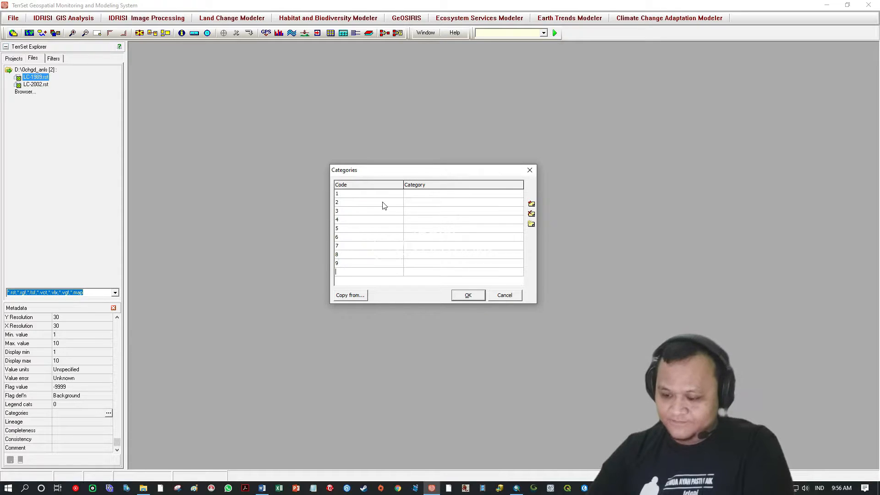
Step: Open the recent text file Kelas LC.txt in Notepad and place its window beside the Categories dialog
{"action": "left_click", "coordinate": [438, 195]}
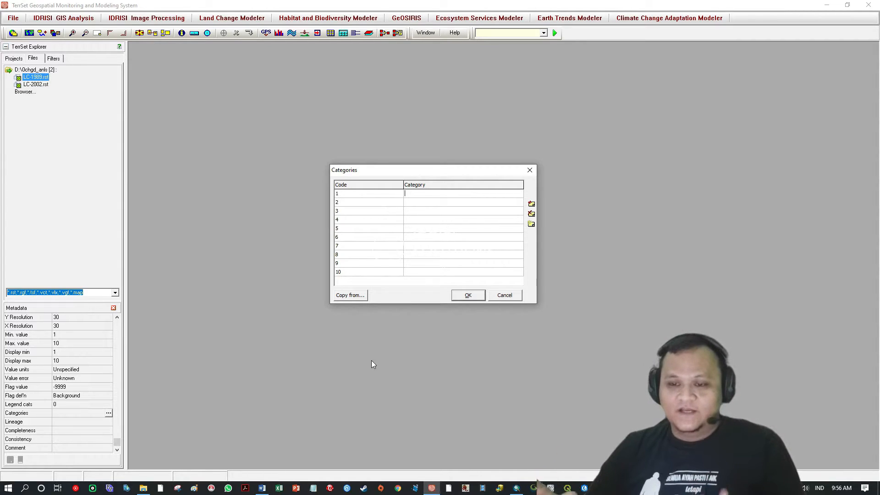
{"action": "right_click", "coordinate": [315, 487]}
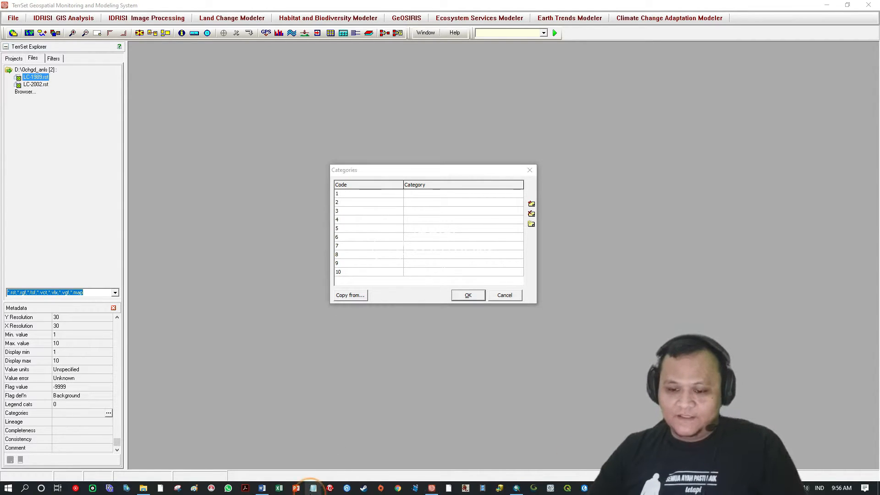
{"action": "right_click", "coordinate": [313, 488]}
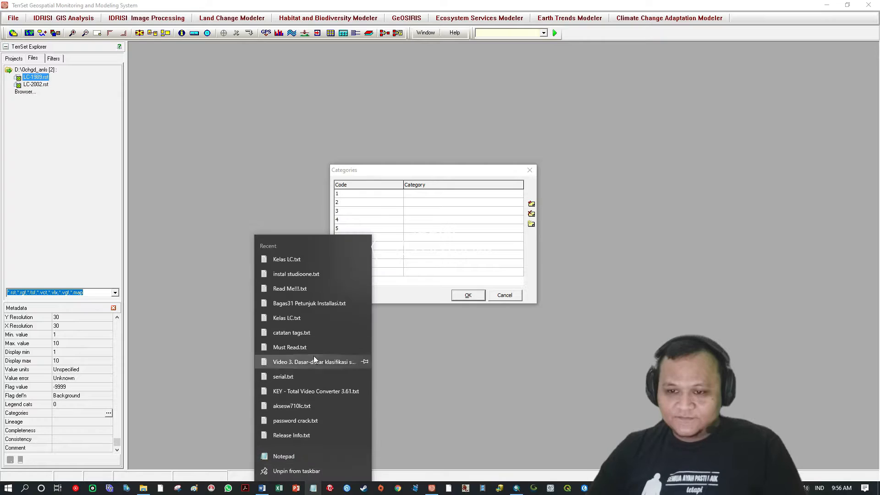
{"action": "left_click", "coordinate": [319, 259]}
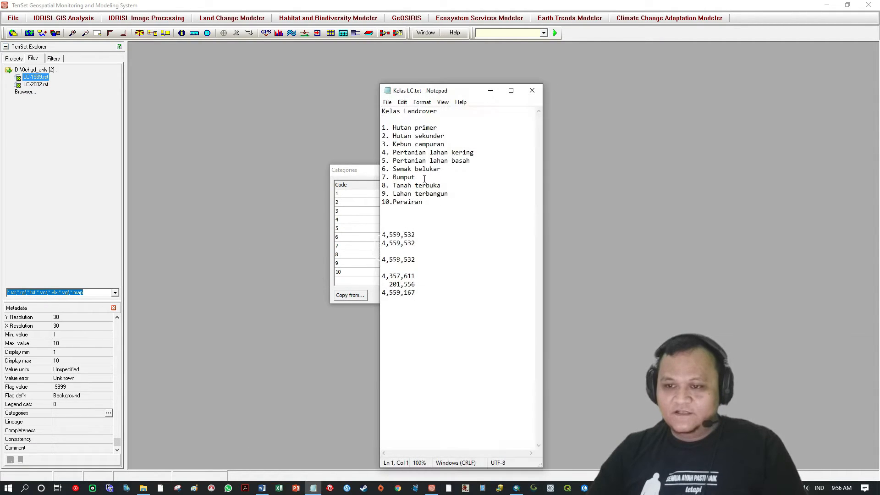
{"action": "left_click_drag", "start_coordinate": [434, 95], "coordinate": [593, 94]}
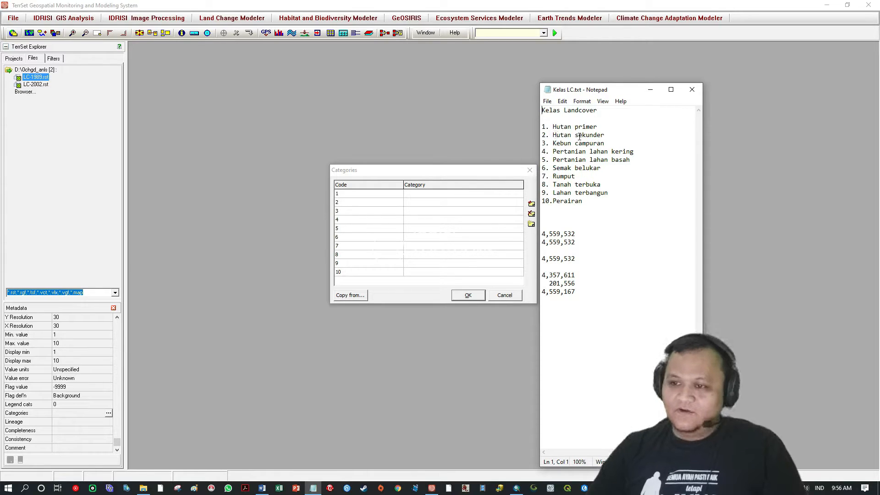
Step: Copy the class names Hutan primer and Hutan sekunder from the text file into categories 1 and 2
{"action": "left_click_drag", "start_coordinate": [555, 127], "coordinate": [597, 124]}
{"action": "key", "text": "ctrl+c"}
{"action": "left_click", "coordinate": [429, 193]}
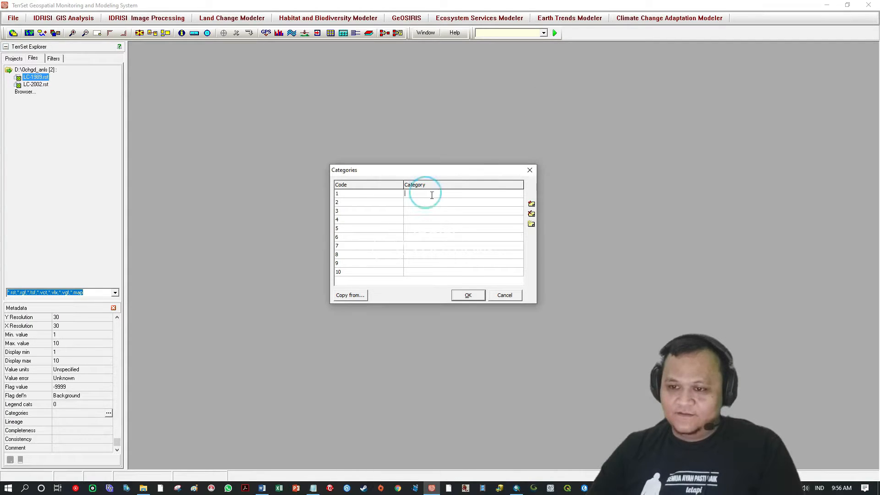
{"action": "key", "text": "ctrl+v"}
{"action": "left_click", "coordinate": [313, 489]}
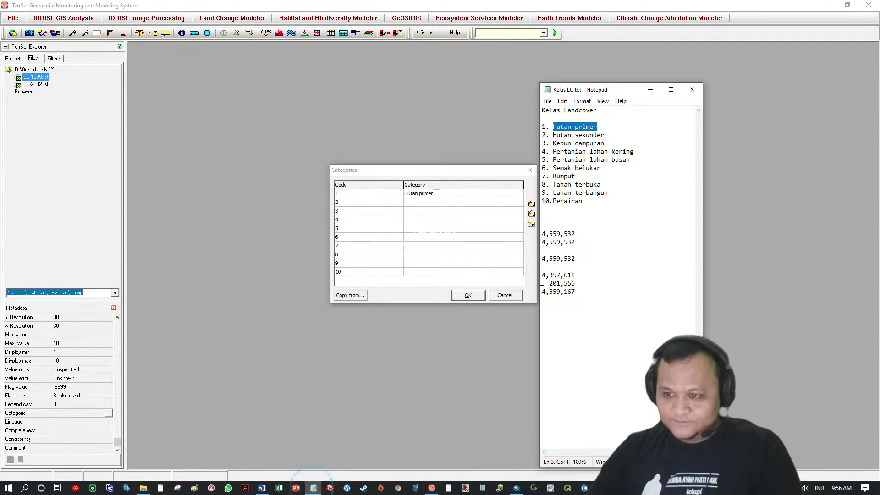
{"action": "left_click", "coordinate": [553, 135]}
{"action": "left_click_drag", "start_coordinate": [553, 136], "coordinate": [603, 135]}
{"action": "key", "text": "ctrl+c"}
{"action": "left_click", "coordinate": [449, 202]}
{"action": "key", "text": "ctrl+v"}
Step: Copy Kebun campuran and Pertanian lahan kering from the text file into categories 3 and 4
{"action": "left_click", "coordinate": [314, 489]}
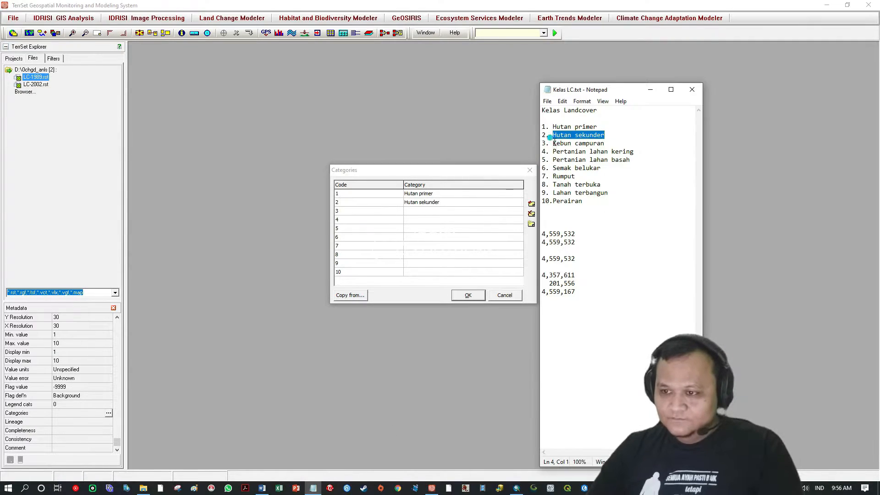
{"action": "left_click_drag", "start_coordinate": [553, 143], "coordinate": [604, 144]}
{"action": "key", "text": "ctrl+c"}
{"action": "left_click", "coordinate": [468, 210]}
{"action": "key", "text": "ctrl+v"}
{"action": "left_click", "coordinate": [313, 489]}
{"action": "left_click_drag", "start_coordinate": [554, 152], "coordinate": [634, 152]}
{"action": "left_click", "coordinate": [438, 220]}
{"action": "key", "text": "ctrl+v"}
Step: Copy Pertanian lahan basah and Semak belukar from the text file into categories 5 and 6
{"action": "left_click", "coordinate": [314, 488]}
{"action": "left_click_drag", "start_coordinate": [553, 160], "coordinate": [630, 160]}
{"action": "key", "text": "ctrl+c"}
{"action": "left_click", "coordinate": [417, 228]}
{"action": "key", "text": "ctrl+v"}
{"action": "left_click", "coordinate": [313, 488]}
{"action": "left_click_drag", "start_coordinate": [553, 168], "coordinate": [608, 193]}
{"action": "key", "text": "ctrl+c"}
{"action": "left_click", "coordinate": [434, 237]}
{"action": "key", "text": "ctrl+v"}
Step: Copy Rumput and Tanah terbuka from the text file into categories 7 and 8
{"action": "left_click", "coordinate": [314, 488]}
{"action": "key", "text": "ctrl+c"}
{"action": "left_click", "coordinate": [418, 246]}
{"action": "key", "text": "ctrl+v"}
{"action": "left_click", "coordinate": [314, 488]}
{"action": "key", "text": "ctrl+c"}
{"action": "left_click", "coordinate": [420, 254]}
{"action": "key", "text": "ctrl+v"}
Step: Copy Lahan terbangun and Perairan from the text file into categories 9 and 10
{"action": "left_click", "coordinate": [314, 488]}
{"action": "key", "text": "ctrl+c"}
{"action": "left_click", "coordinate": [428, 263]}
{"action": "key", "text": "ctrl+v"}
{"action": "left_click", "coordinate": [314, 488]}
{"action": "left_click_drag", "start_coordinate": [553, 201], "coordinate": [581, 201]}
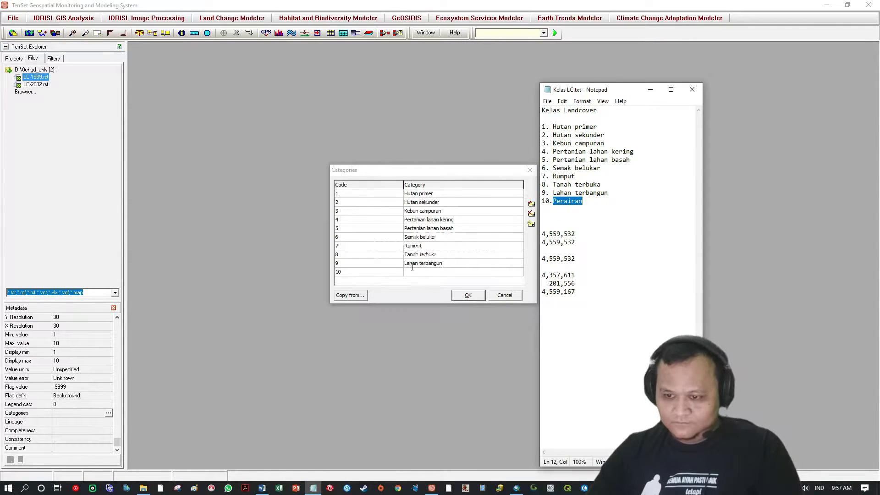
{"action": "key", "text": "ctrl+c"}
{"action": "left_click", "coordinate": [414, 272]}
{"action": "key", "text": "ctrl+v"}
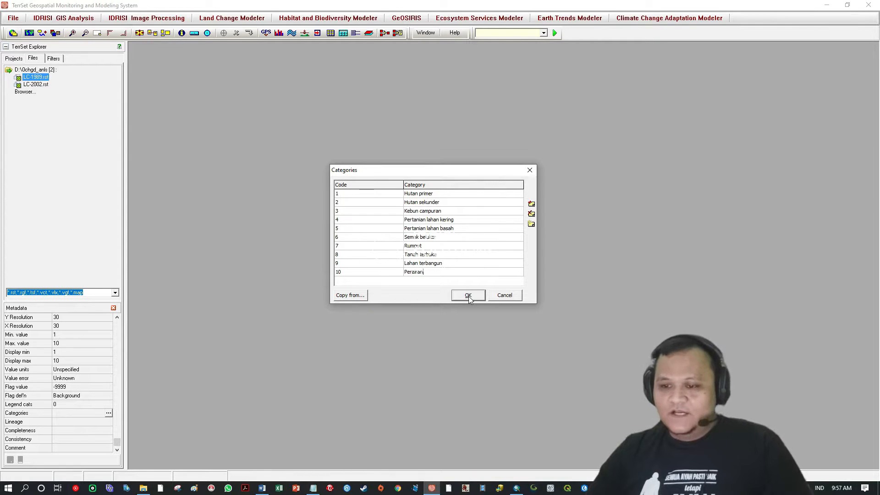
Step: Accept the category list and save the modified LC-1989 metadata
{"action": "left_click", "coordinate": [468, 296]}
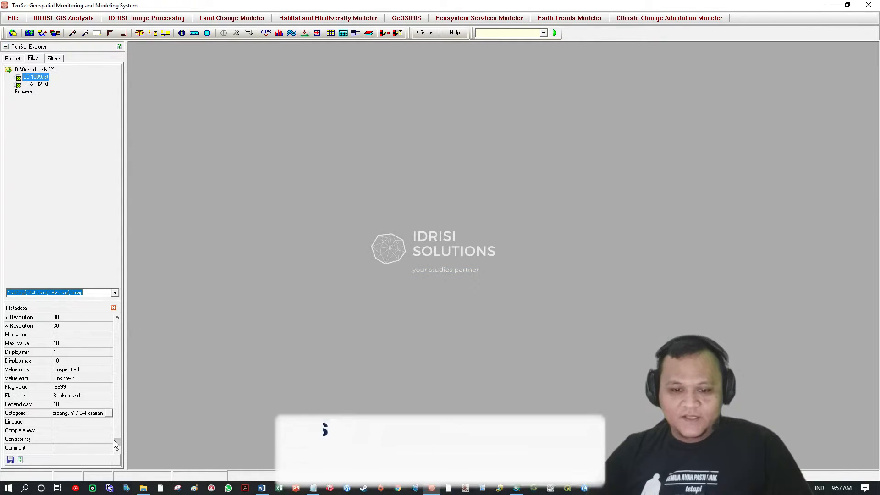
{"action": "left_click", "coordinate": [10, 460]}
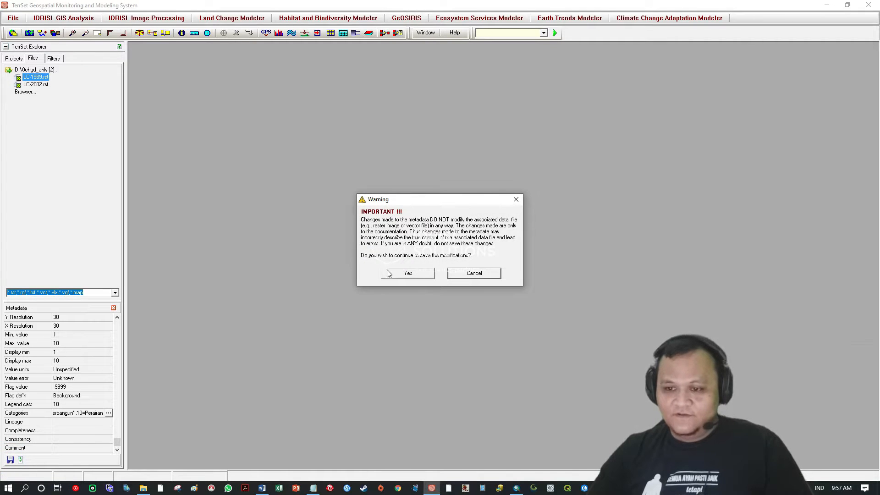
{"action": "left_click", "coordinate": [396, 273]}
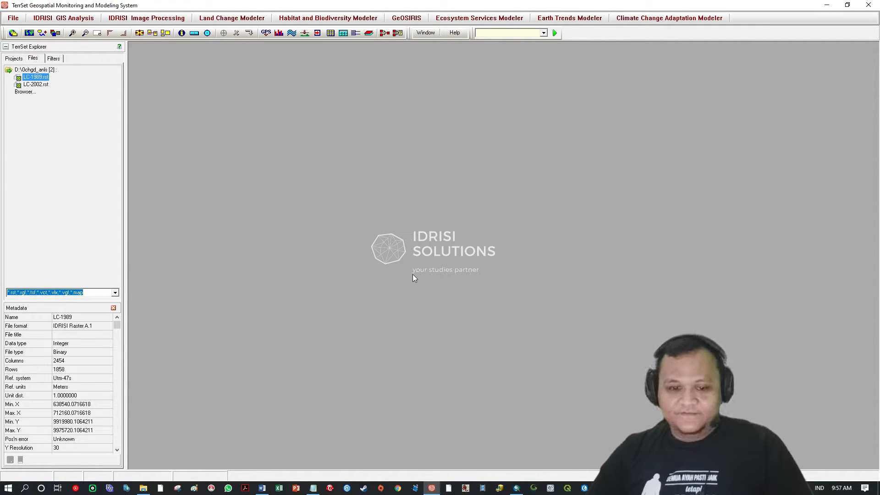
Step: Display the LC-1989 map and highlight its legend classes one after another, from Hutan primer down to Perairan
{"action": "double_click", "coordinate": [43, 79]}
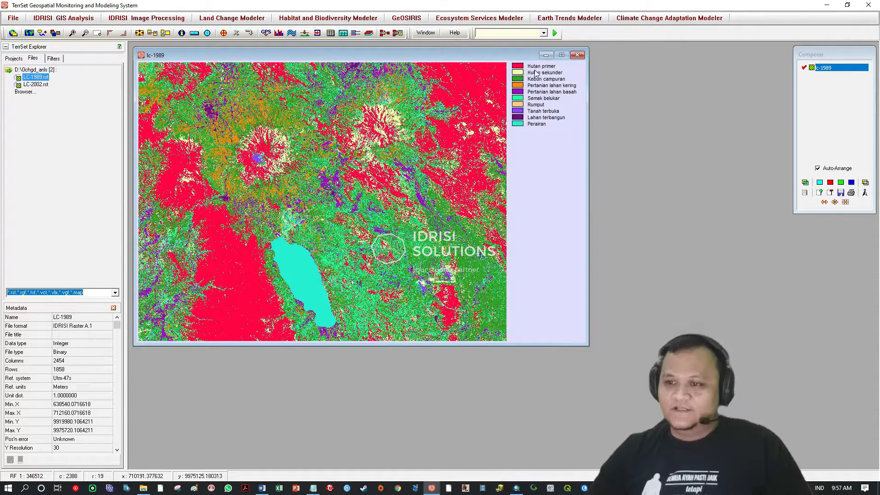
{"action": "left_click", "coordinate": [520, 67]}
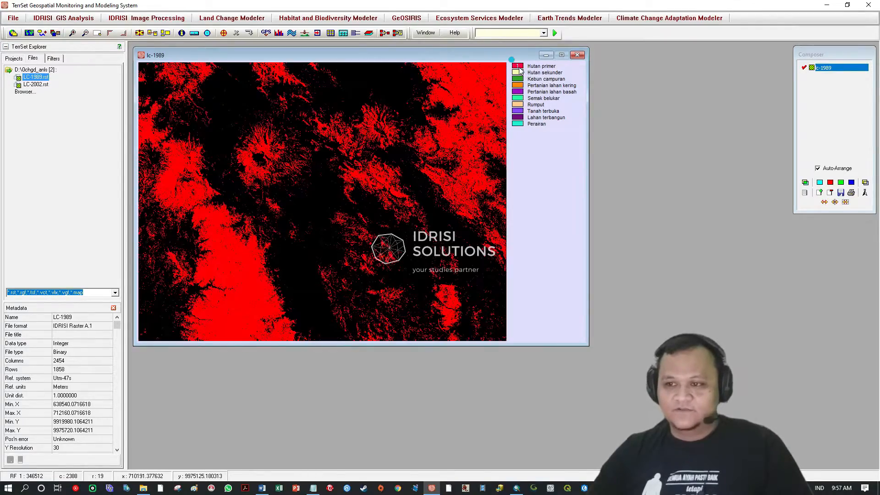
{"action": "left_click", "coordinate": [519, 72]}
{"action": "left_click", "coordinate": [519, 79]}
{"action": "left_click", "coordinate": [519, 86]}
{"action": "left_click", "coordinate": [518, 105]}
{"action": "left_click", "coordinate": [519, 110]}
{"action": "left_click", "coordinate": [518, 118]}
{"action": "left_click", "coordinate": [519, 123]}
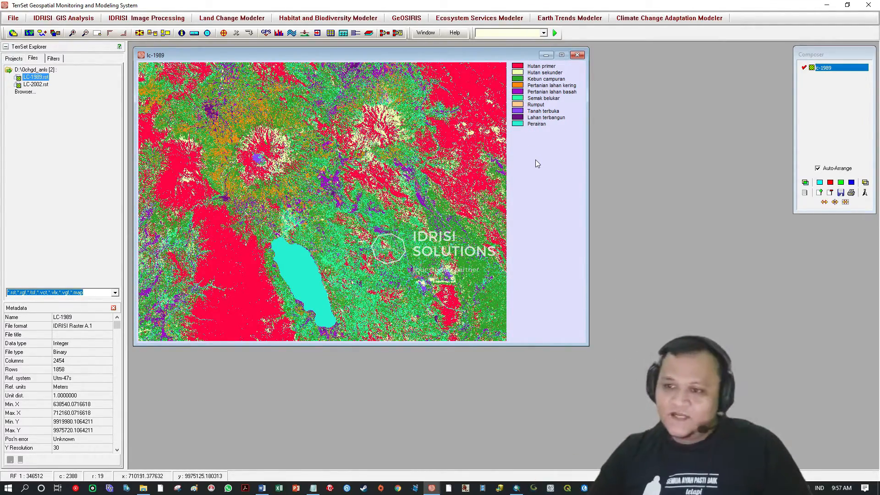
Step: Highlight the Perairan, Lahan terbangun, Tanah terbuka and Rumput classes again to examine their distribution on the LC-1989 map
{"action": "left_click", "coordinate": [518, 123]}
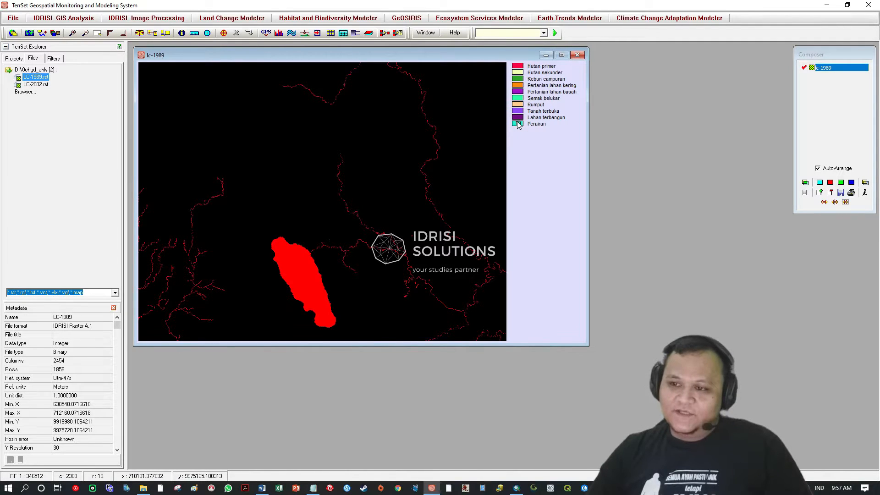
{"action": "left_click", "coordinate": [521, 126]}
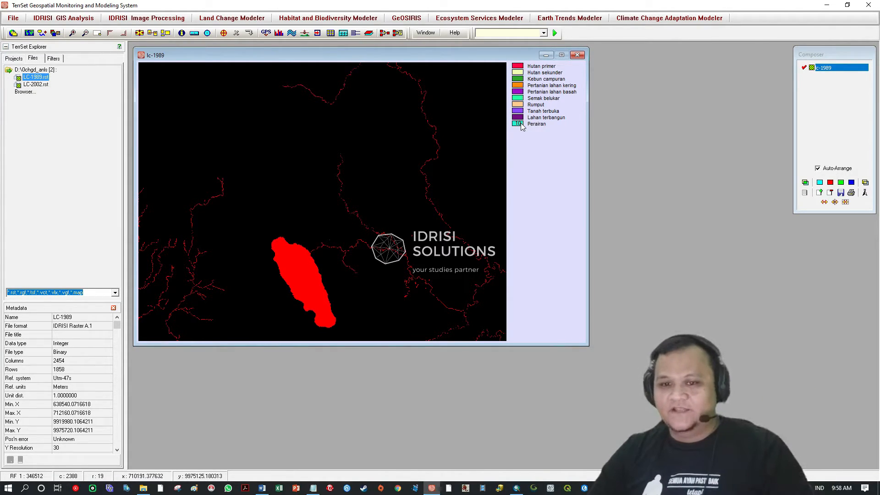
{"action": "left_click", "coordinate": [518, 119]}
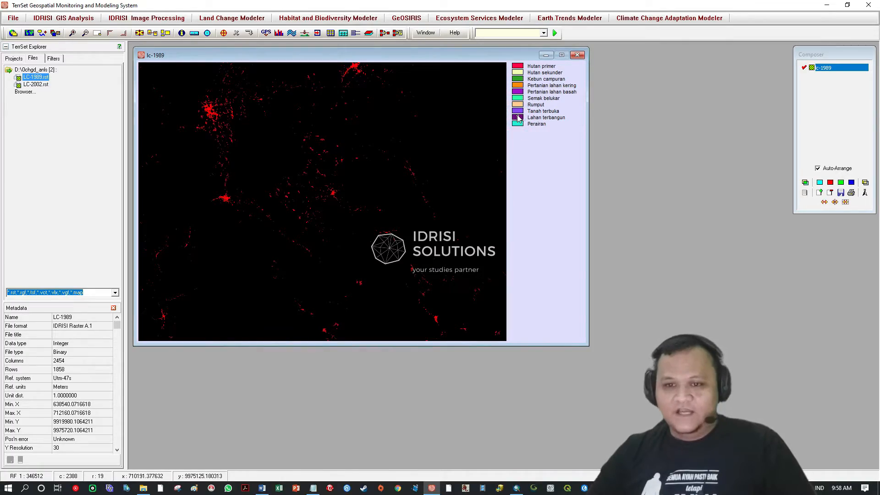
{"action": "left_click", "coordinate": [519, 112]}
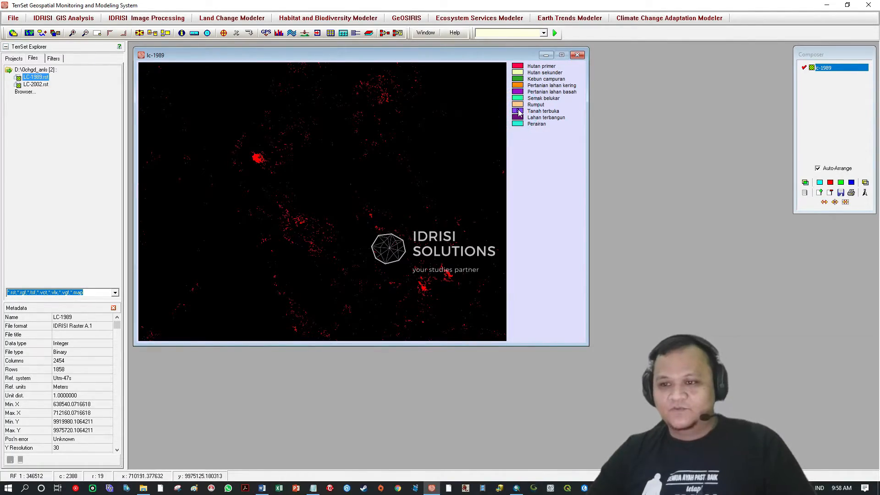
{"action": "left_click", "coordinate": [519, 105]}
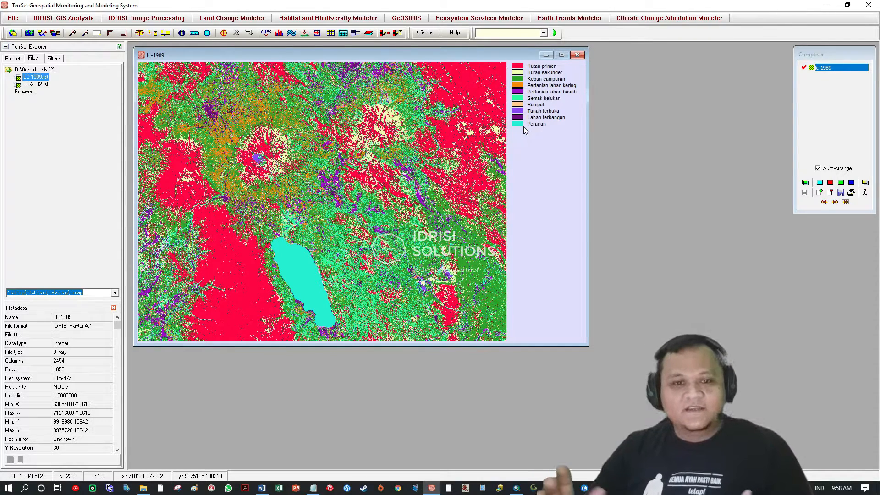
Step: Display the LC-2002 map to check its legend against LC-1989, and close its window
{"action": "double_click", "coordinate": [33, 85]}
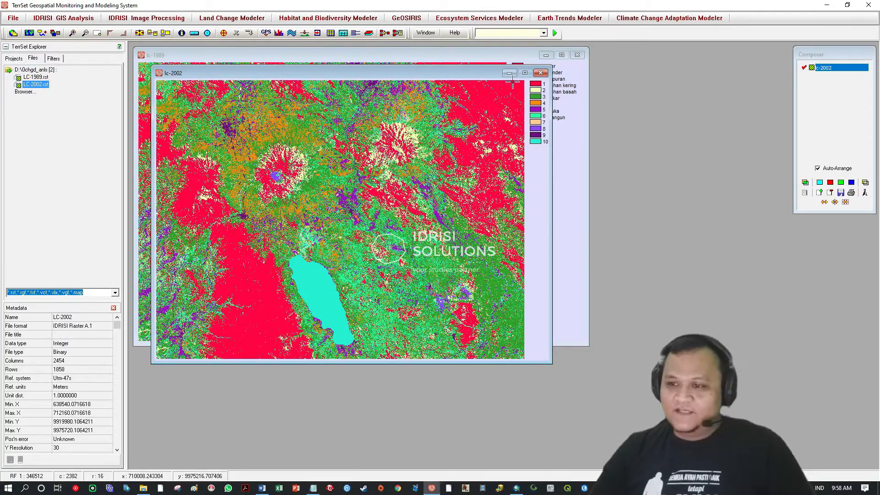
{"action": "left_click_drag", "start_coordinate": [484, 76], "coordinate": [495, 133]}
{"action": "left_click", "coordinate": [551, 131]}
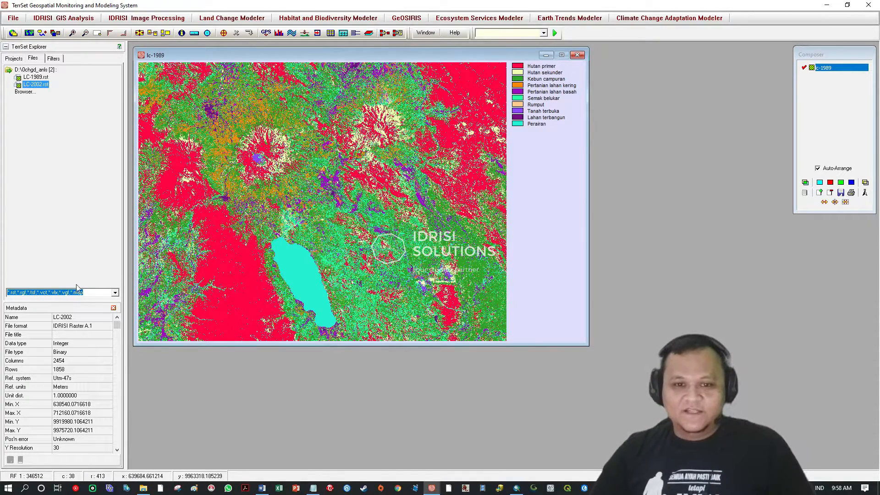
Step: Fill the LC-2002 metadata categories by copying them from the LC-1989 raster in D:\0chgd_anls
{"action": "left_click_drag", "start_coordinate": [118, 324], "coordinate": [118, 446]}
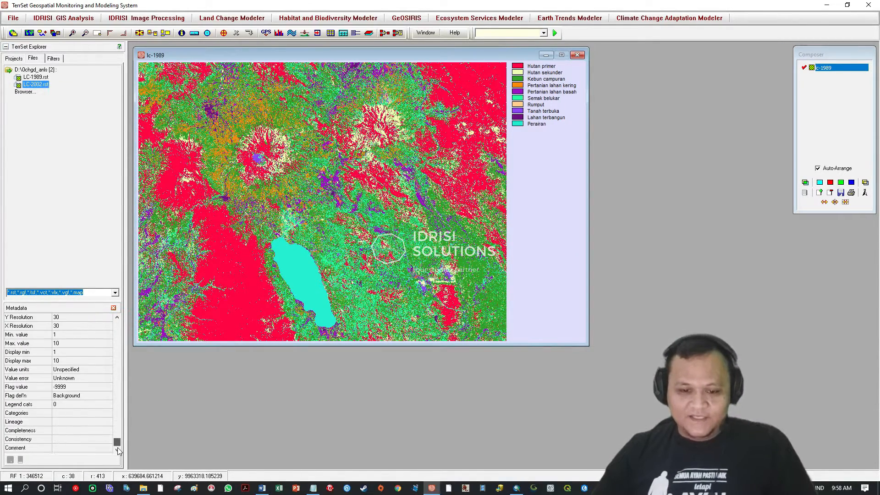
{"action": "left_click", "coordinate": [62, 413]}
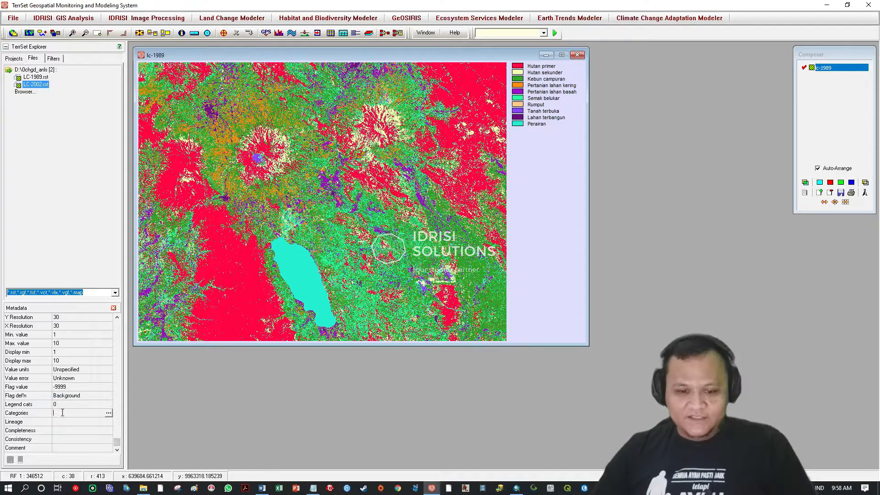
{"action": "left_click", "coordinate": [109, 413]}
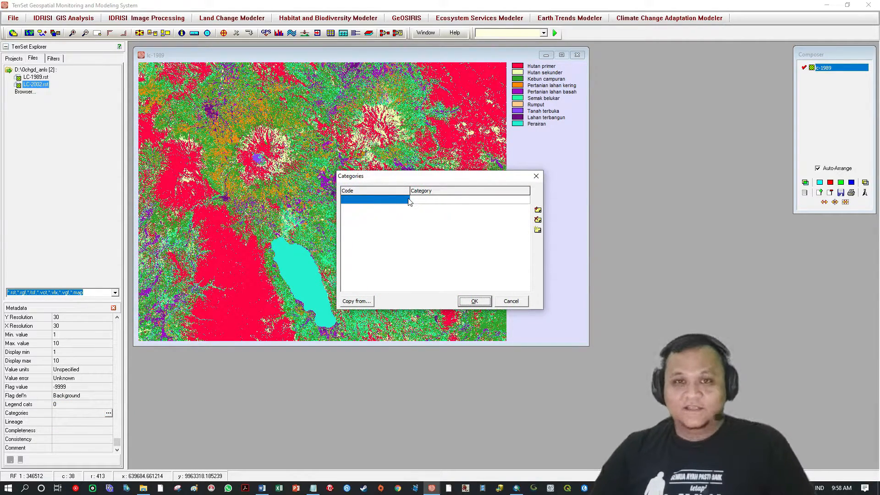
{"action": "left_click", "coordinate": [363, 301]}
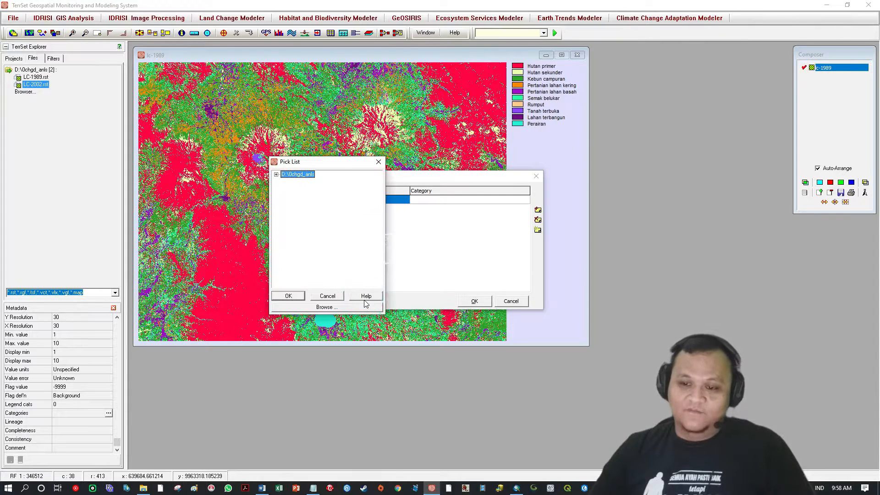
{"action": "left_click", "coordinate": [276, 174]}
{"action": "left_click", "coordinate": [297, 182]}
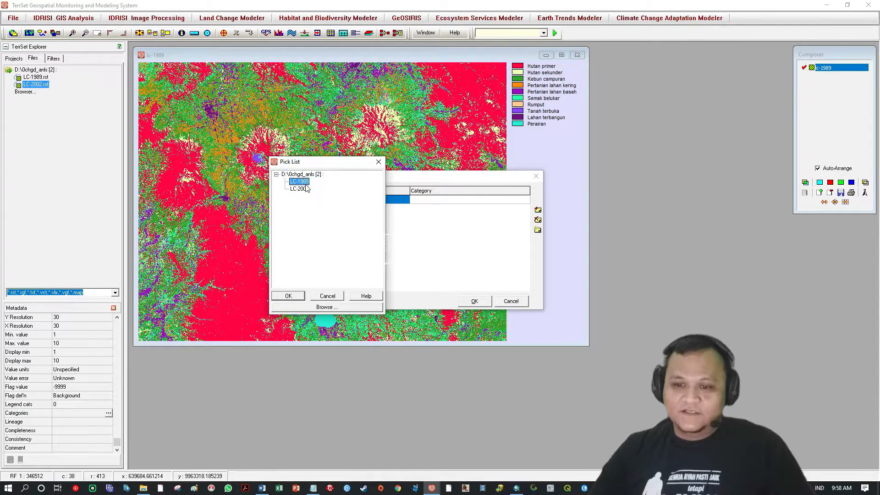
{"action": "left_click", "coordinate": [293, 298]}
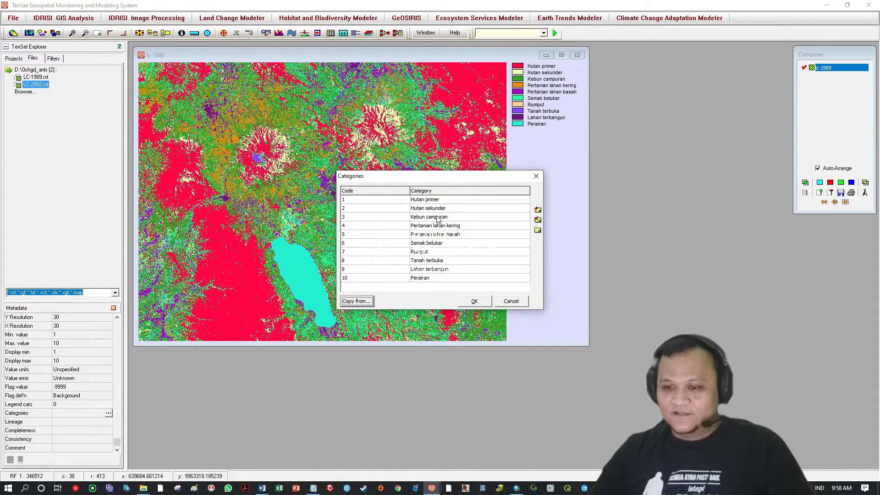
{"action": "left_click", "coordinate": [475, 301]}
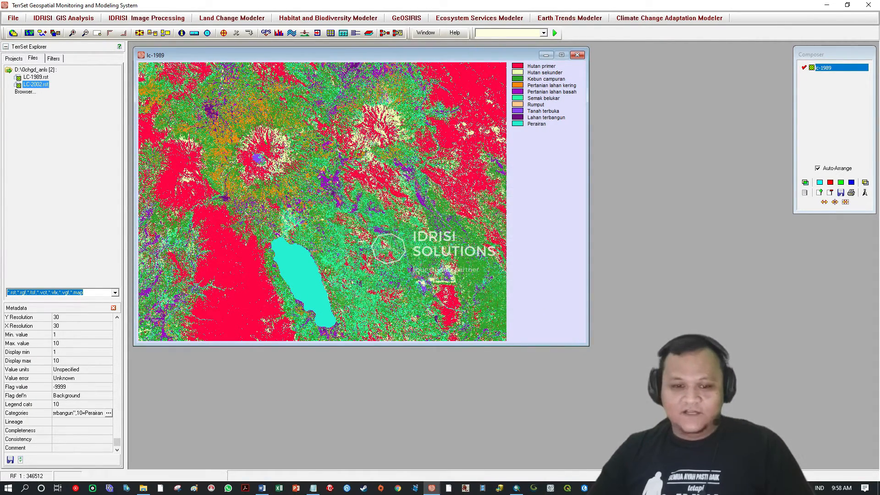
Step: Save the modified LC-2002 metadata and display the LC-2002 map beside LC-1989 to compare their legends
{"action": "left_click", "coordinate": [10, 460]}
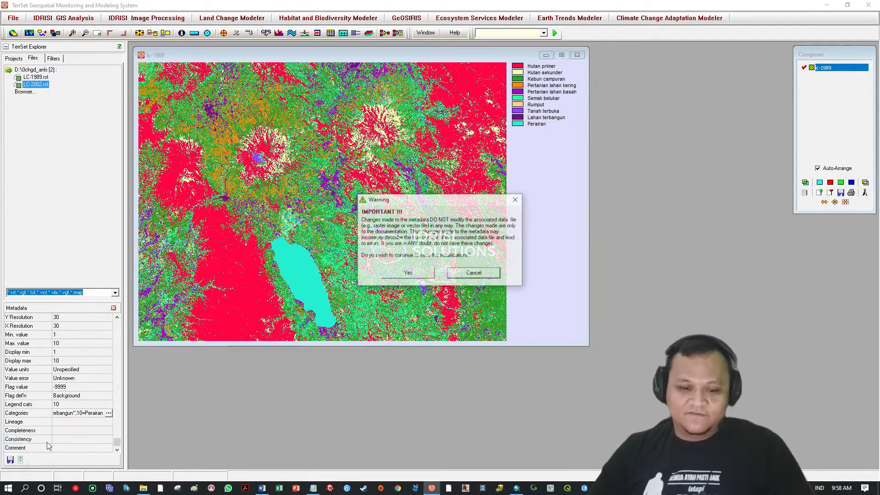
{"action": "left_click", "coordinate": [388, 273]}
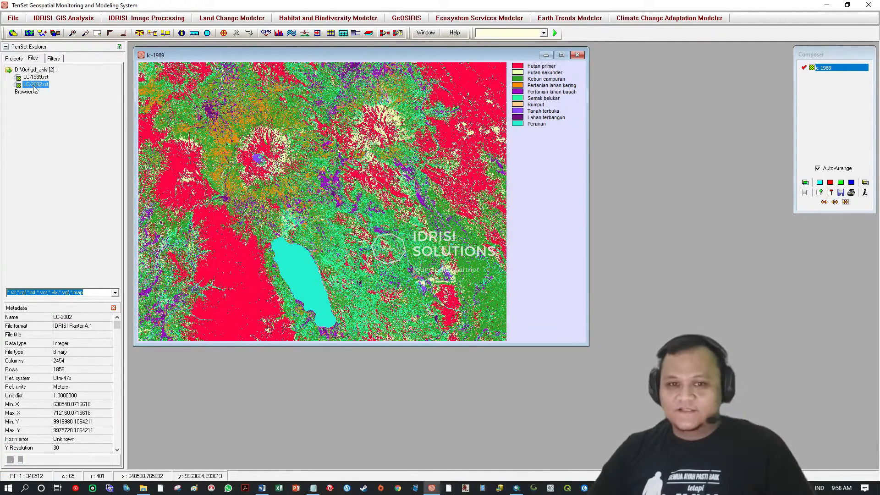
{"action": "double_click", "coordinate": [36, 84]}
{"action": "left_click_drag", "start_coordinate": [422, 78], "coordinate": [511, 157]}
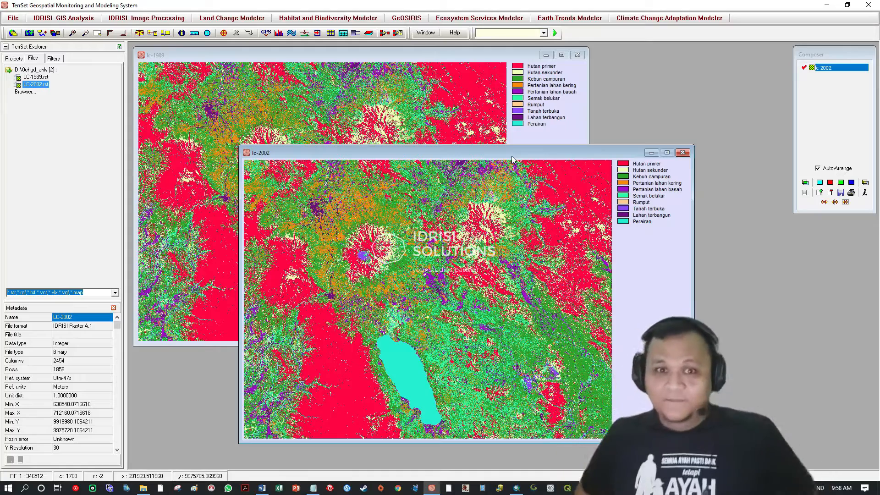
Step: Clear both map windows and the explorer pane from the workspace, and open the Land Change Modeler
{"action": "left_click", "coordinate": [682, 153]}
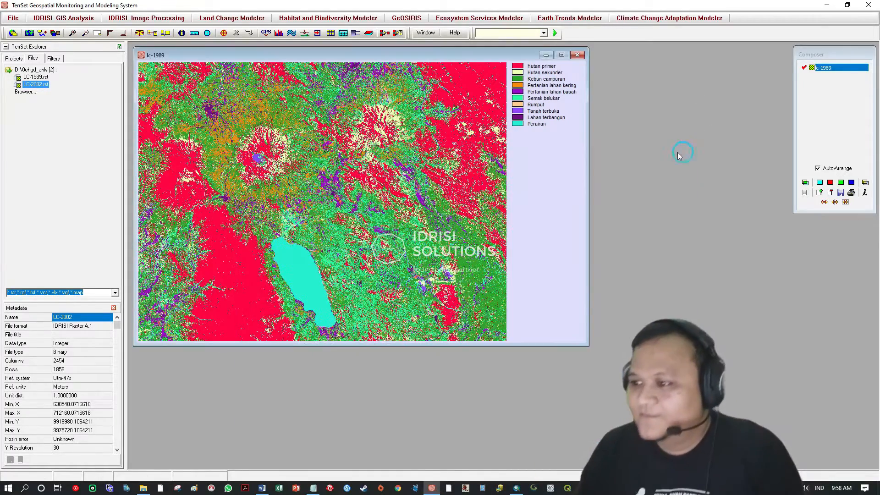
{"action": "left_click", "coordinate": [577, 55]}
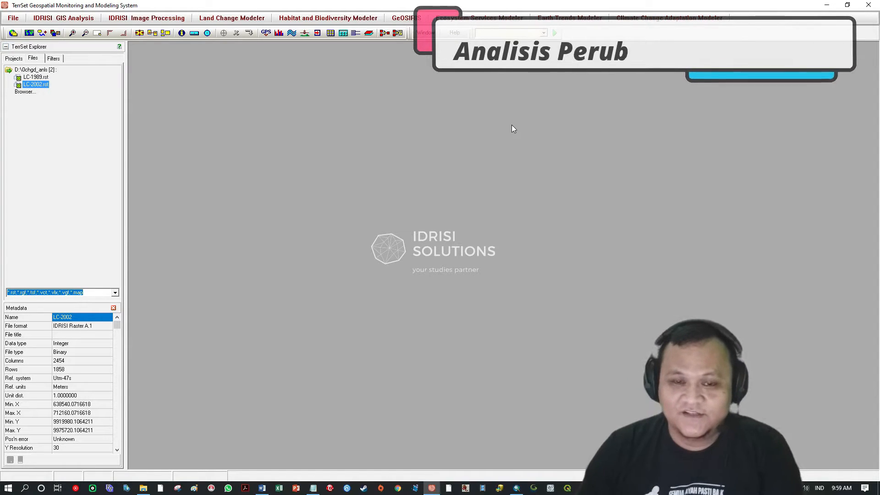
{"action": "left_click", "coordinate": [6, 47]}
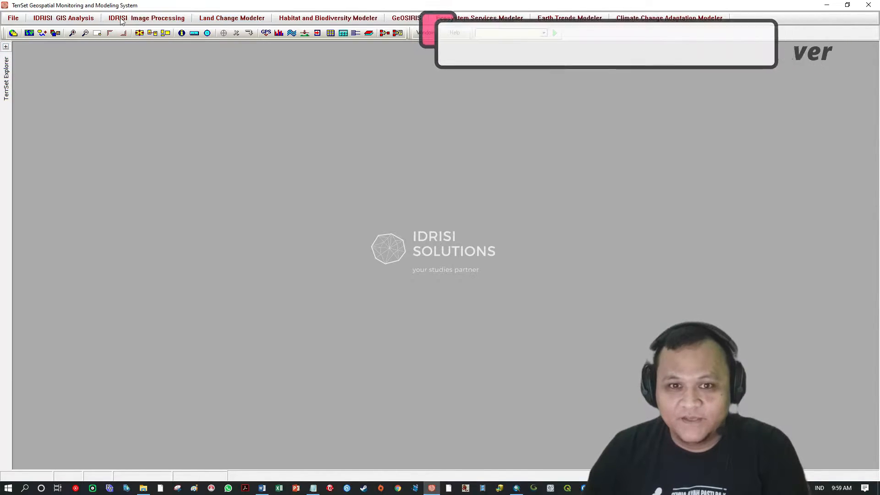
{"action": "left_click", "coordinate": [264, 19]}
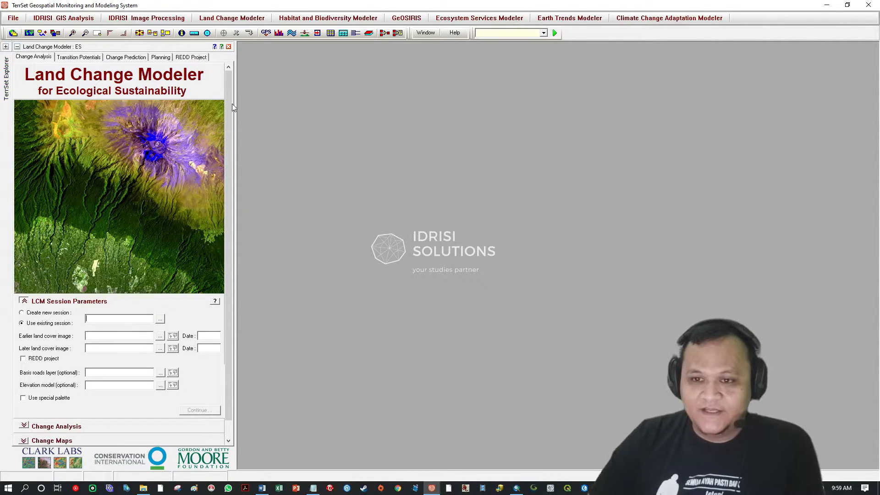
{"action": "scroll", "coordinate": [157, 111], "scroll_direction": "down", "scroll_amount": 1}
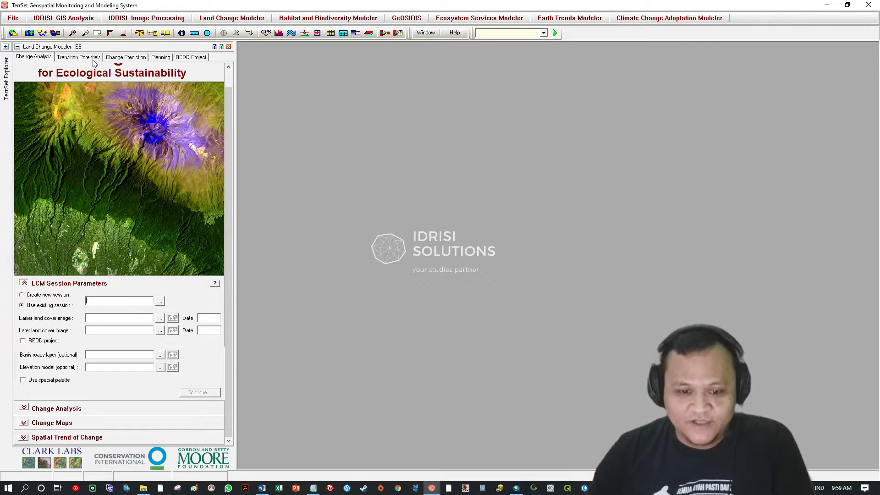
{"action": "scroll", "coordinate": [228, 81], "scroll_direction": "up", "scroll_amount": 1}
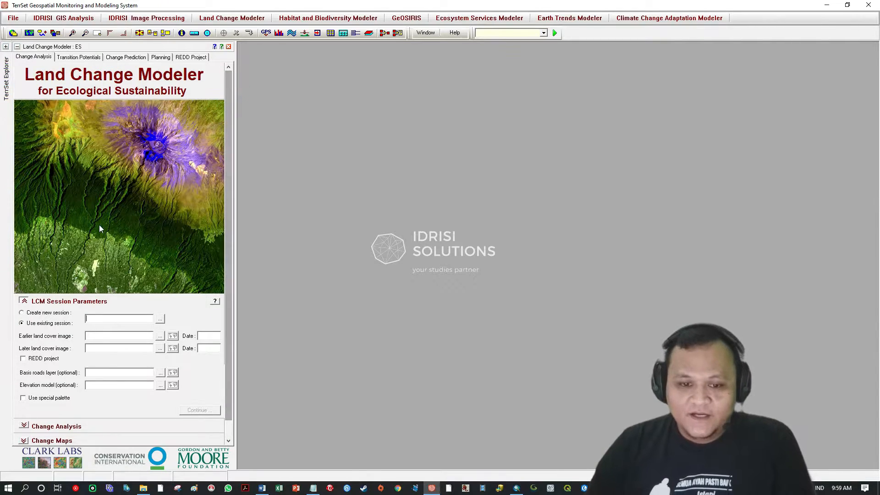
Step: Choose to create a new LCM session and name it perubahan1989-2002
{"action": "left_click", "coordinate": [55, 313]}
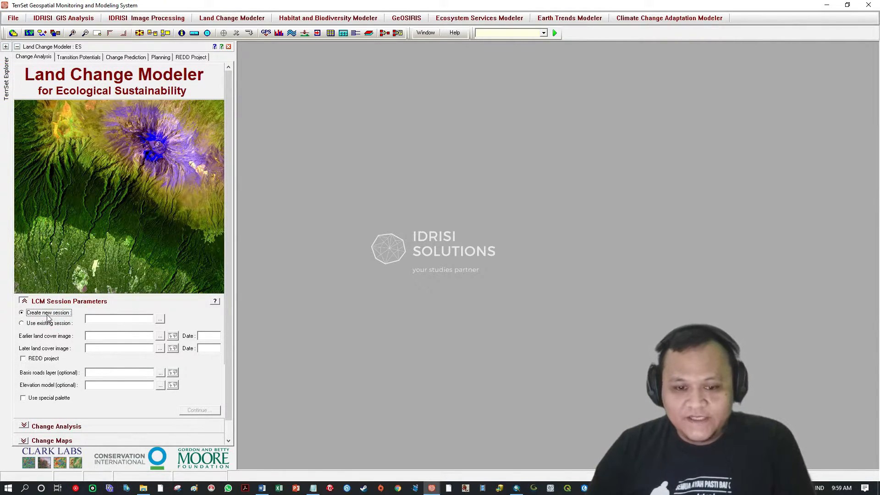
{"action": "left_click", "coordinate": [89, 318]}
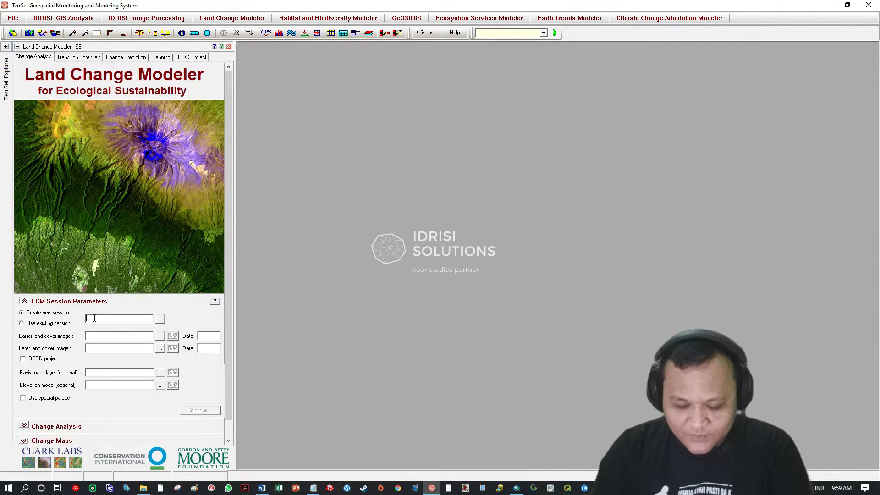
{"action": "type", "text": "pe"}
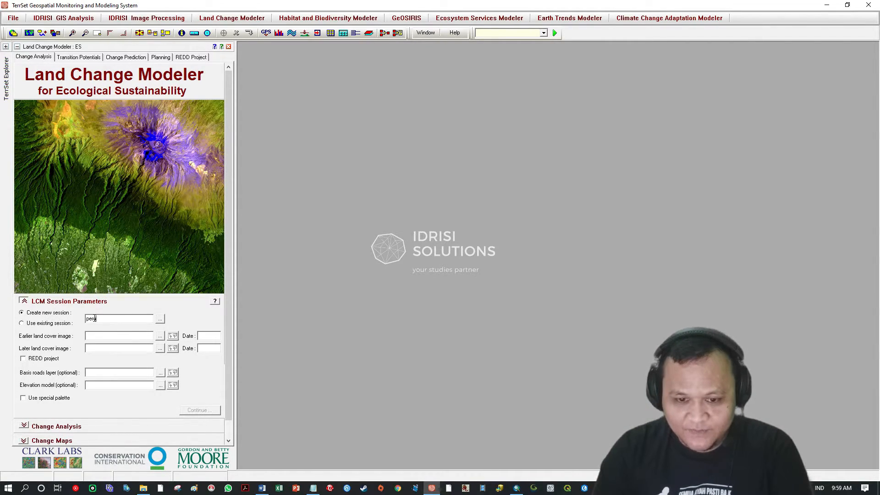
{"action": "type", "text": "rubahan89-02"}
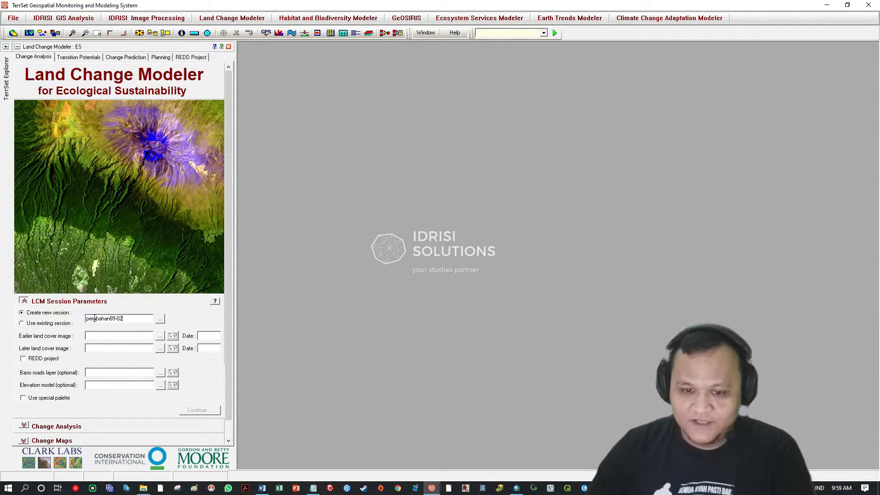
{"action": "left_click", "coordinate": [110, 318]}
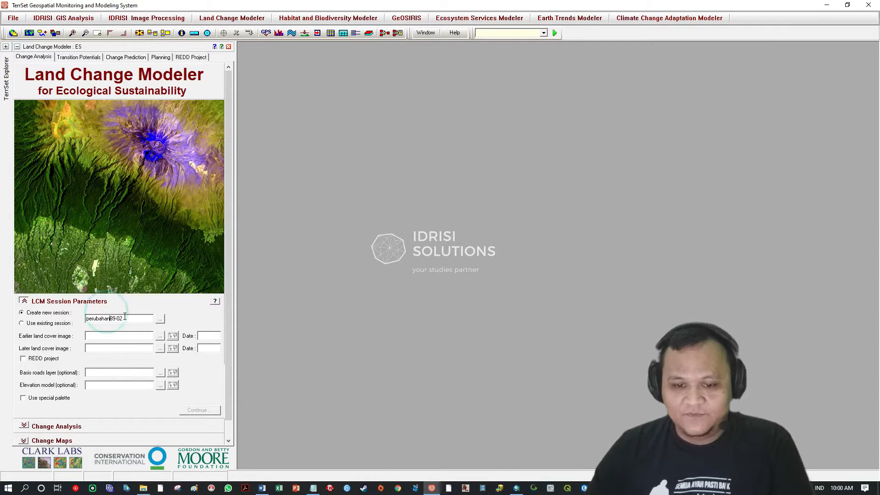
{"action": "type", "text": "19"}
{"action": "left_click", "coordinate": [122, 319]}
{"action": "type", "text": "20"}
Step: Assign LC-1989 as the earlier and LC-2002 as the later land cover image, and continue to the change analysis
{"action": "left_click", "coordinate": [108, 336]}
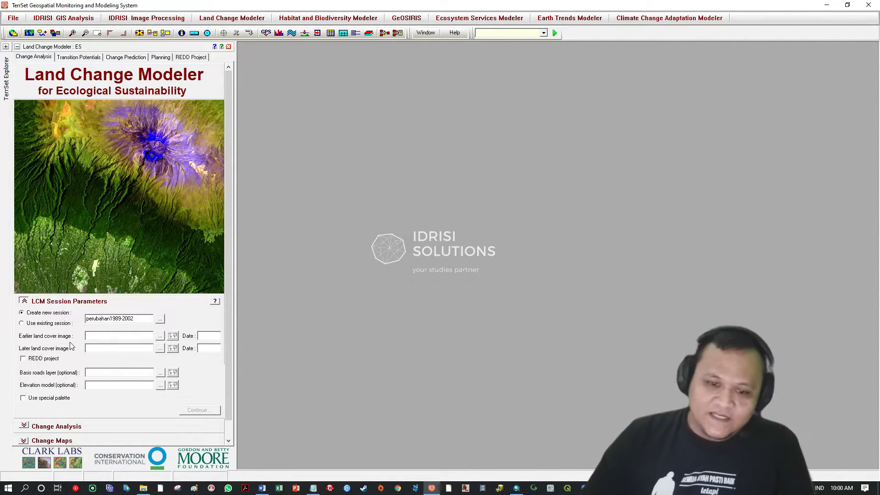
{"action": "left_click", "coordinate": [160, 336]}
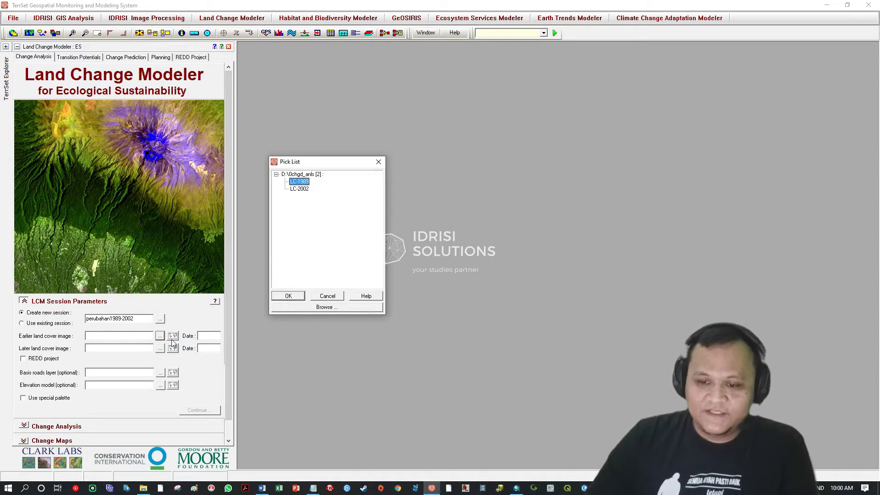
{"action": "left_click", "coordinate": [298, 296]}
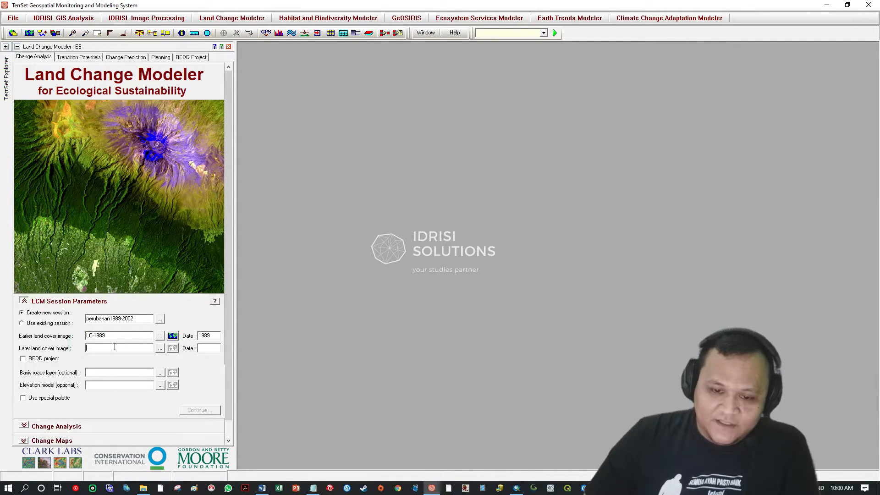
{"action": "left_click", "coordinate": [160, 348]}
{"action": "left_click", "coordinate": [299, 188]}
{"action": "left_click", "coordinate": [289, 295]}
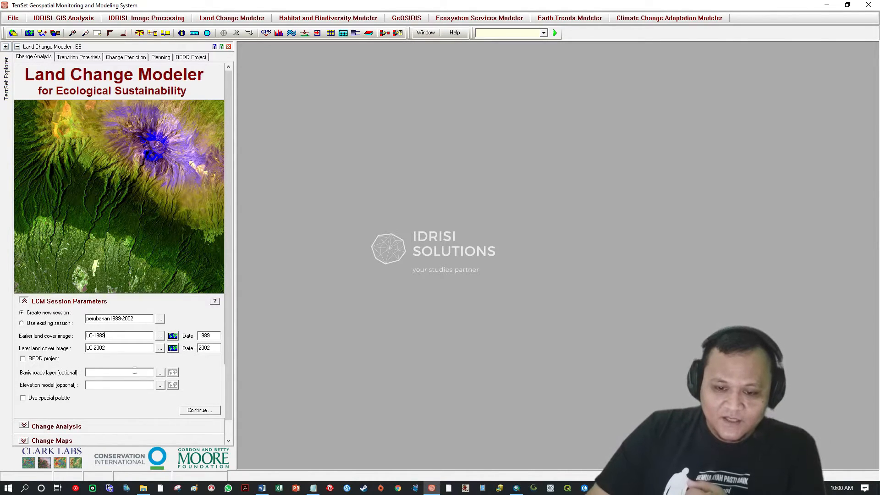
{"action": "scroll", "coordinate": [228, 355], "scroll_direction": "down", "scroll_amount": 1}
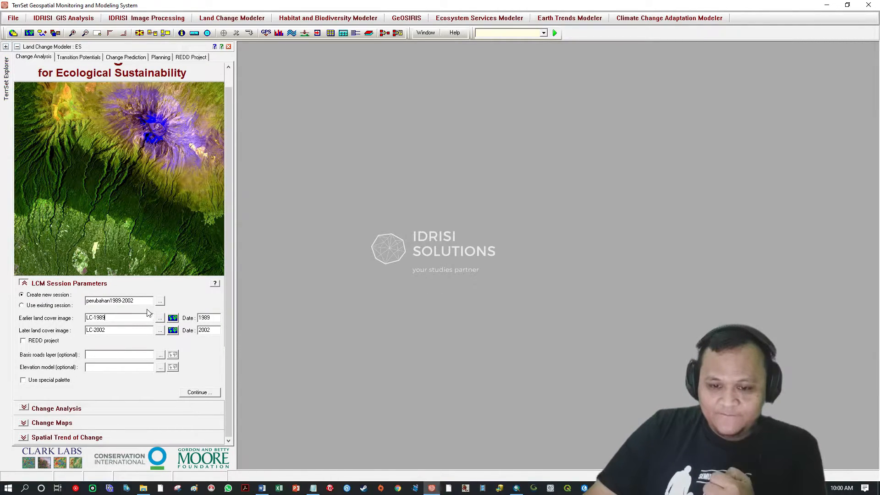
{"action": "left_click", "coordinate": [192, 393]}
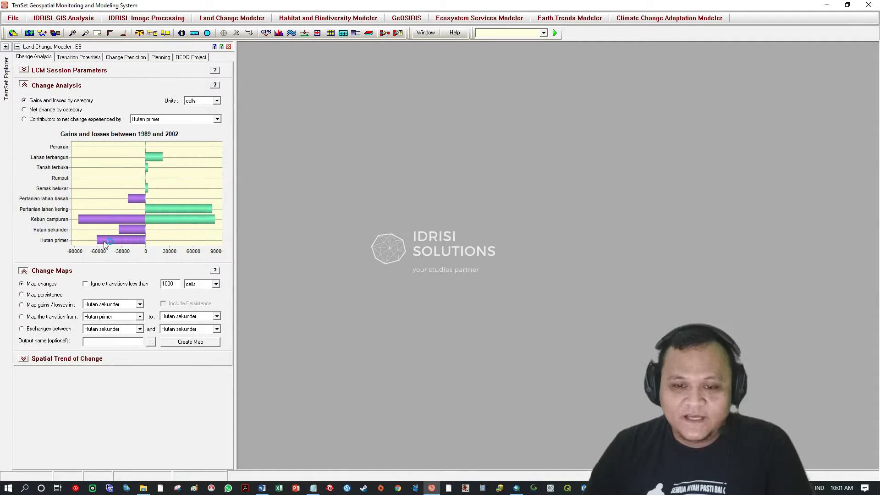
Step: Set the units of the gains and losses chart to hectares and examine the bars by category
{"action": "mouse_move", "coordinate": [110, 240]}
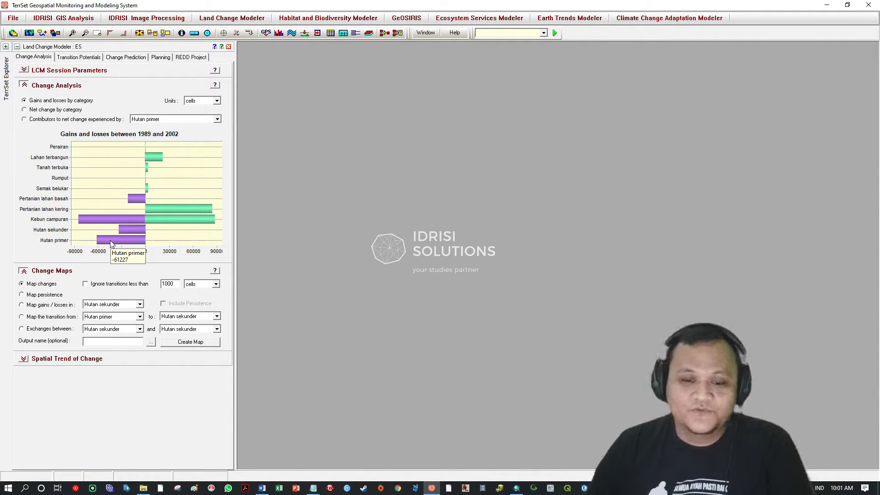
{"action": "left_click", "coordinate": [194, 103]}
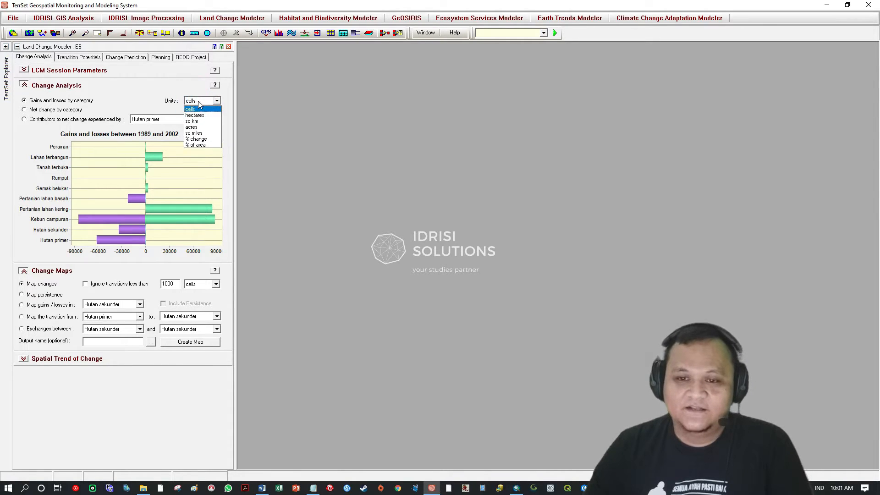
{"action": "left_click", "coordinate": [198, 101]}
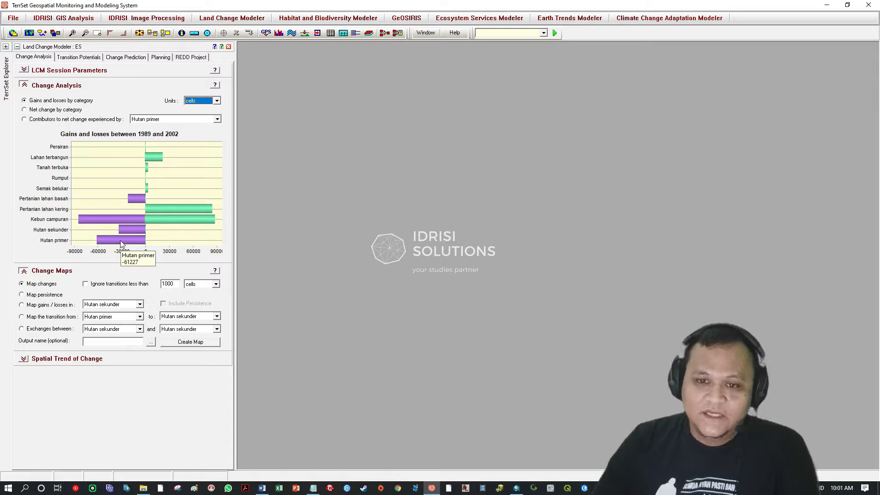
{"action": "left_click", "coordinate": [213, 101]}
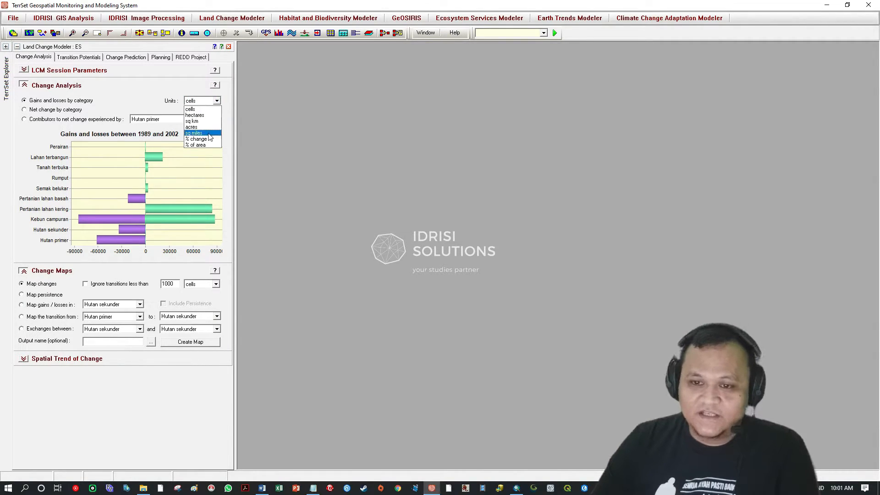
{"action": "left_click", "coordinate": [206, 115]}
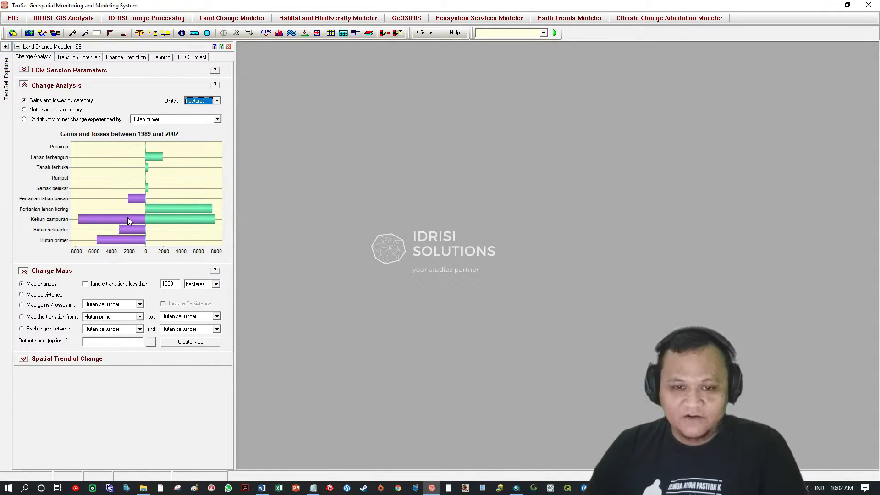
{"action": "mouse_move", "coordinate": [128, 221]}
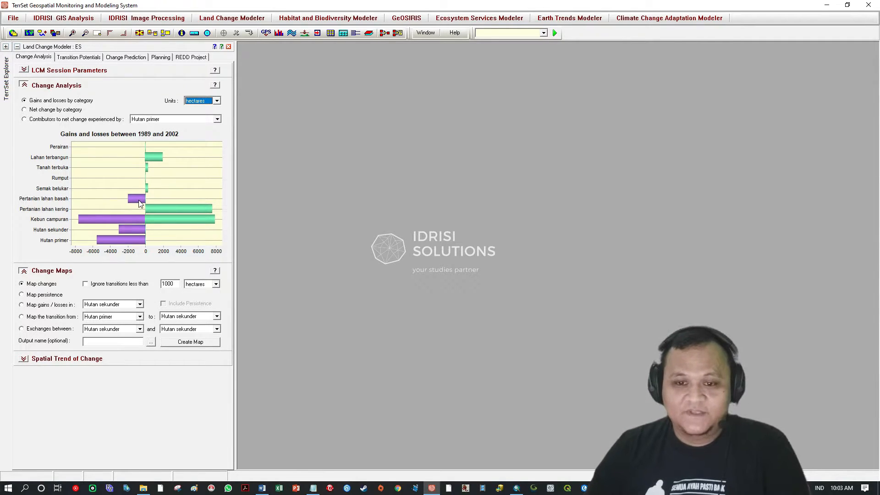
{"action": "mouse_move", "coordinate": [140, 204]}
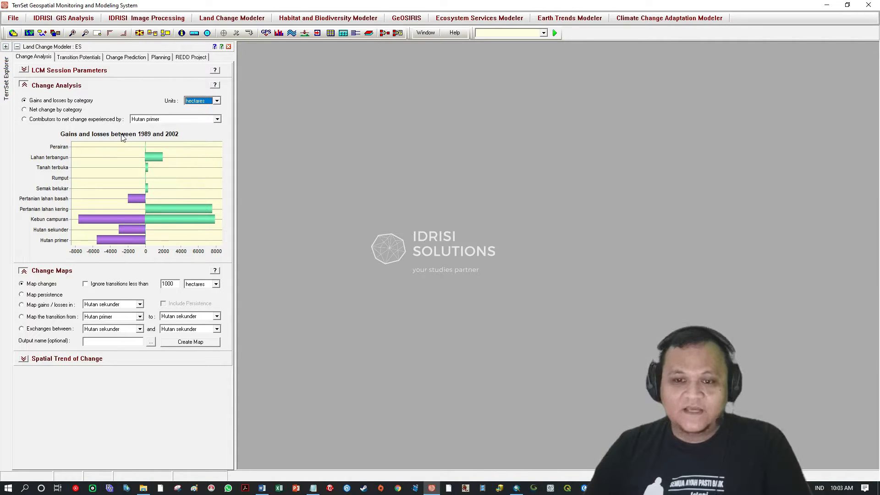
{"action": "right_click", "coordinate": [120, 158]}
{"action": "mouse_move", "coordinate": [166, 164]}
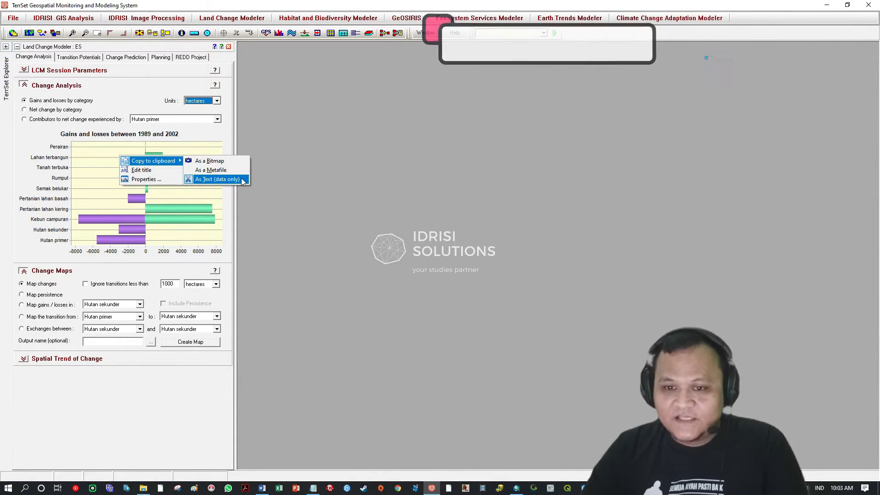
{"action": "left_click", "coordinate": [279, 488]}
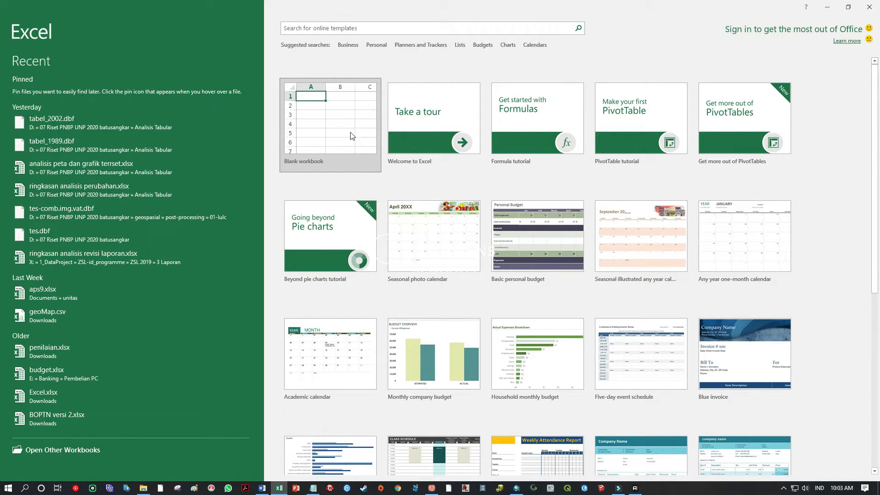
{"action": "left_click", "coordinate": [870, 7]}
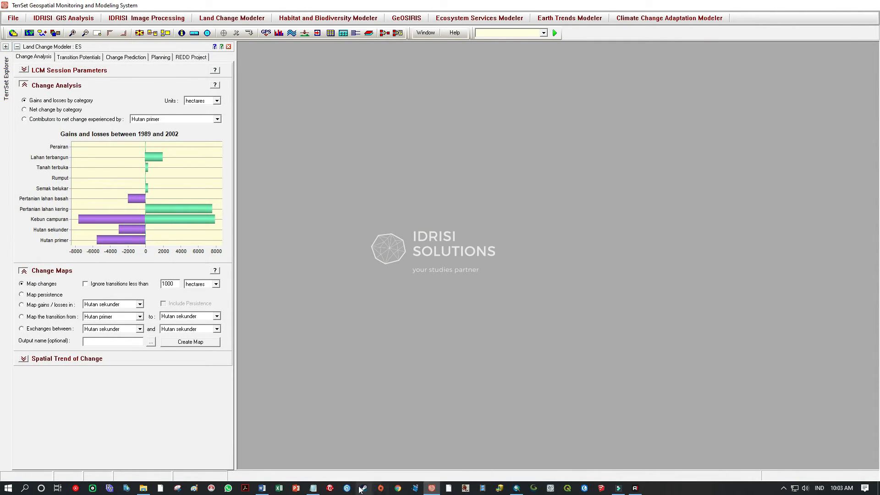
Step: Create a blank workbook in Excel and place its window beside the Land Change Modeler
{"action": "left_click", "coordinate": [280, 489]}
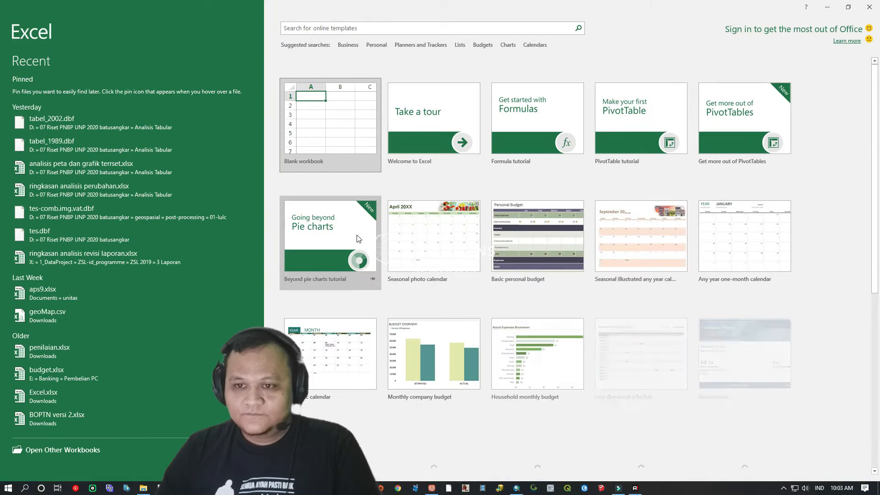
{"action": "left_click", "coordinate": [361, 142]}
{"action": "left_click_drag", "start_coordinate": [389, 7], "coordinate": [668, 20]}
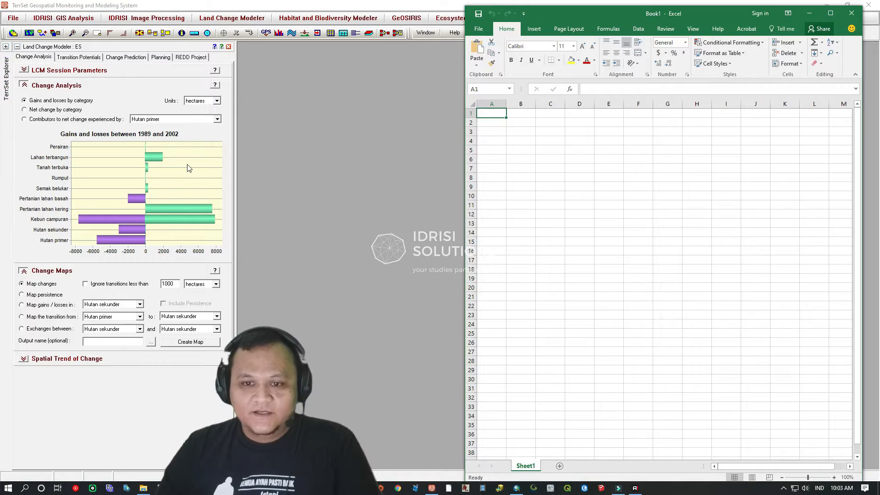
Step: Copy the gains and losses chart as a bitmap from TerrSet, paste it into the Excel sheet, and move it to start around column G
{"action": "right_click", "coordinate": [188, 168]}
{"action": "mouse_move", "coordinate": [215, 170]}
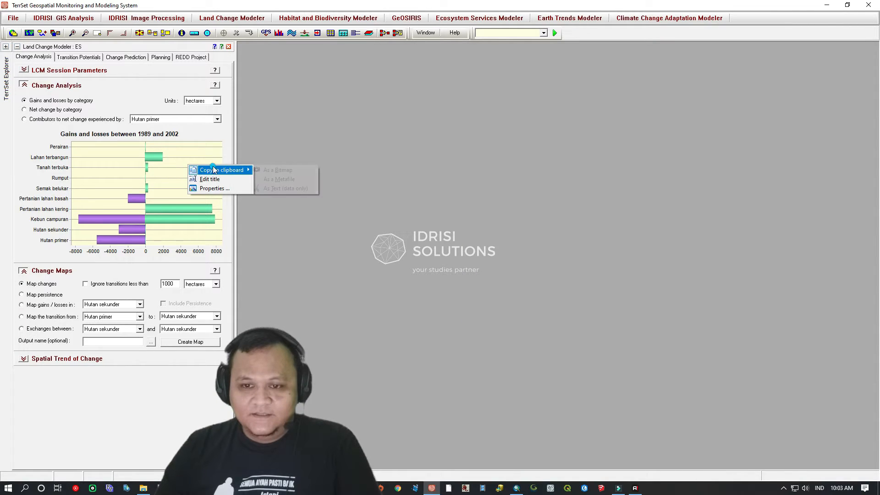
{"action": "left_click", "coordinate": [301, 172]}
{"action": "key", "text": "alt+Tab"}
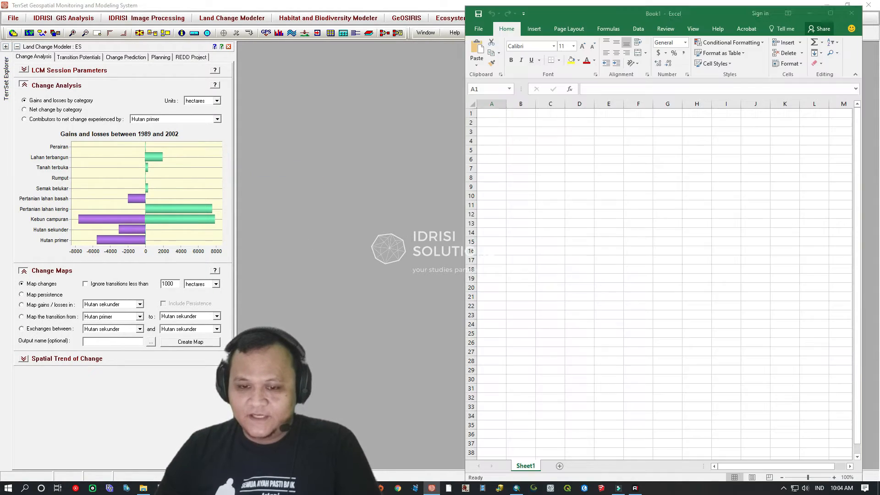
{"action": "key", "text": "ctrl+v"}
{"action": "left_click_drag", "start_coordinate": [553, 150], "coordinate": [748, 148]}
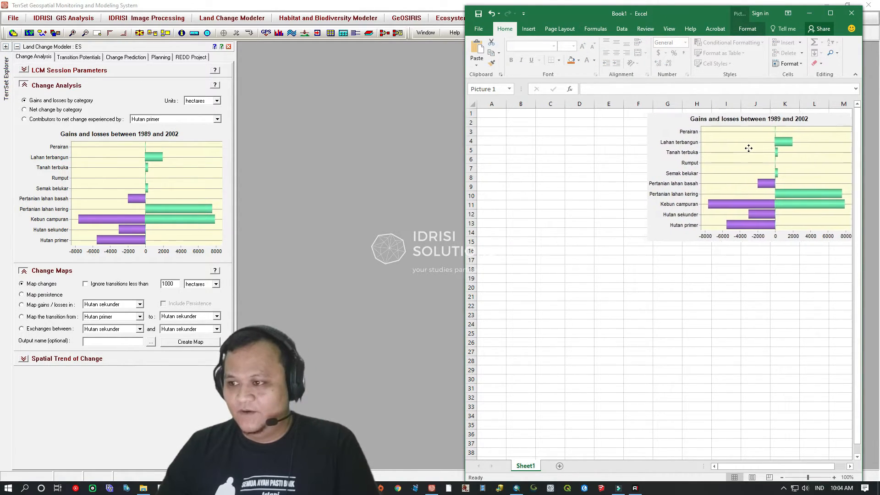
Step: Paste a second copy of TerrSet's gains and losses chart into the Excel sheet, directly below the first picture
{"action": "right_click", "coordinate": [169, 168]}
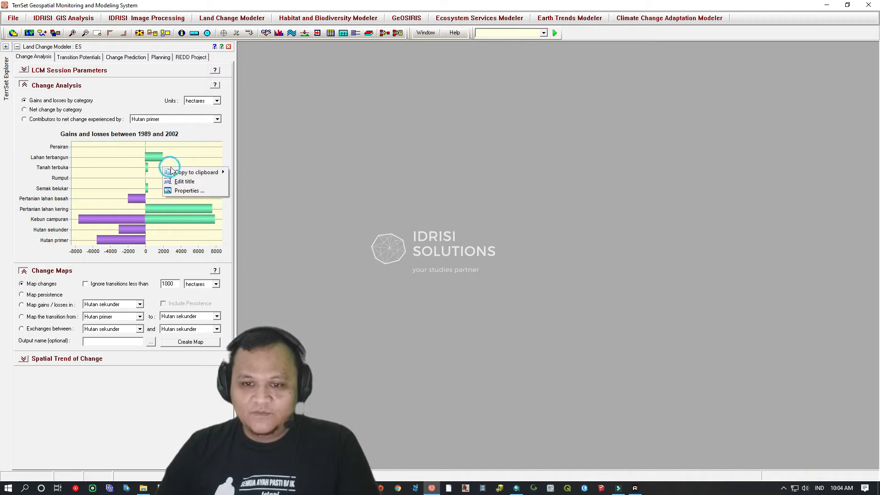
{"action": "mouse_move", "coordinate": [192, 173]}
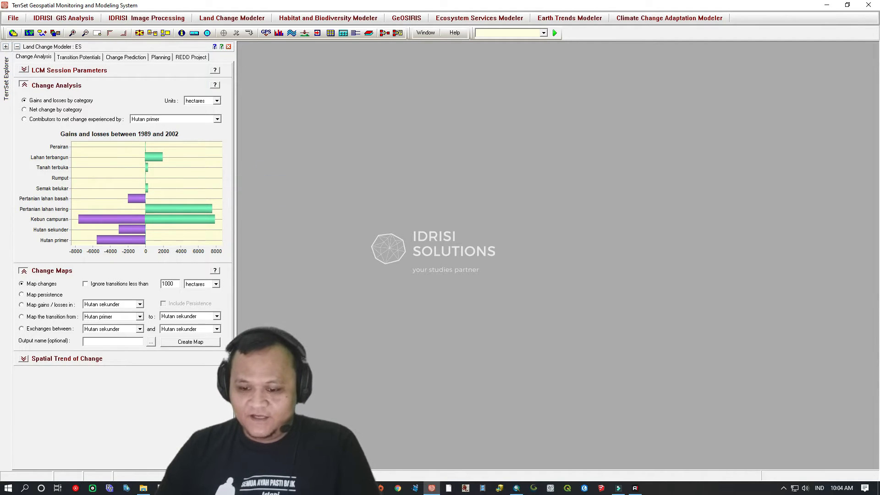
{"action": "left_click", "coordinate": [321, 489]}
{"action": "left_click", "coordinate": [601, 308]}
{"action": "key", "text": "ctrl+v"}
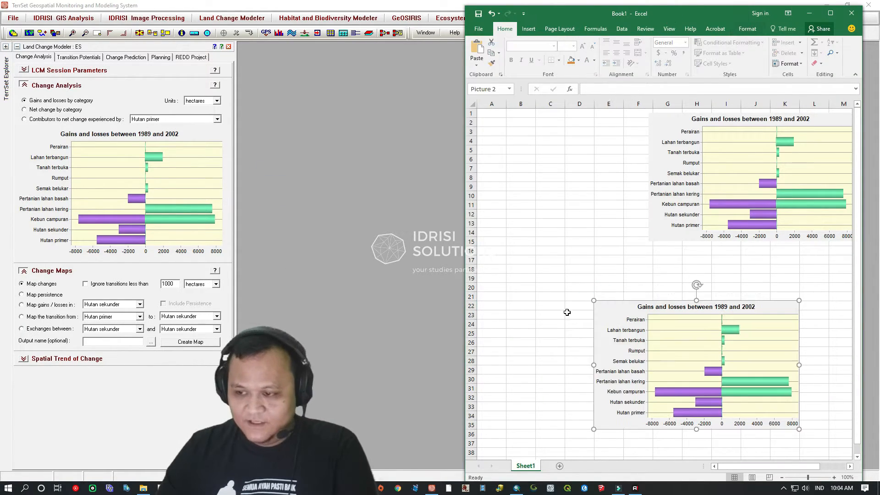
{"action": "left_click_drag", "start_coordinate": [670, 338], "coordinate": [727, 281]}
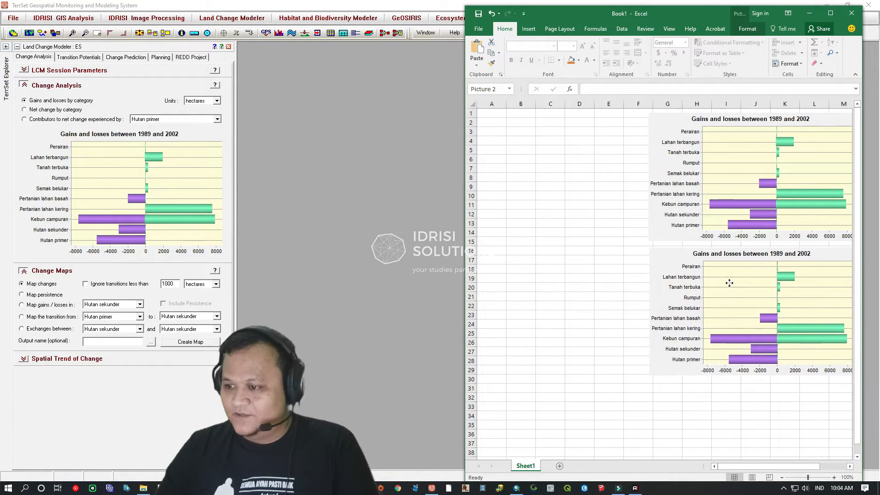
Step: Copy the gains and losses chart from TerrSet as text data, paste it into Excel from cell A6, and fit column A to its contents
{"action": "right_click", "coordinate": [170, 168]}
{"action": "mouse_move", "coordinate": [187, 172]}
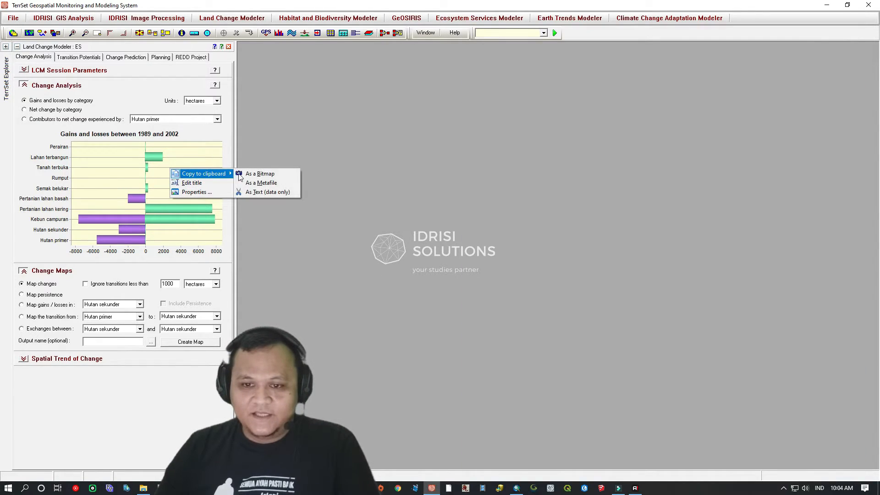
{"action": "left_click", "coordinate": [278, 191]}
{"action": "key", "text": "alt+Tab"}
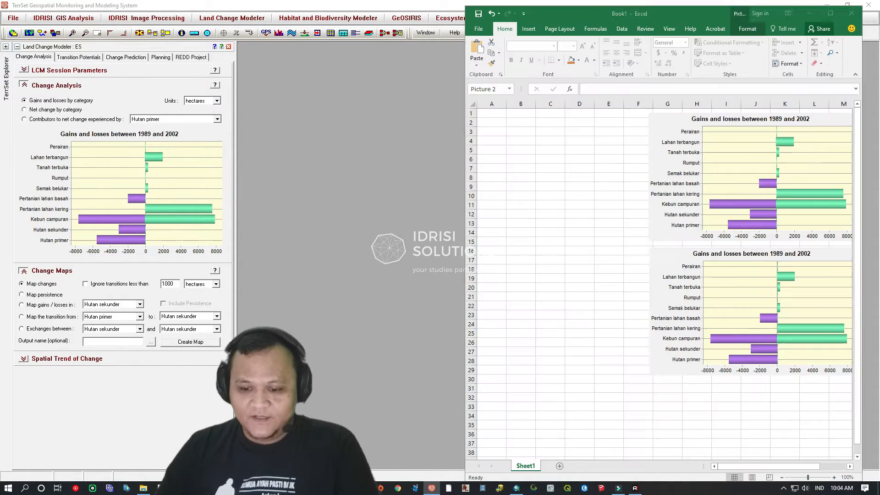
{"action": "right_click", "coordinate": [505, 157]}
{"action": "left_click", "coordinate": [525, 196]}
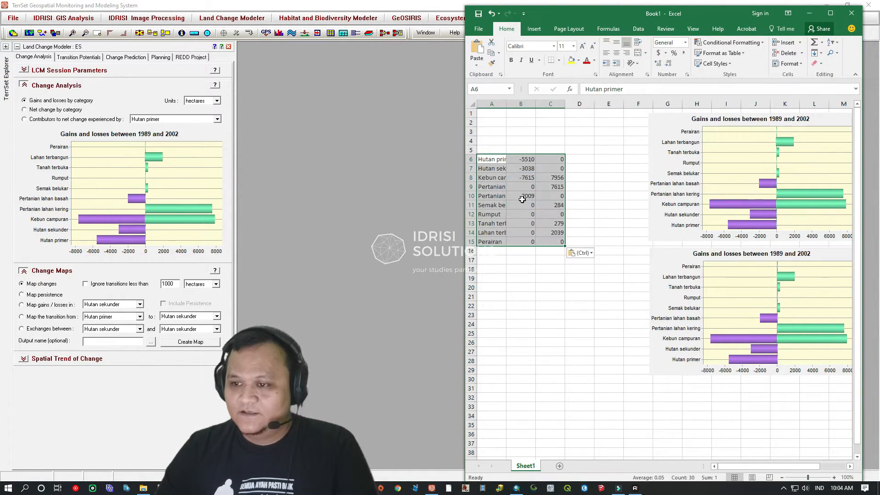
{"action": "double_click", "coordinate": [506, 104]}
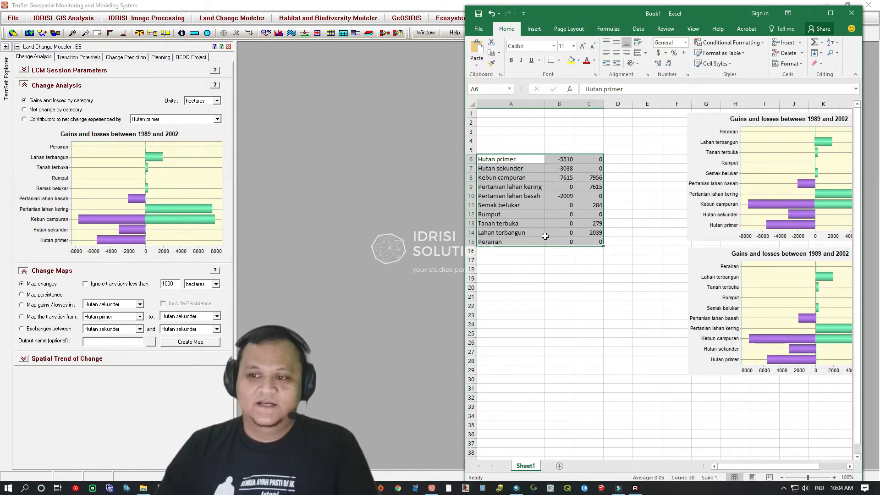
{"action": "left_click", "coordinate": [510, 149]}
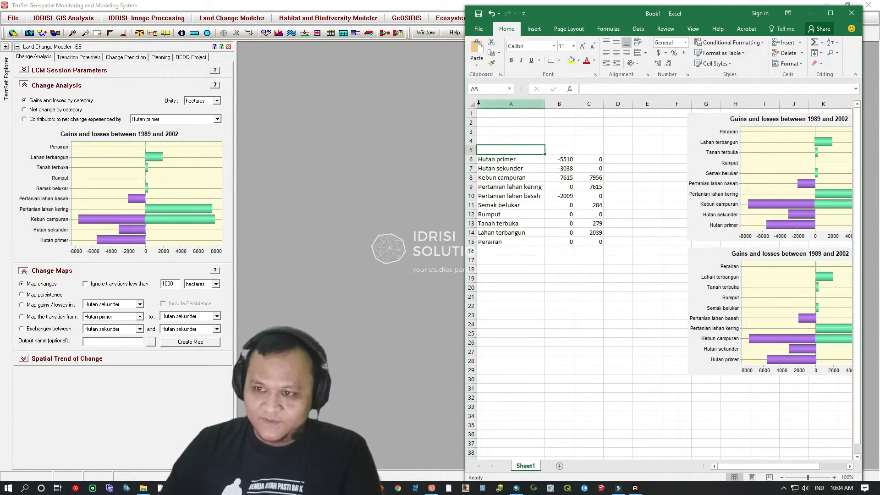
Step: Turn off the display of gridlines for the worksheet in the advanced Excel options
{"action": "left_click", "coordinate": [478, 28]}
{"action": "left_click", "coordinate": [486, 311]}
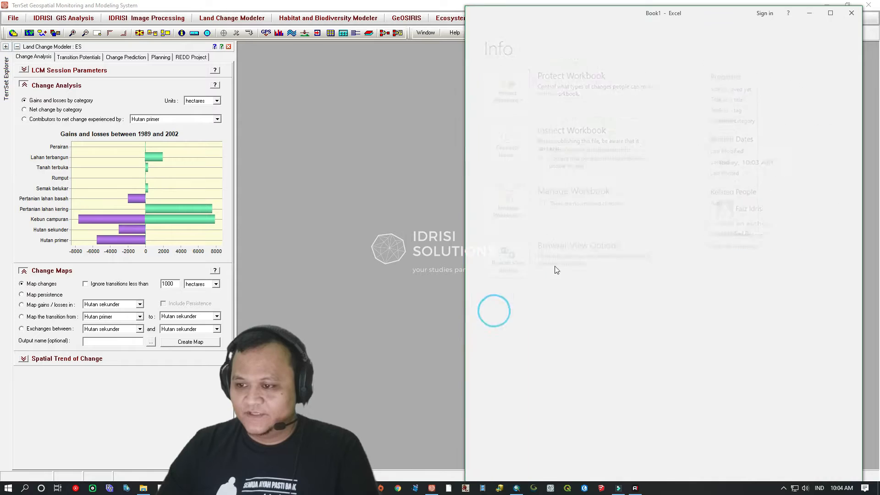
{"action": "left_click", "coordinate": [495, 185]}
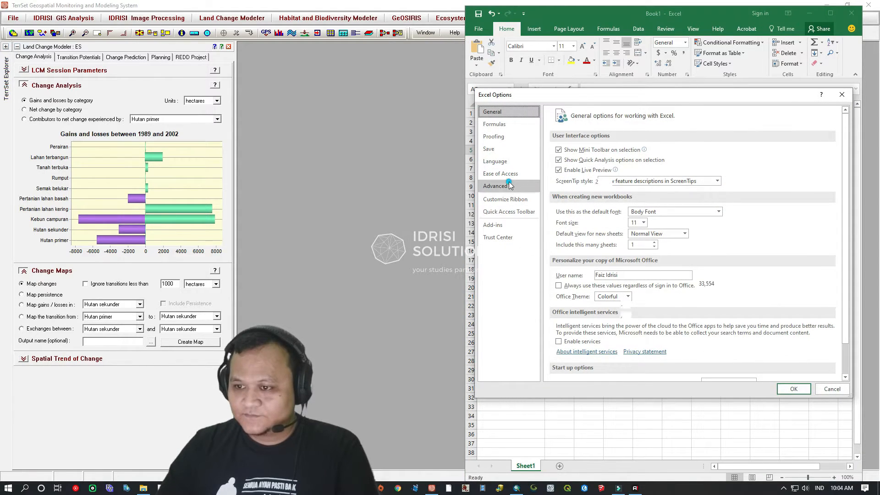
{"action": "scroll", "coordinate": [579, 321], "scroll_direction": "down", "scroll_amount": 15}
{"action": "scroll", "coordinate": [579, 327], "scroll_direction": "down", "scroll_amount": 7}
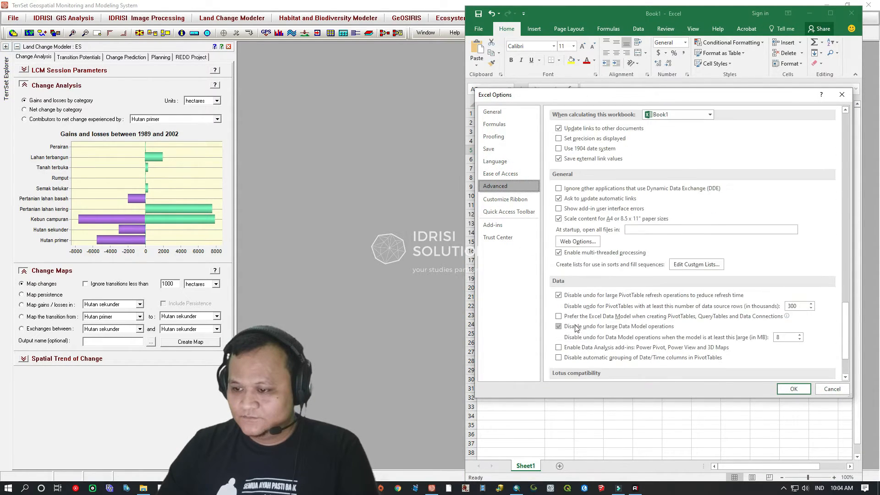
{"action": "scroll", "coordinate": [573, 245], "scroll_direction": "up", "scroll_amount": 4}
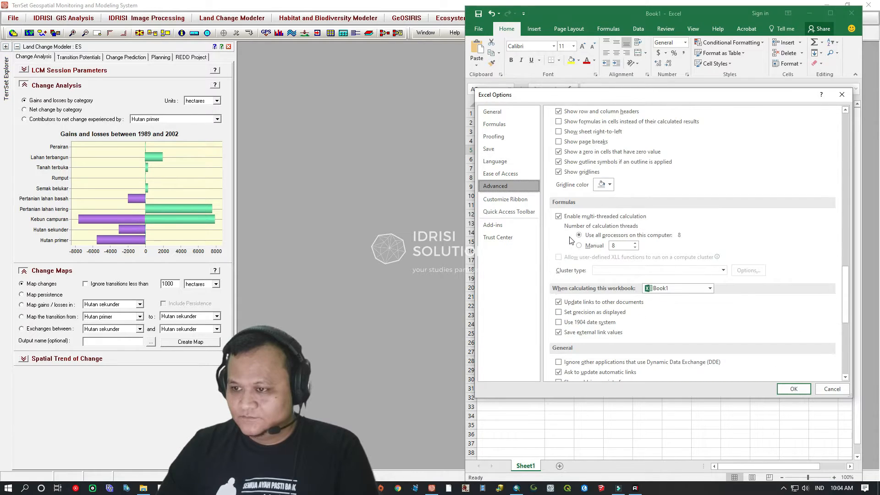
{"action": "left_click", "coordinate": [559, 172]}
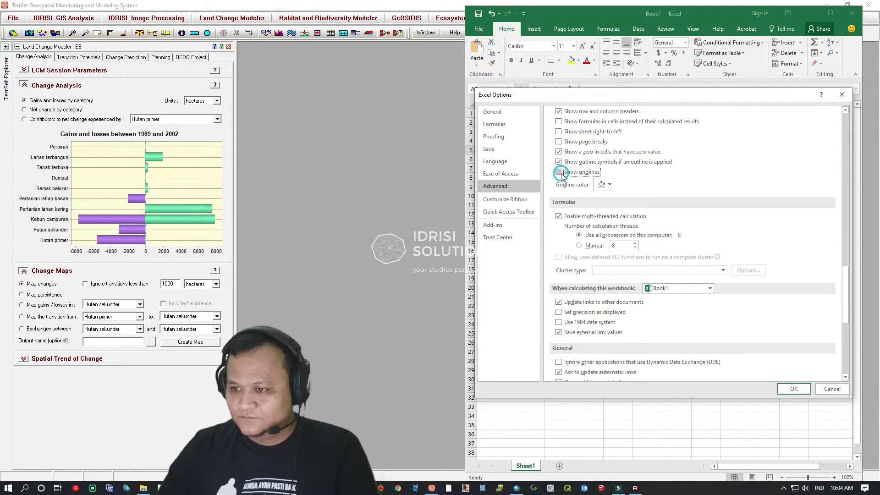
{"action": "left_click", "coordinate": [793, 389]}
Step: Apply all borders to the table range A5:C15
{"action": "left_click_drag", "start_coordinate": [481, 149], "coordinate": [592, 241]}
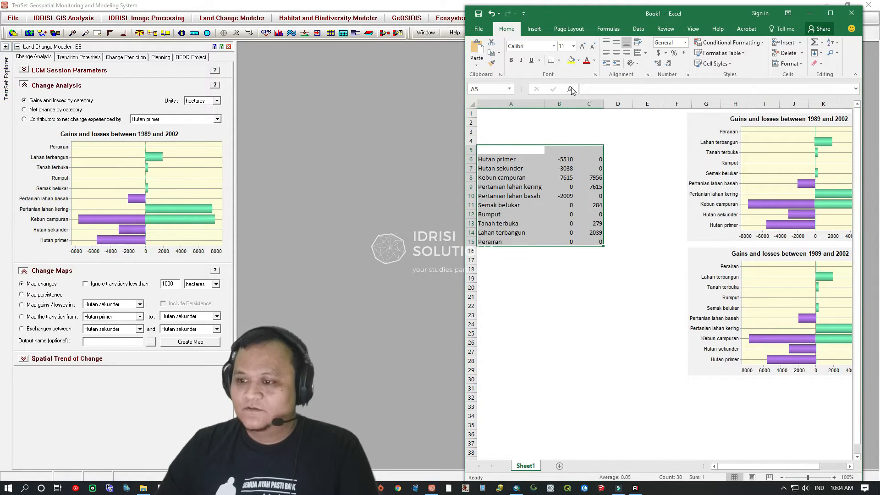
{"action": "left_click", "coordinate": [559, 63]}
{"action": "left_click", "coordinate": [564, 139]}
Step: Enter the column headings LC Classes, Losses and Gains in cells A5 to C5
{"action": "left_click", "coordinate": [532, 148]}
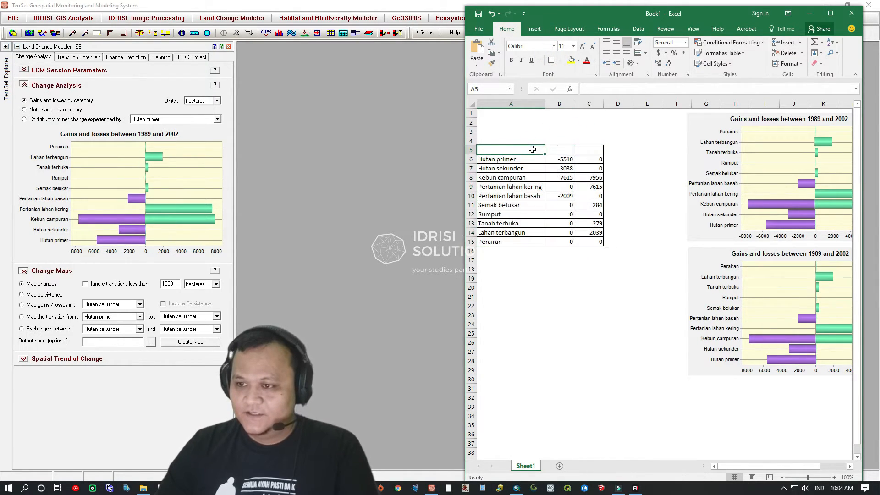
{"action": "type", "text": "LC"}
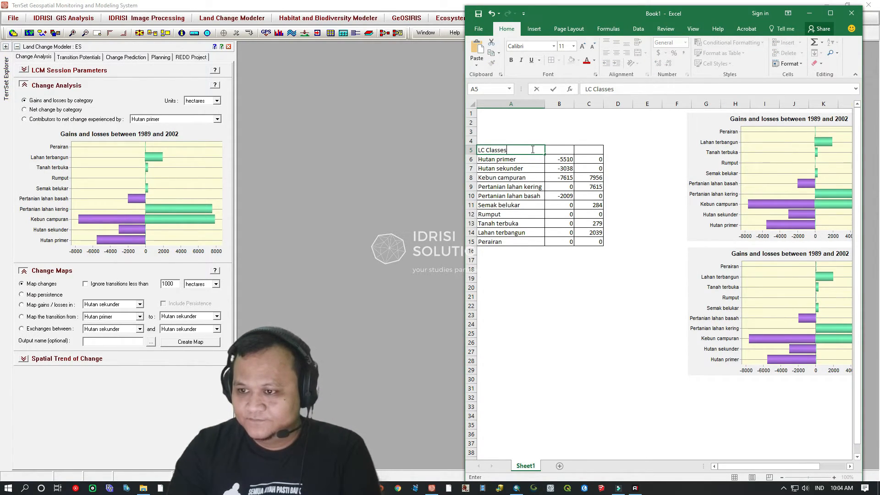
{"action": "type", "text": " Classes"}
{"action": "key", "text": "Tab"}
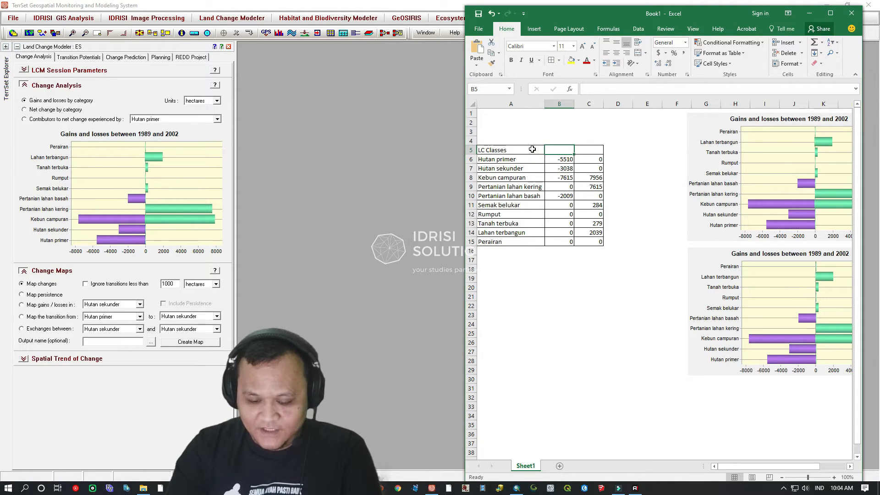
{"action": "type", "text": "Losses"}
{"action": "key", "text": "Tab"}
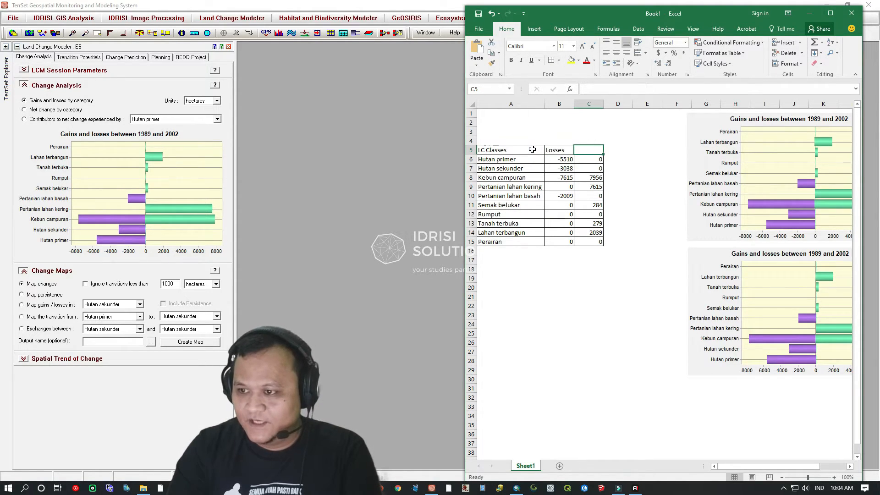
{"action": "type", "text": "Gains"}
{"action": "left_click_drag", "start_coordinate": [532, 149], "coordinate": [591, 160]}
{"action": "key", "text": "ctrl+b"}
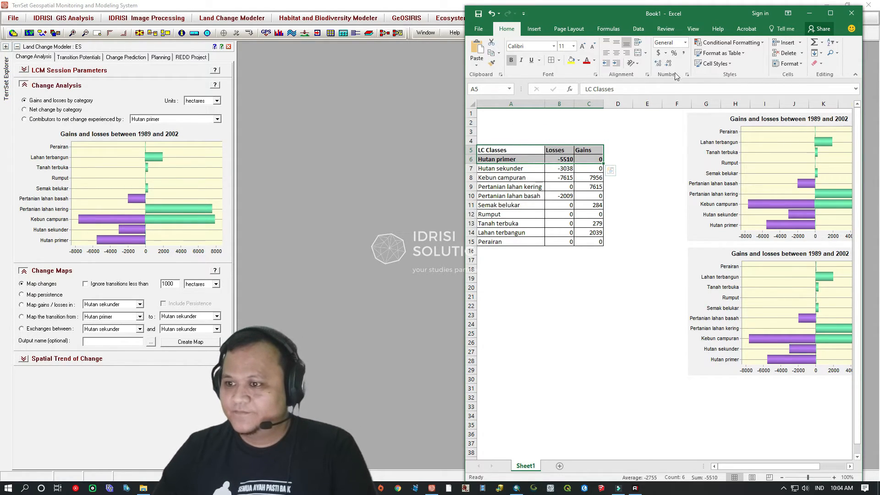
{"action": "key", "text": "ctrl+z"}
Step: Make the headings in A5:C5 bold and center them
{"action": "left_click", "coordinate": [539, 148]}
{"action": "left_click_drag", "start_coordinate": [539, 148], "coordinate": [594, 150]}
{"action": "left_click", "coordinate": [511, 60]}
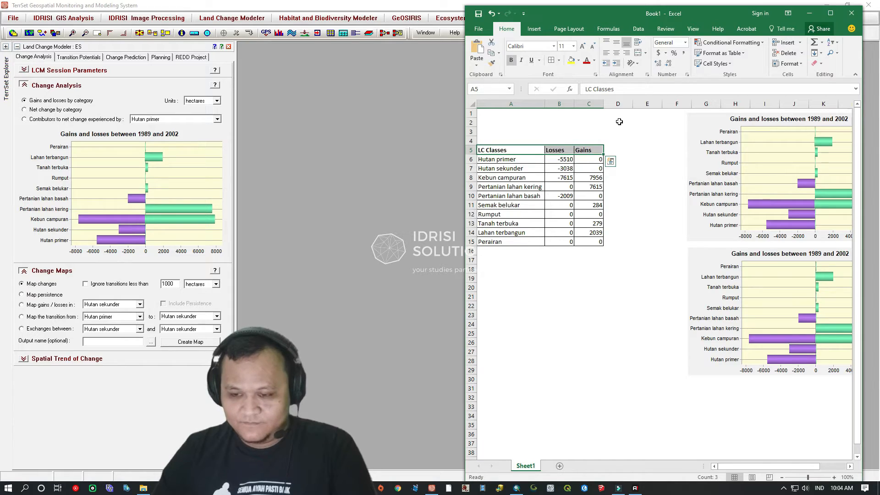
{"action": "left_click", "coordinate": [627, 54]}
Step: Merge and center B4:C4 above the Losses and Gains columns as a bordered cell with the bold heading Hektar
{"action": "left_click_drag", "start_coordinate": [559, 141], "coordinate": [592, 141]}
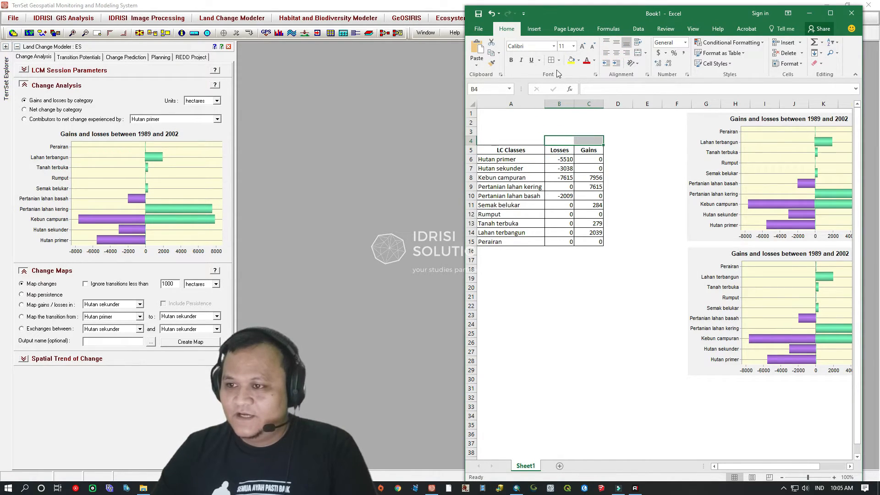
{"action": "left_click", "coordinate": [640, 56]}
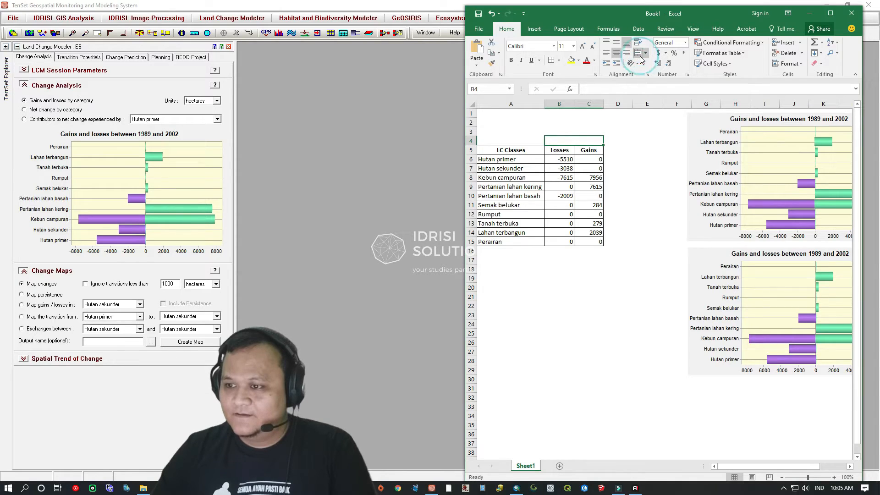
{"action": "type", "text": "Hektar"}
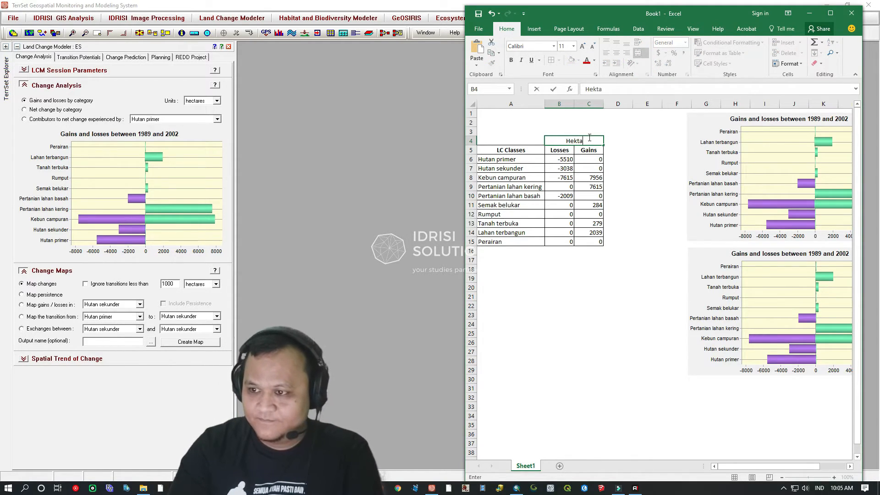
{"action": "key", "text": "Return"}
{"action": "left_click", "coordinate": [589, 137]}
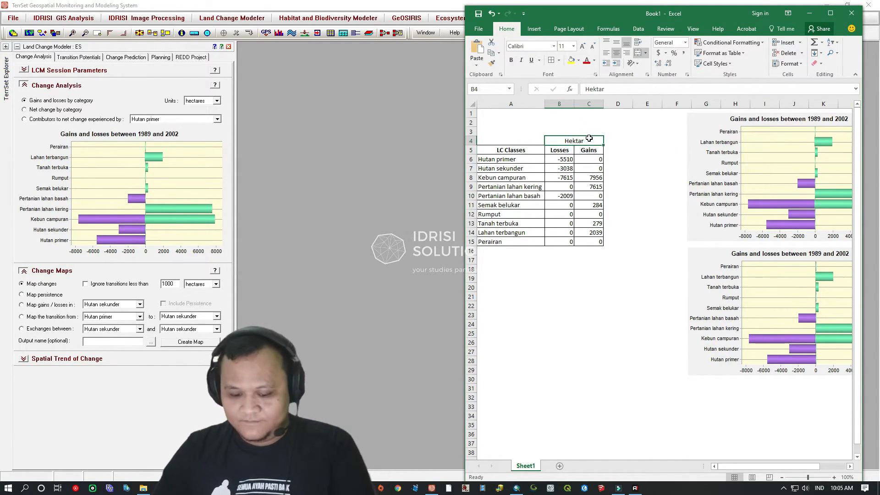
{"action": "key", "text": "ctrl+b"}
{"action": "left_click", "coordinate": [642, 178]}
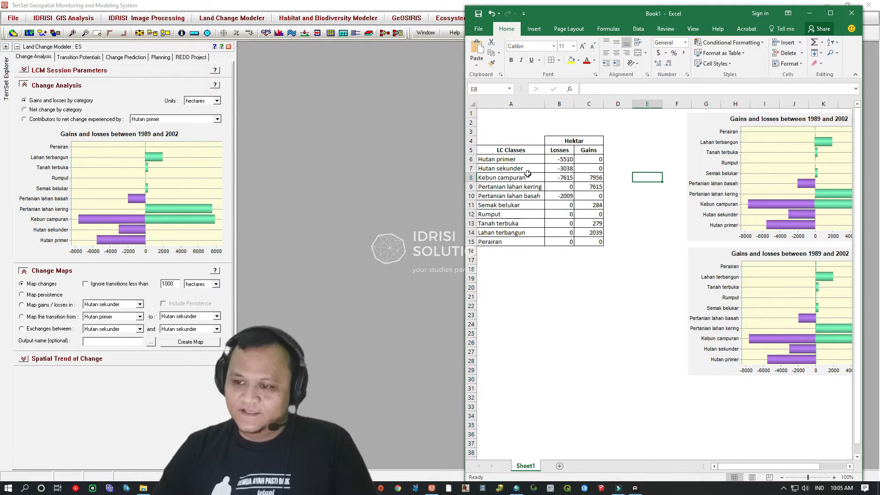
Step: Examine the losses and gains of each land cover class in the table, row by row from Hutan primer to Perairan
{"action": "left_click_drag", "start_coordinate": [509, 159], "coordinate": [596, 158]}
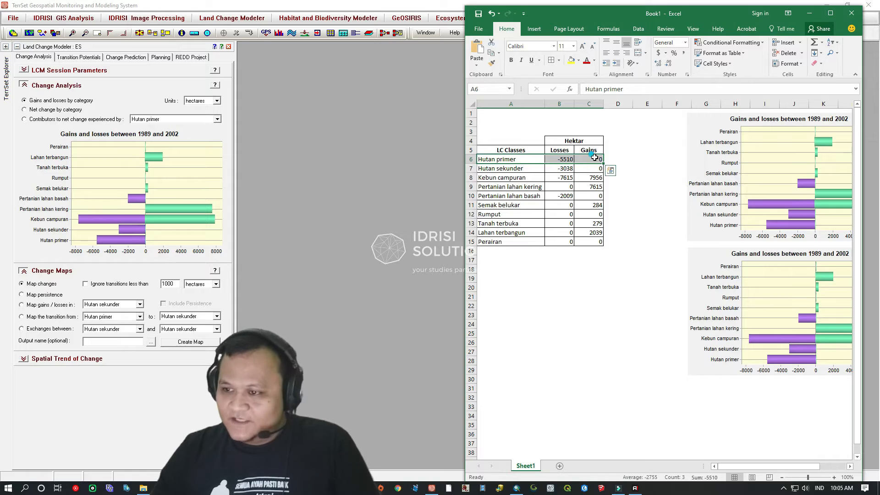
{"action": "left_click", "coordinate": [500, 166]}
{"action": "left_click_drag", "start_coordinate": [531, 167], "coordinate": [592, 168]}
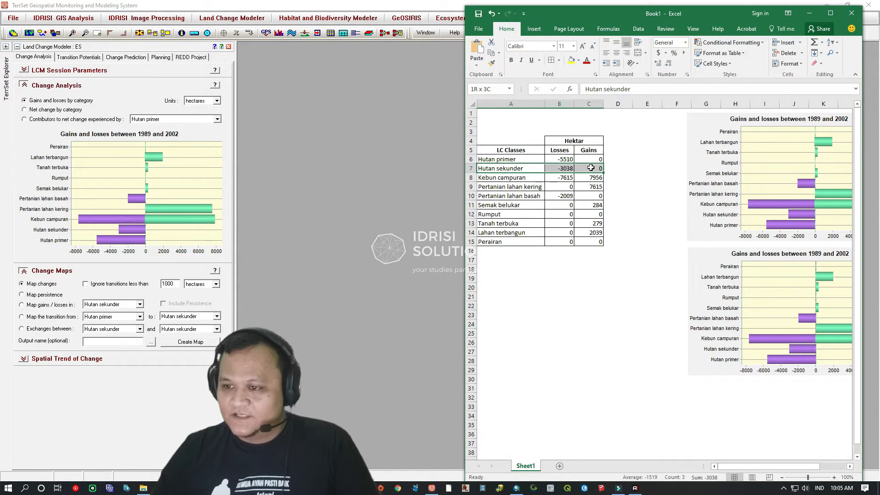
{"action": "left_click", "coordinate": [515, 177]}
{"action": "left_click_drag", "start_coordinate": [515, 178], "coordinate": [593, 179]}
{"action": "left_click", "coordinate": [565, 179]}
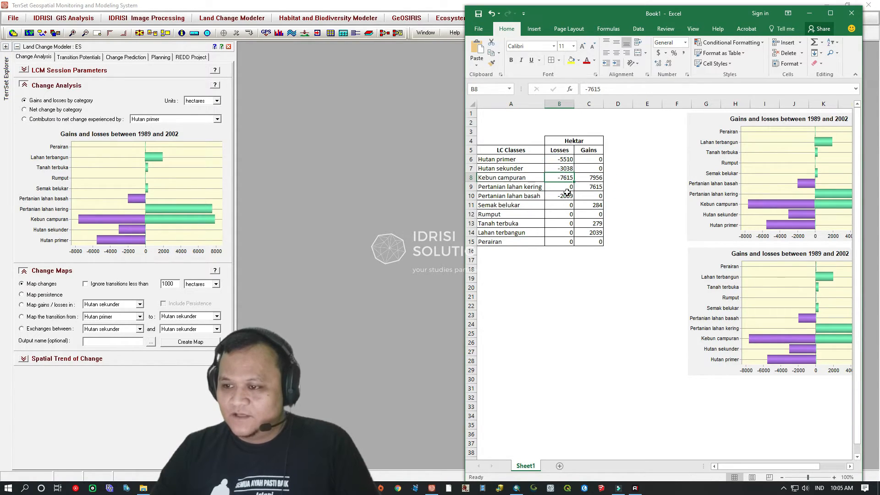
{"action": "left_click", "coordinate": [588, 180]}
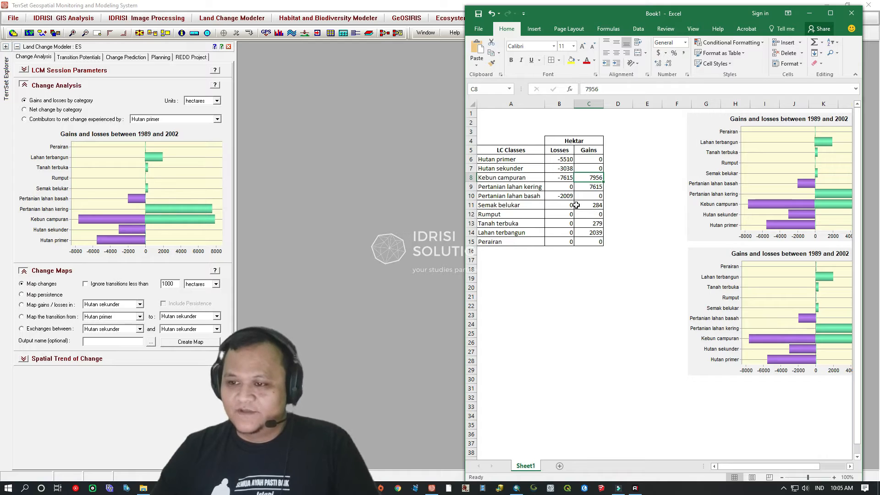
{"action": "left_click_drag", "start_coordinate": [526, 188], "coordinate": [594, 190]}
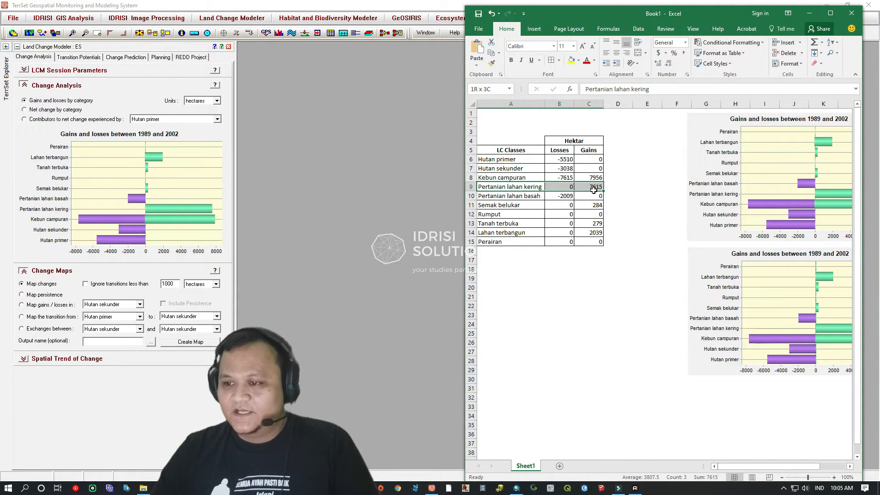
{"action": "left_click_drag", "start_coordinate": [520, 196], "coordinate": [584, 196]}
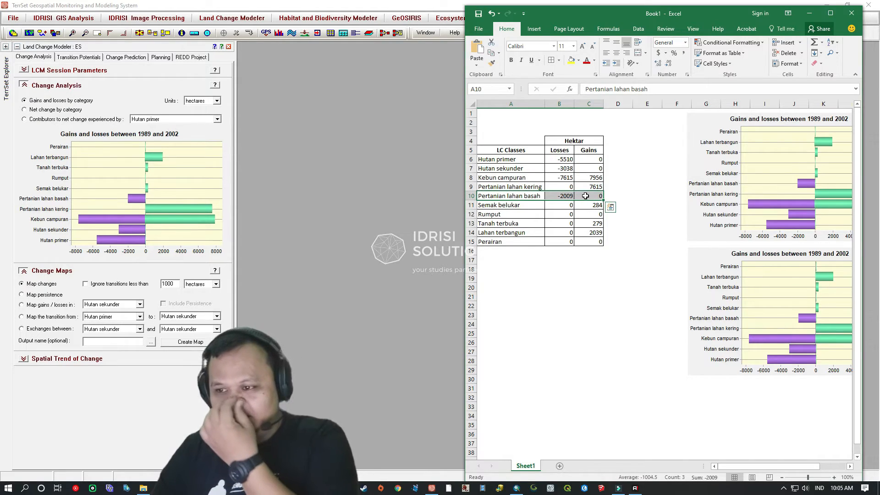
{"action": "left_click", "coordinate": [628, 194]}
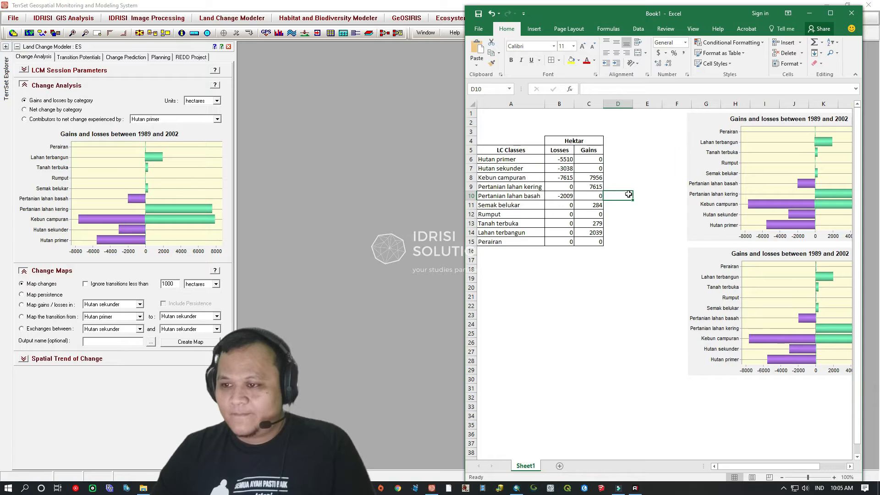
{"action": "left_click", "coordinate": [582, 210]}
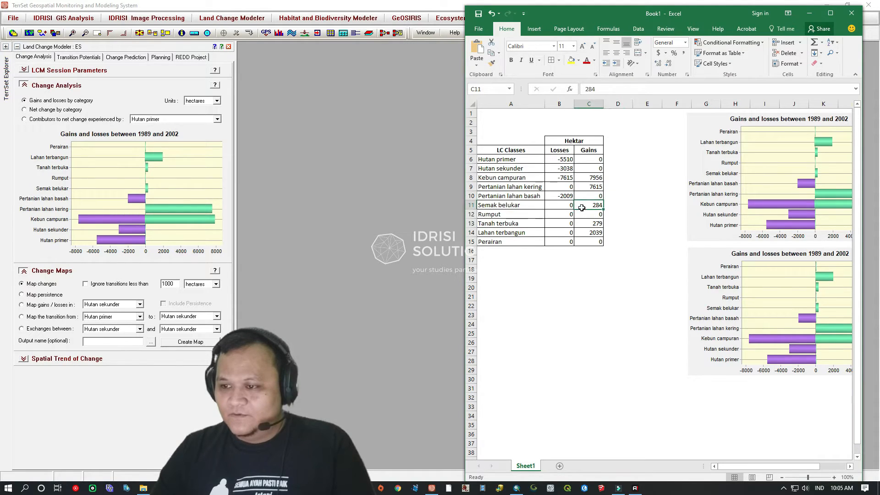
{"action": "left_click", "coordinate": [583, 225]}
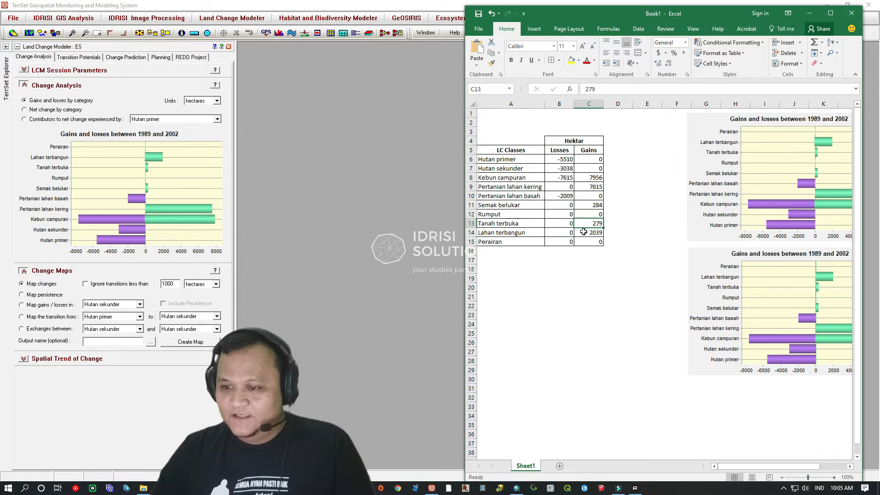
{"action": "left_click", "coordinate": [583, 232]}
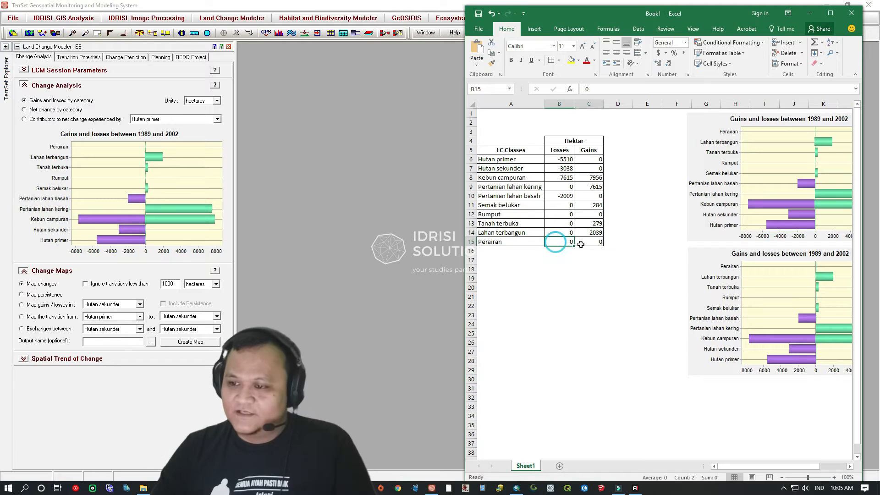
{"action": "left_click", "coordinate": [586, 286]}
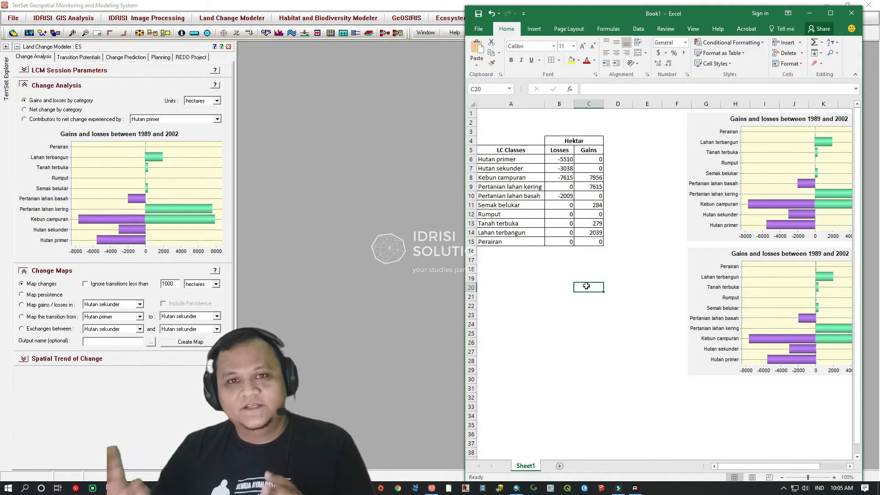